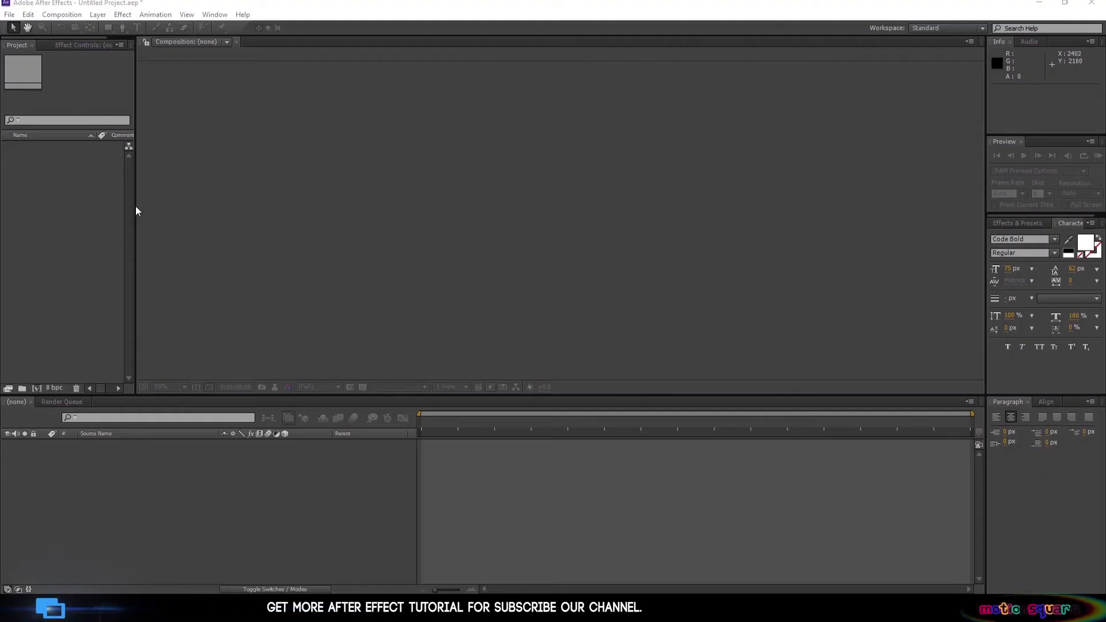
- Create a 10-second, 1920×1080, 30 fps composition named 'Cinematic Trailer Title'
click(62, 15)
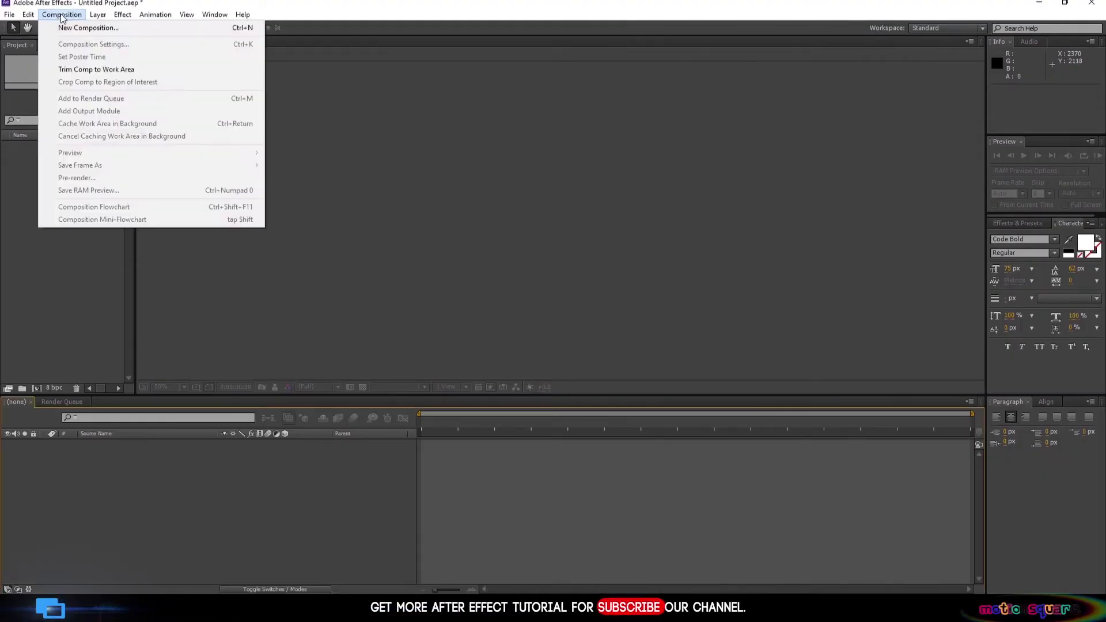
click(68, 36)
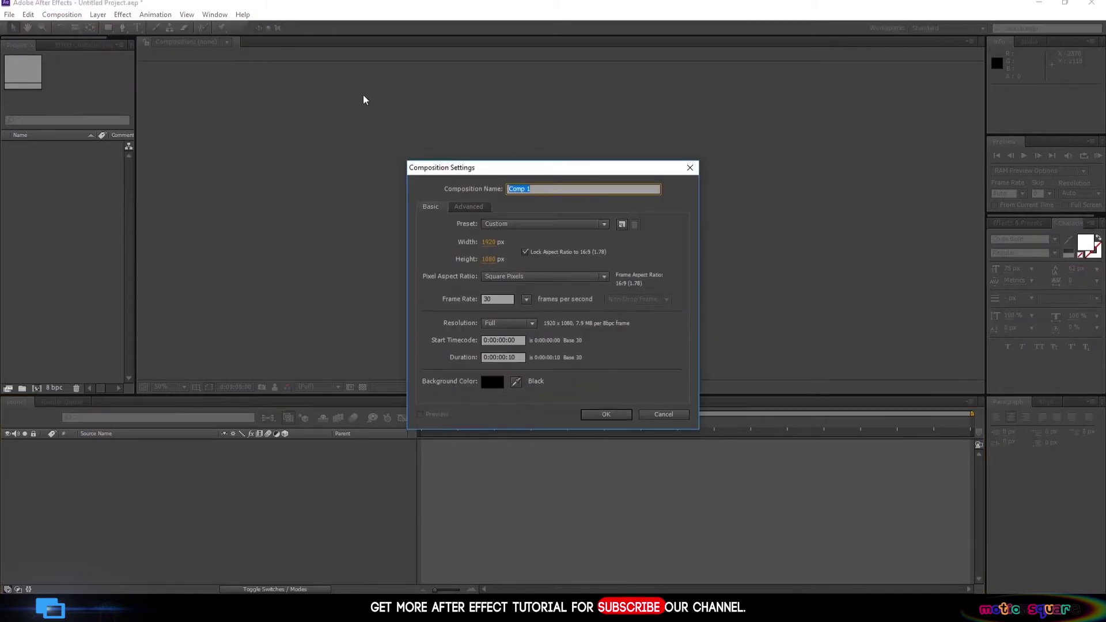
text(C)
click(602, 416)
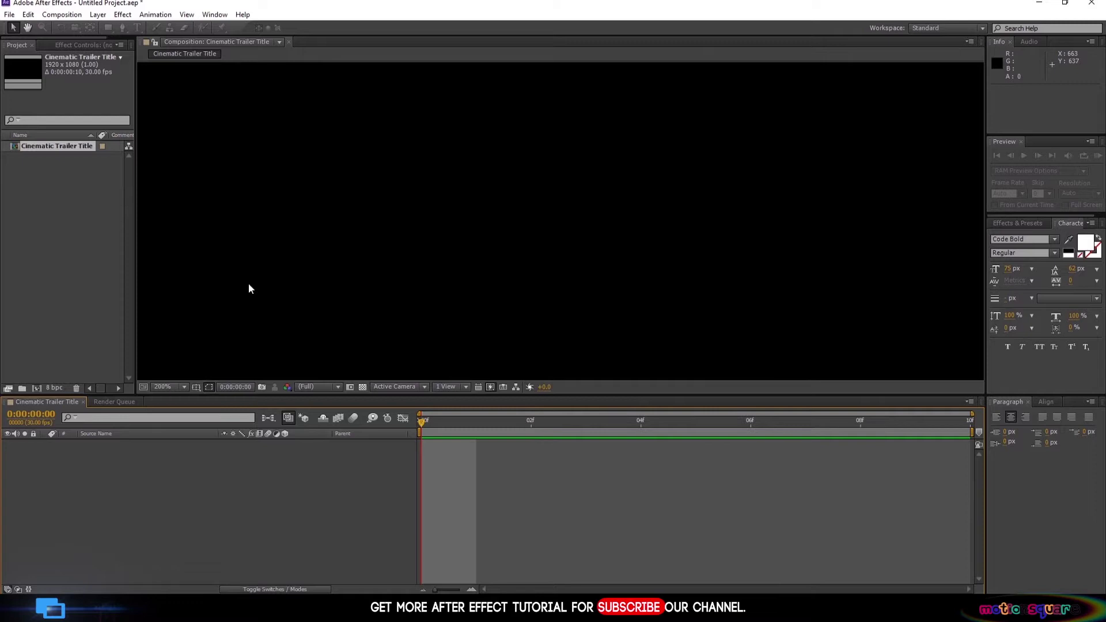
- Add a text layer reading 'MOTION SQUARE' and fit the composition in the viewer
drag(136, 153, 313, 175)
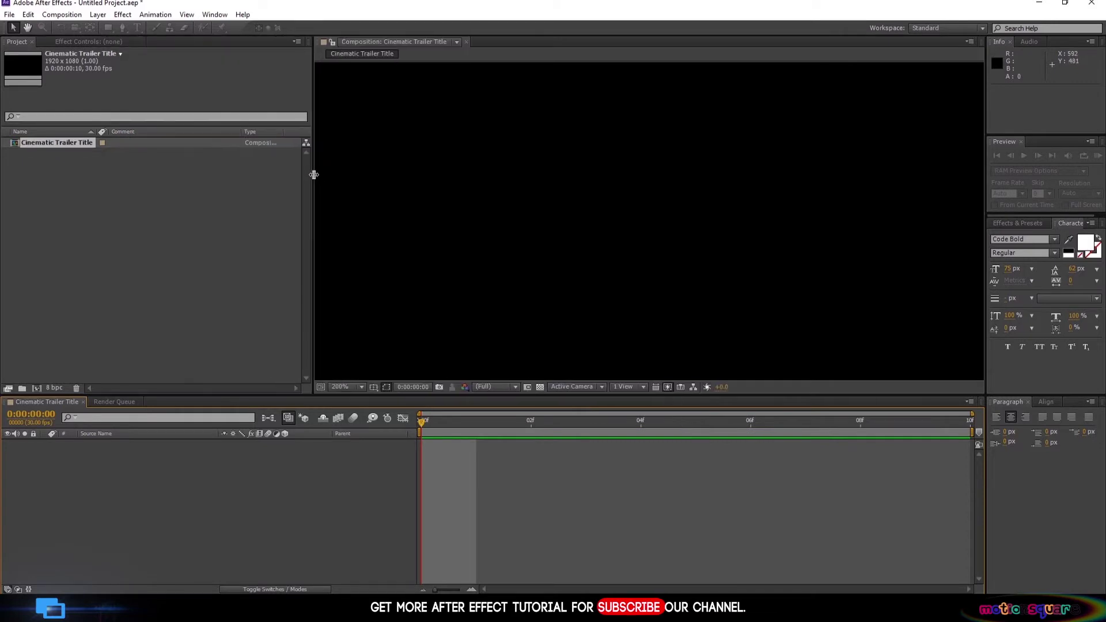
right_click(198, 467)
mouse_move(258, 476)
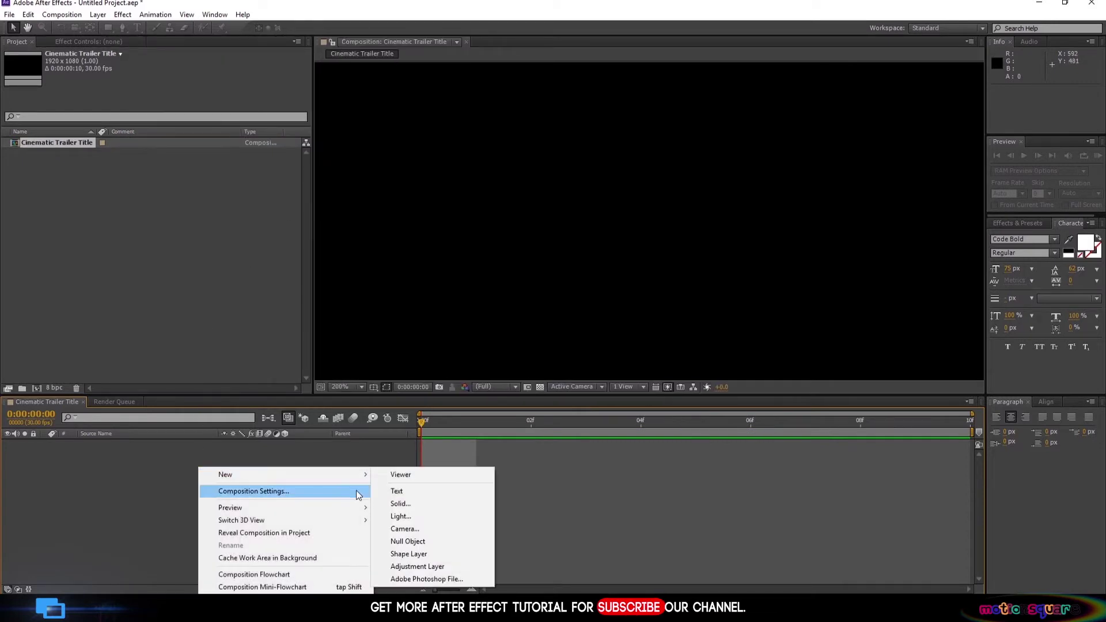
click(395, 491)
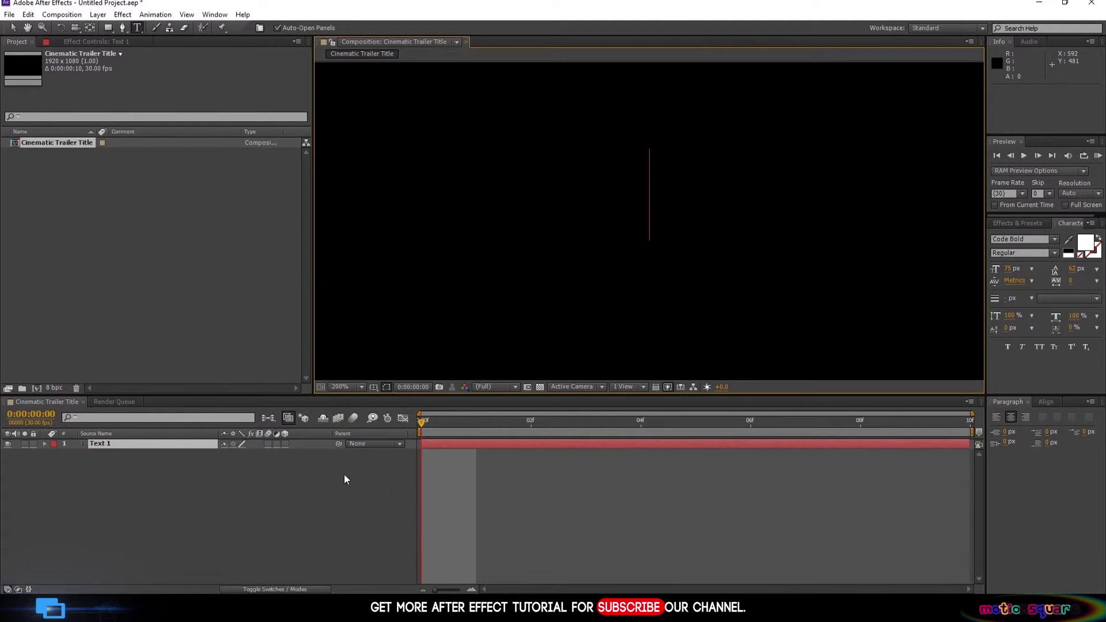
text(MOTIO)
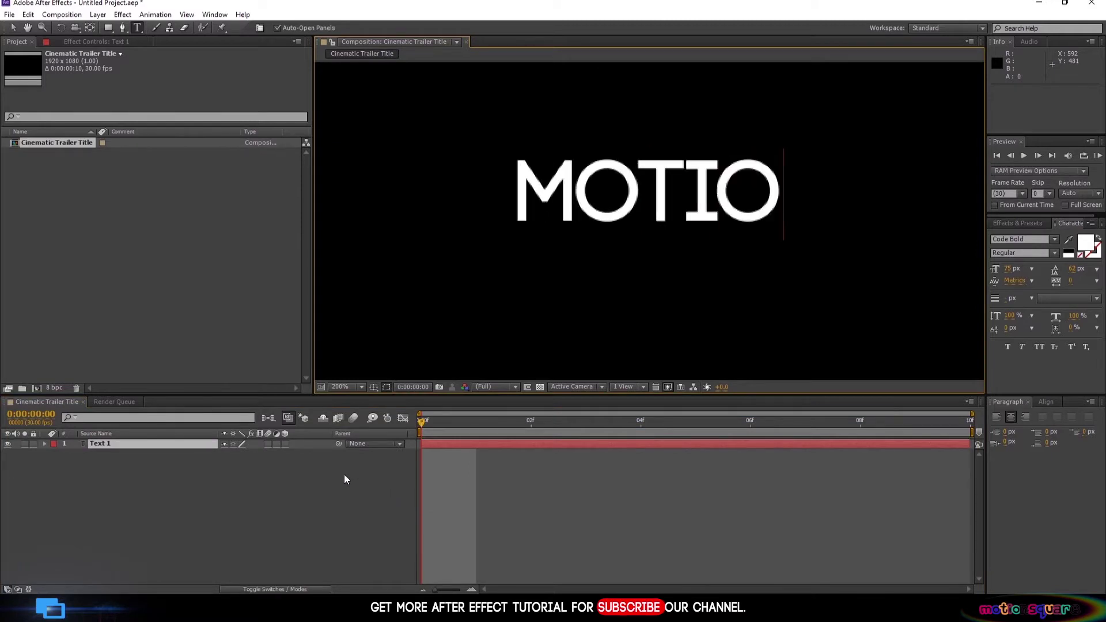
text(NSQUARE)
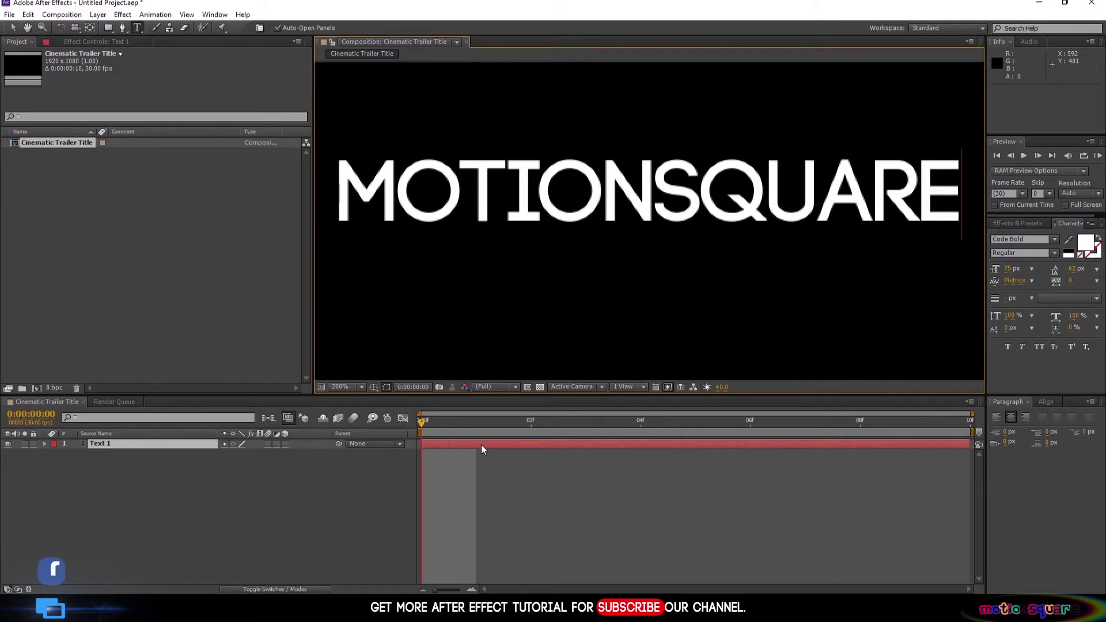
click(655, 194)
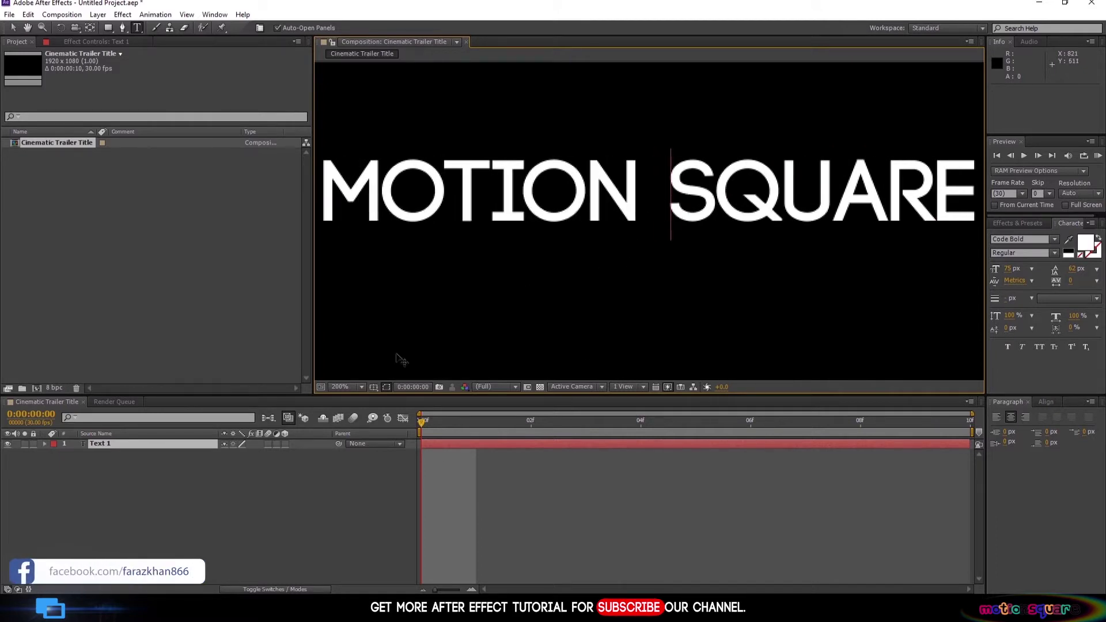
click(341, 387)
click(369, 194)
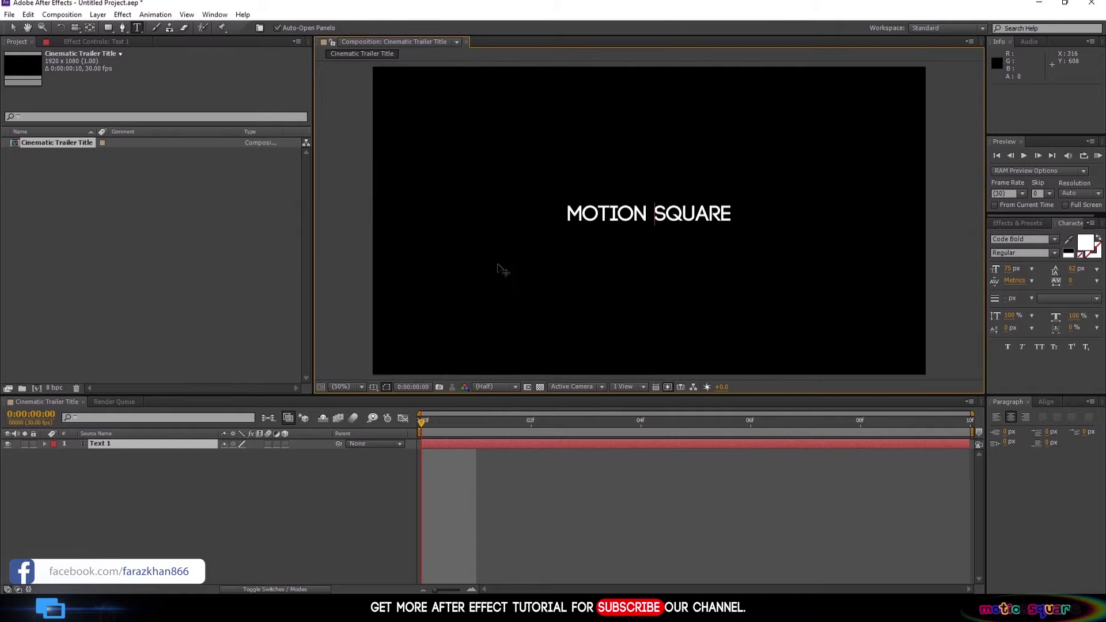
click(334, 492)
- Set the MOTION SQUARE layer's font size to 100 px
click(158, 447)
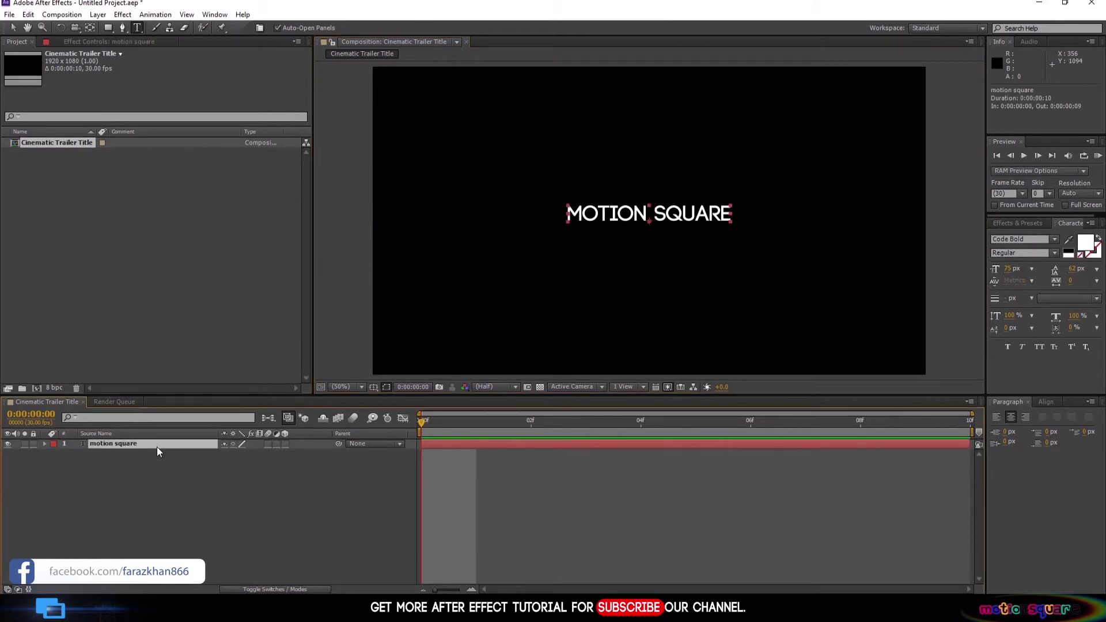
click(1009, 269)
text(100)
key(Return)
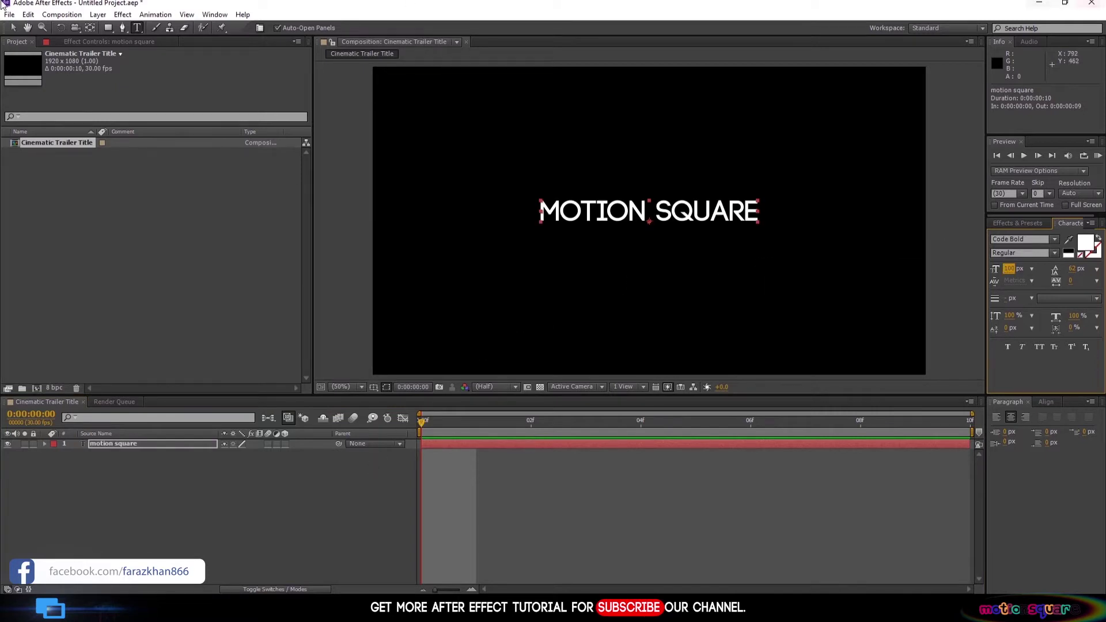
- Overlay a proportional grid on the composition and check the paragraph and alignment settings
click(13, 28)
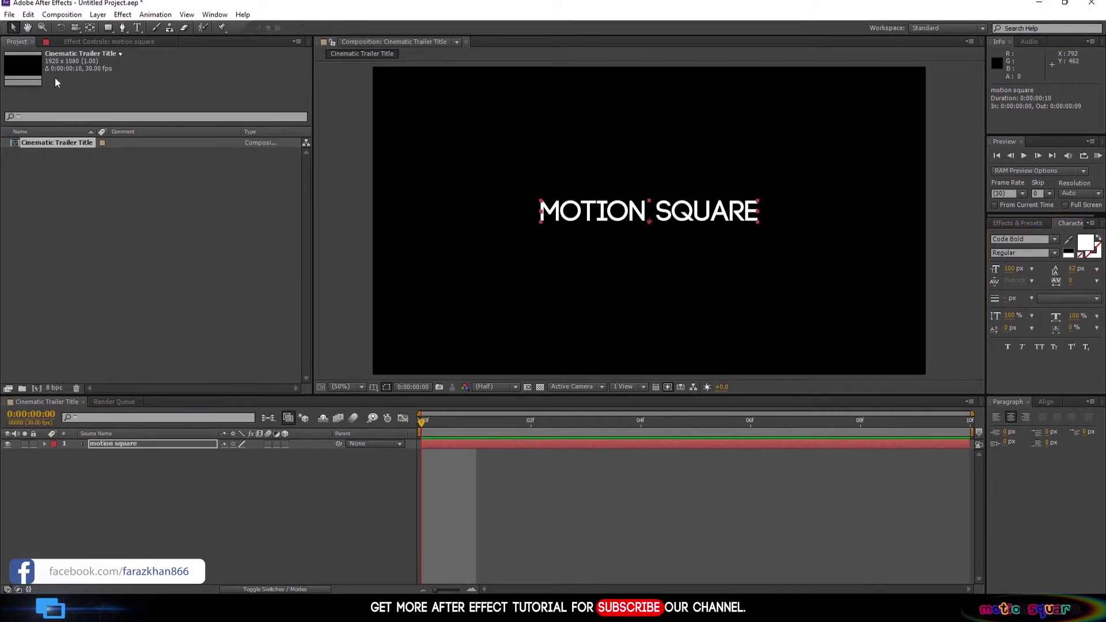
click(374, 386)
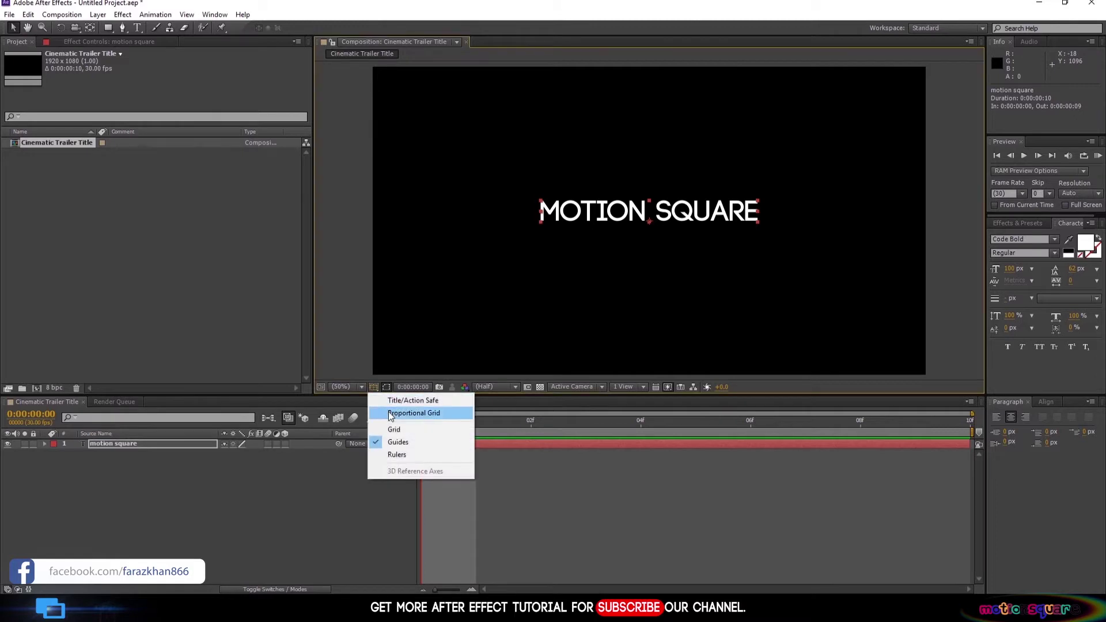
click(390, 415)
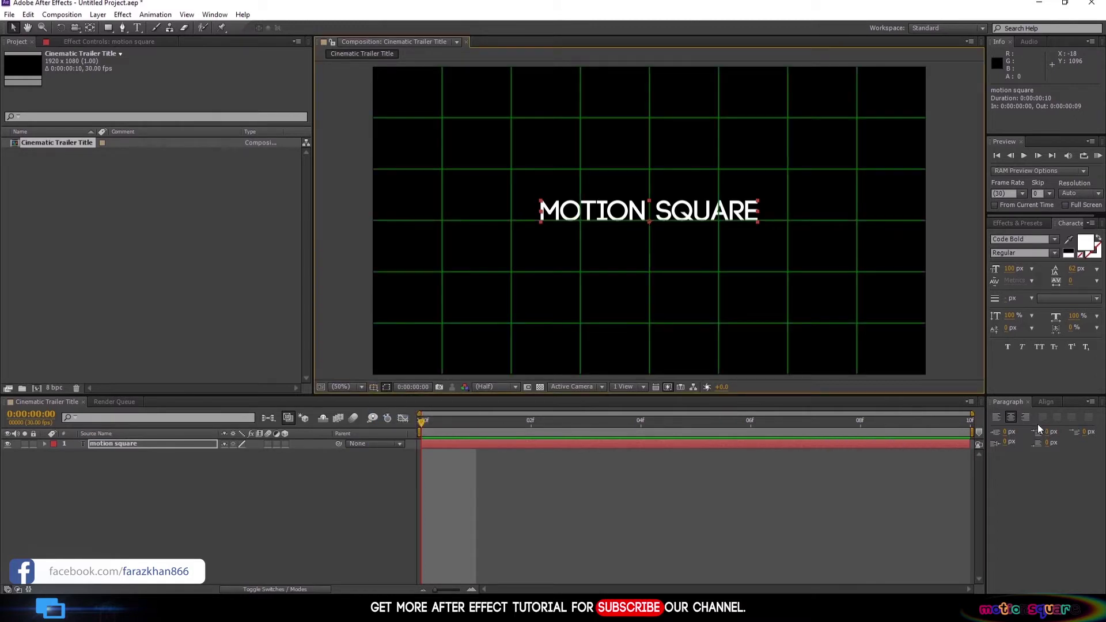
click(1045, 402)
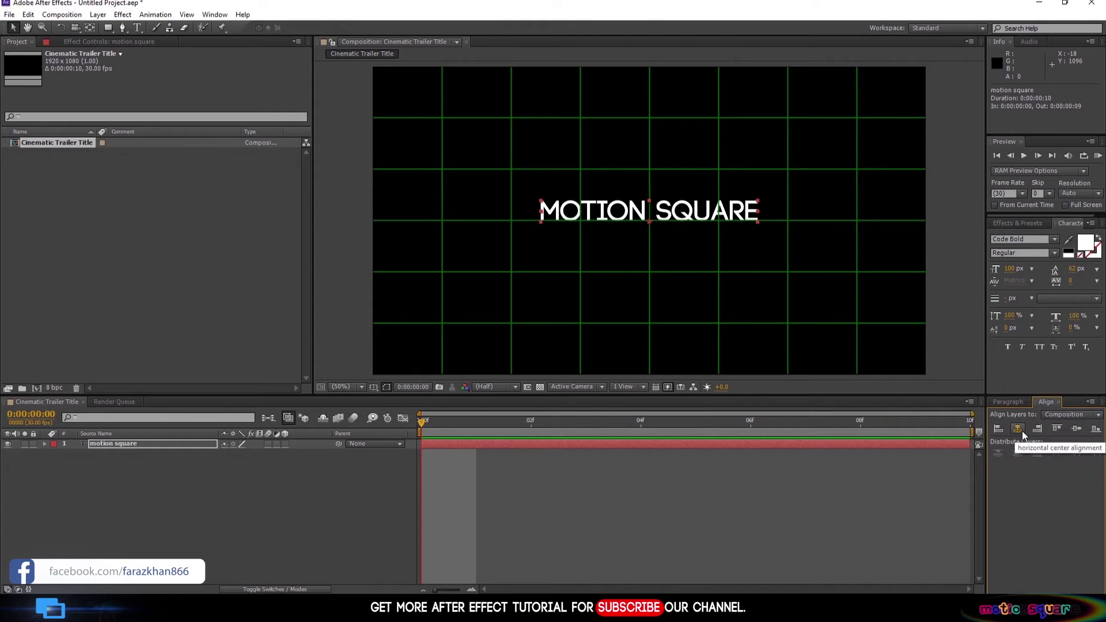
click(1008, 402)
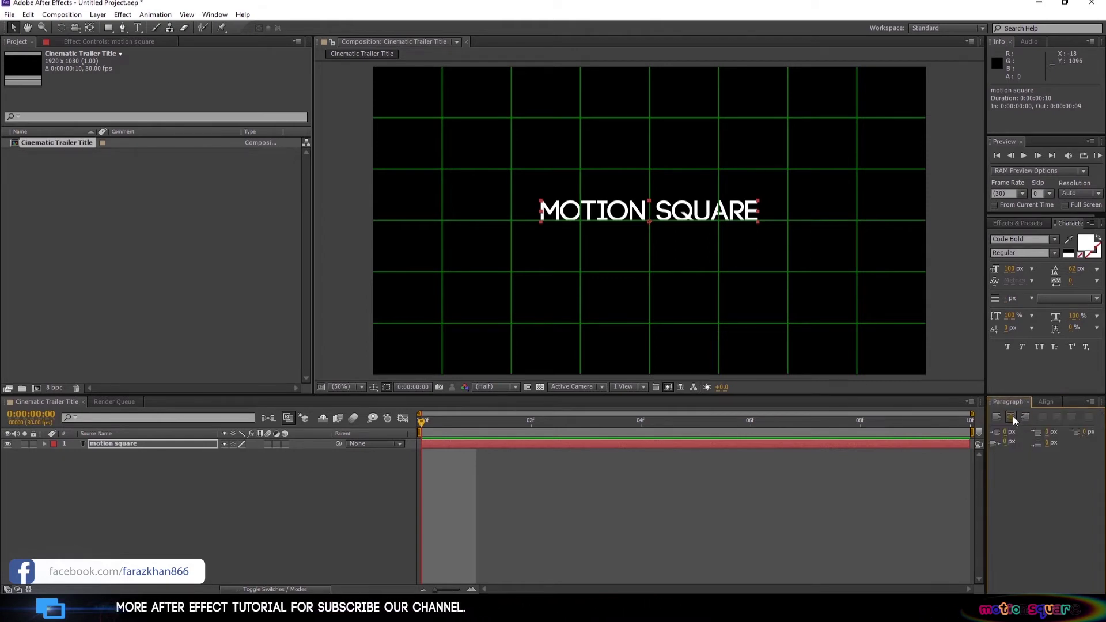
- Raise the title's anchor point 32 px with the Pan Behind tool, then hide the grid
click(90, 29)
drag(650, 222, 650, 213)
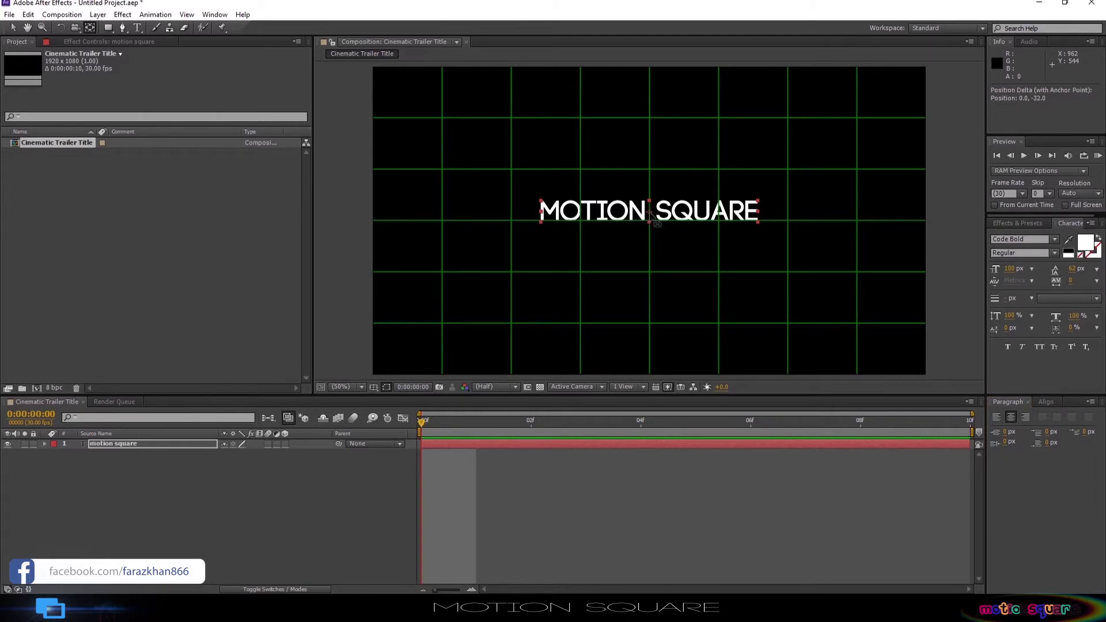
click(13, 28)
click(374, 387)
click(378, 415)
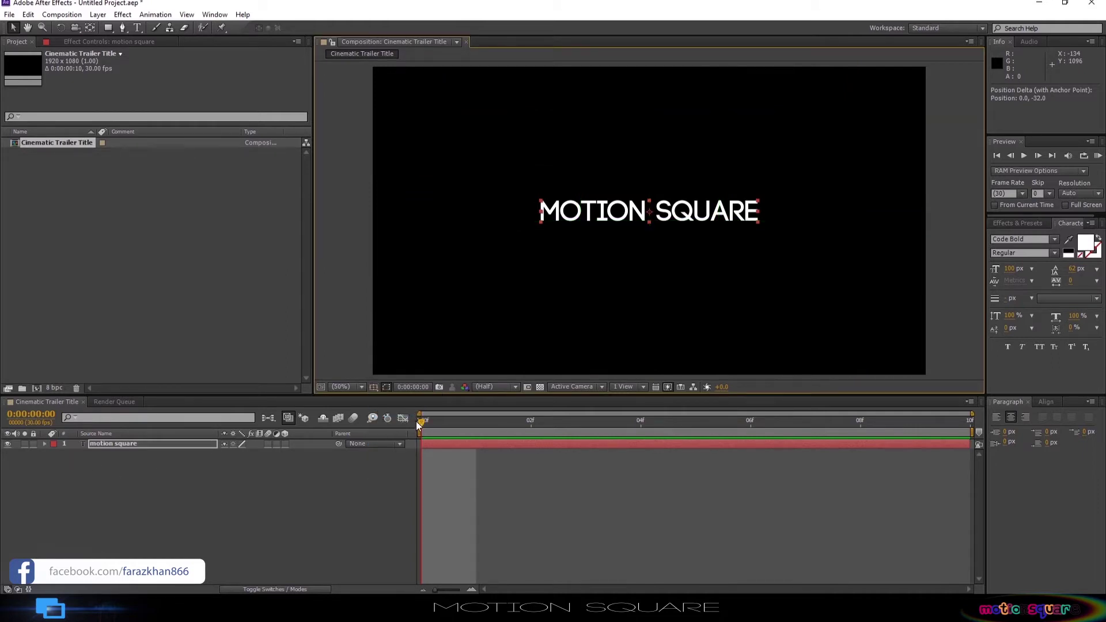
- Add a Gradient Overlay layer style to the MOTION SQUARE layer and edit its colours
click(99, 486)
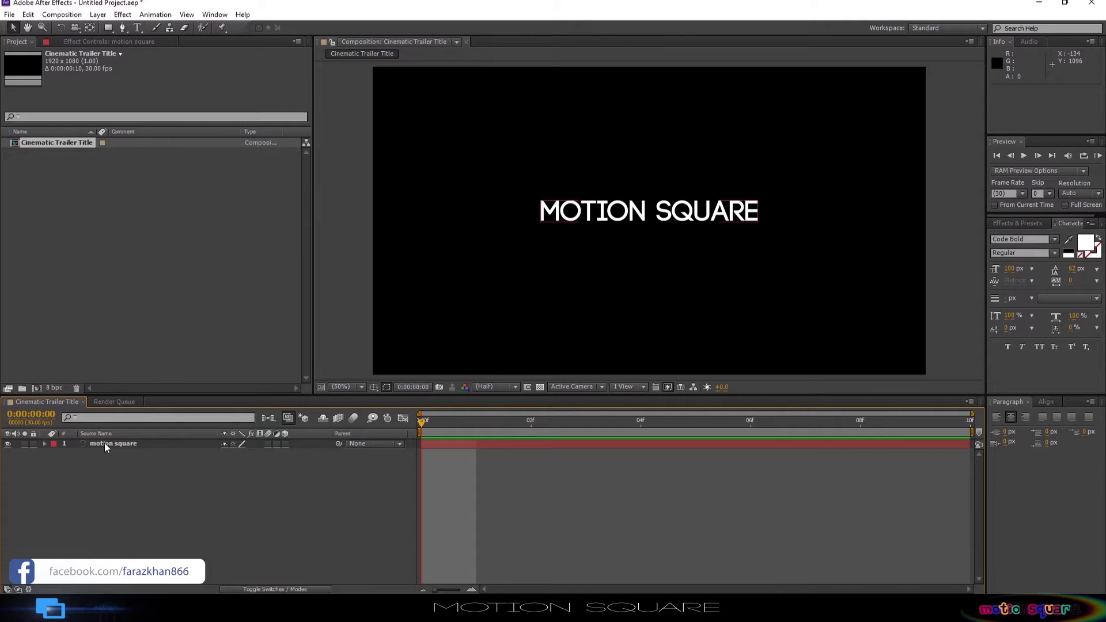
click(106, 447)
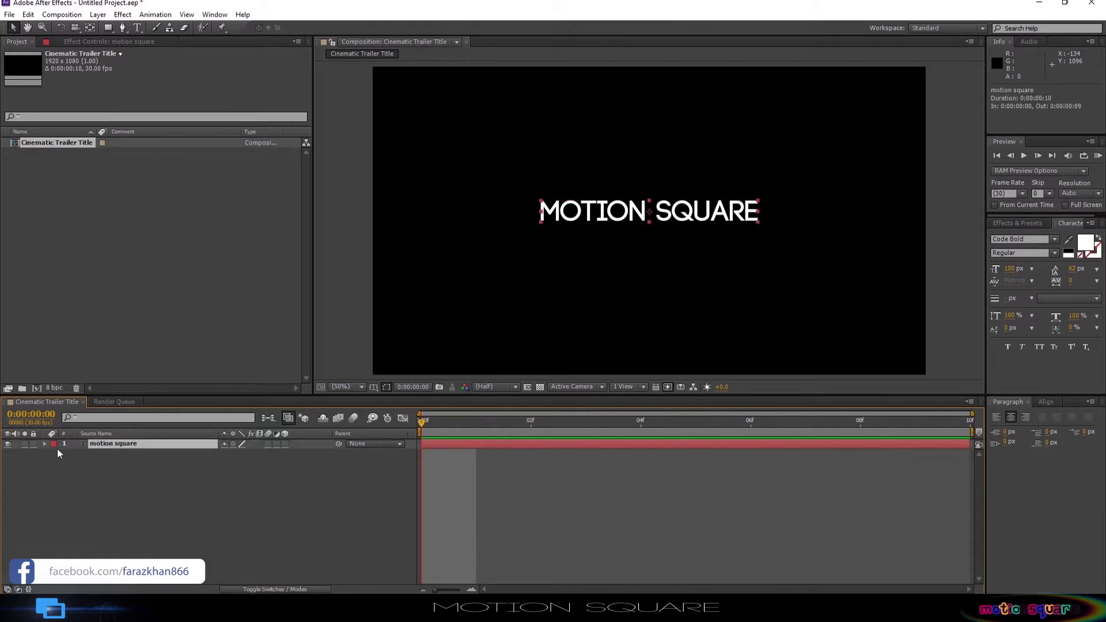
click(98, 14)
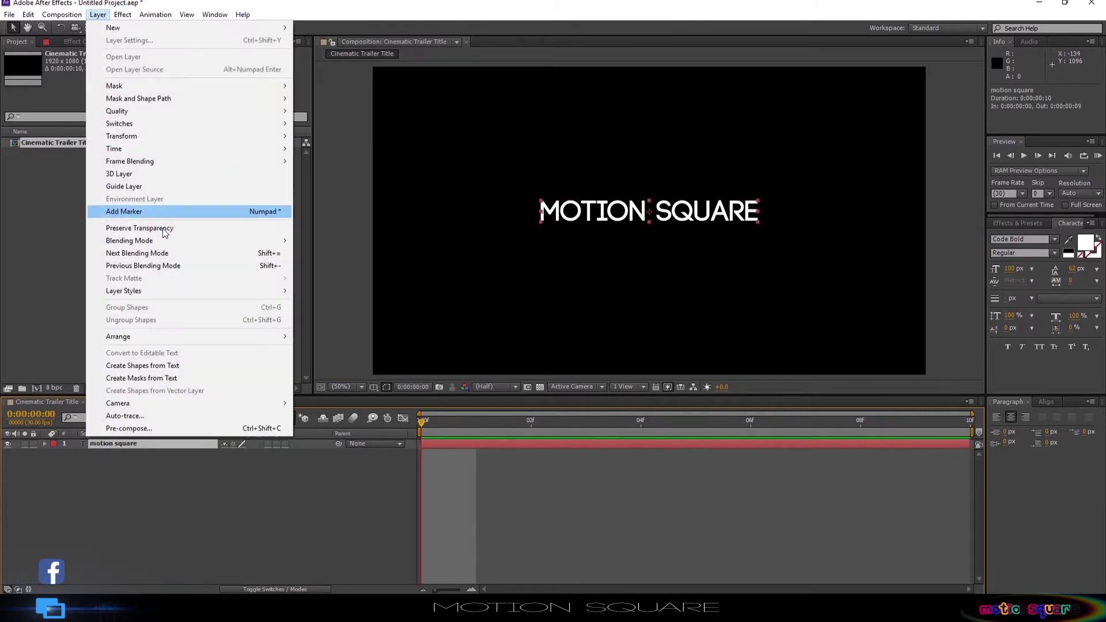
mouse_move(200, 296)
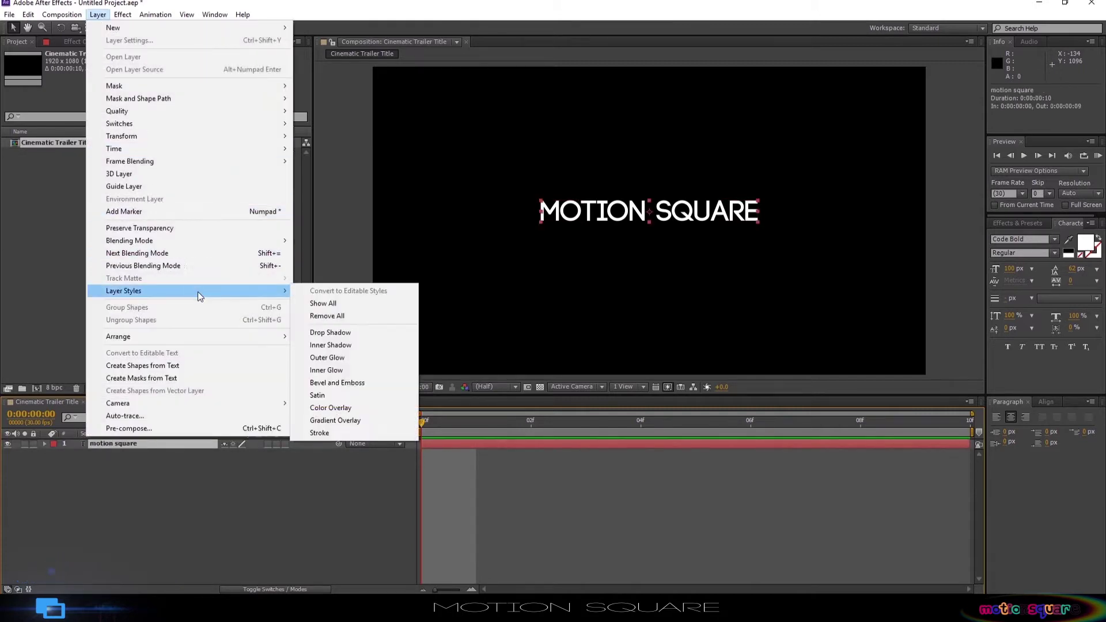
click(330, 421)
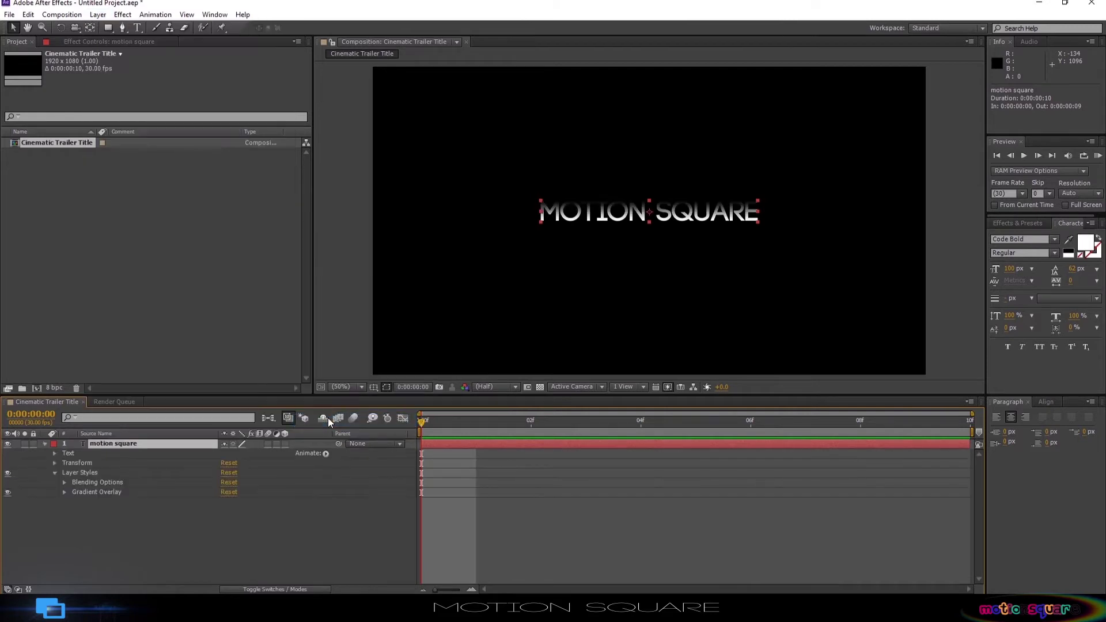
click(65, 492)
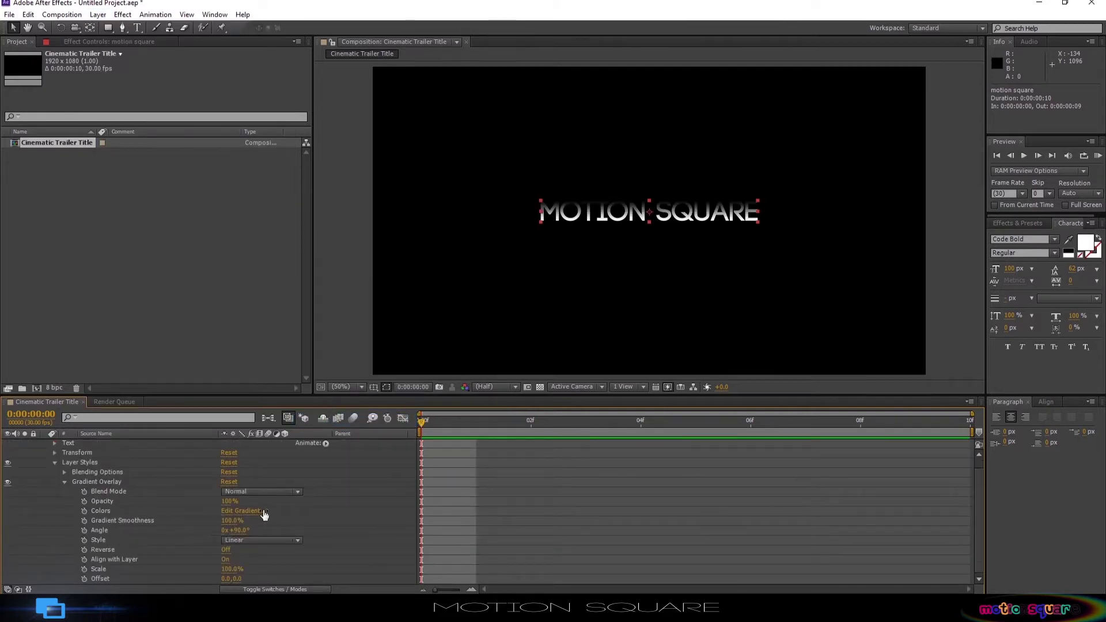
click(243, 512)
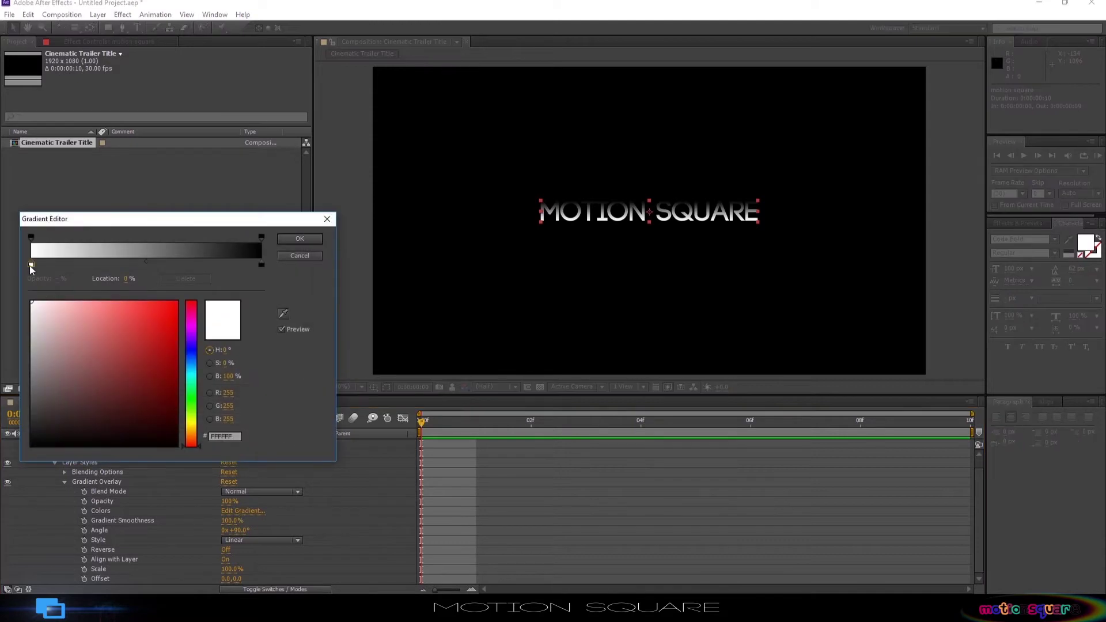
- Set gradient stops: near-black 252323 start, near-white around 24%, another near 36%, dark grey 171717 end
drag(31, 306, 30, 345)
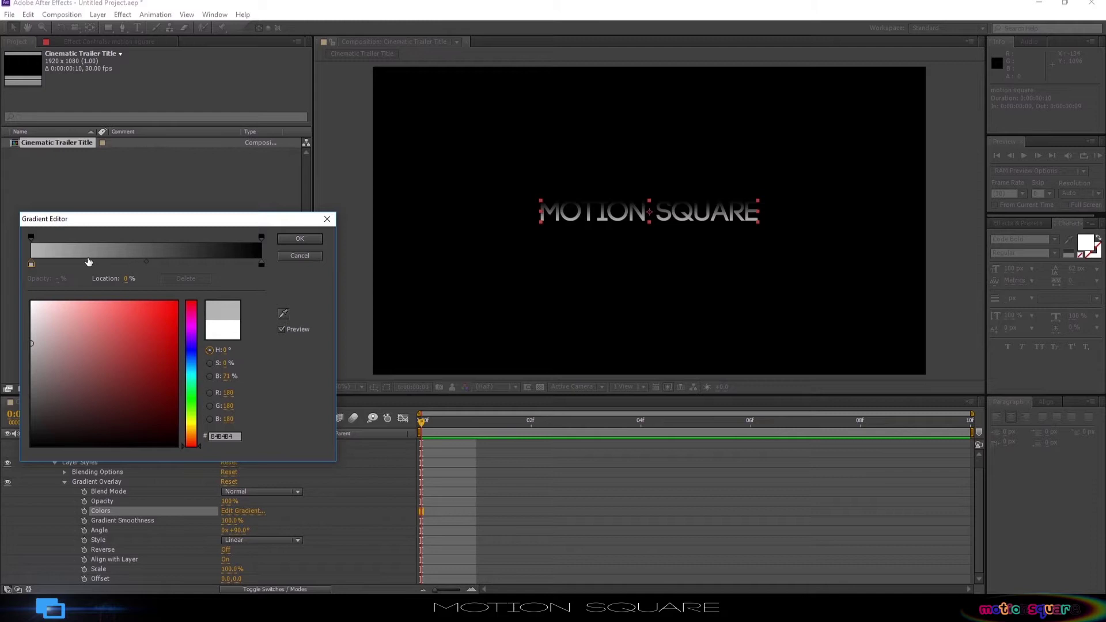
click(88, 264)
drag(39, 354, 32, 311)
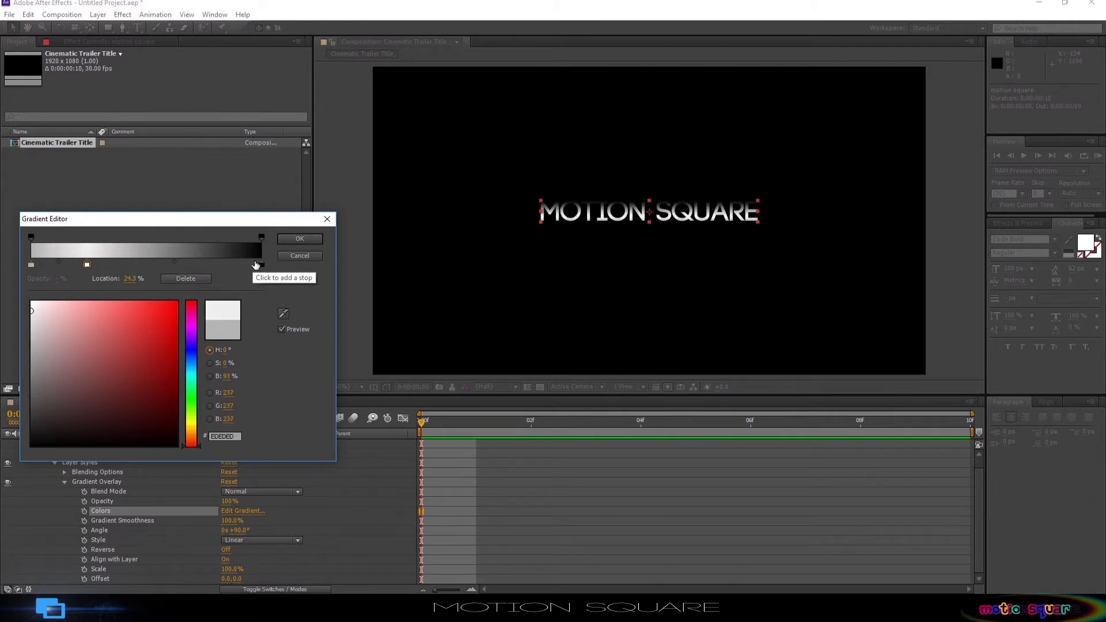
click(261, 265)
mouse_move(48, 427)
mouse_down()
mouse_move(30, 419)
mouse_move(29, 433)
mouse_up()
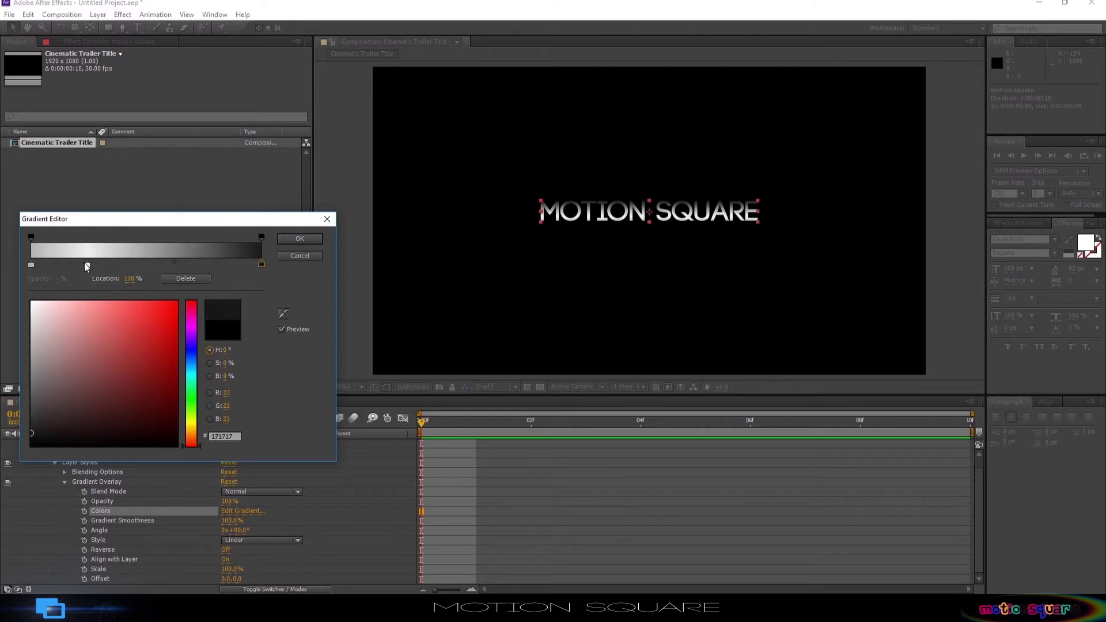
drag(87, 265, 90, 265)
drag(176, 265, 154, 265)
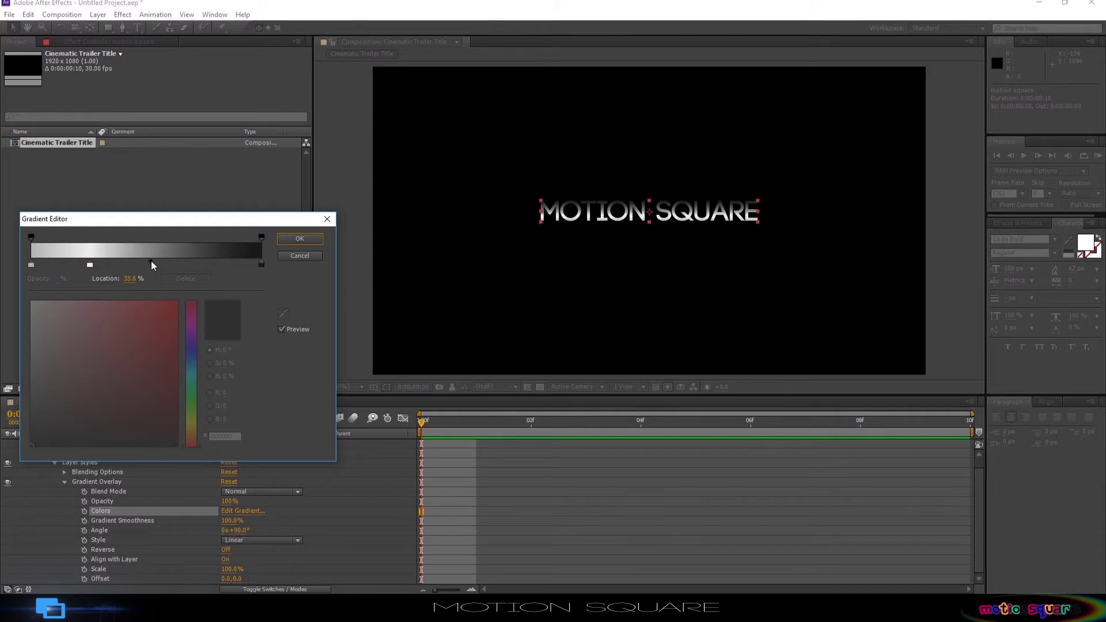
click(32, 265)
drag(35, 352, 54, 467)
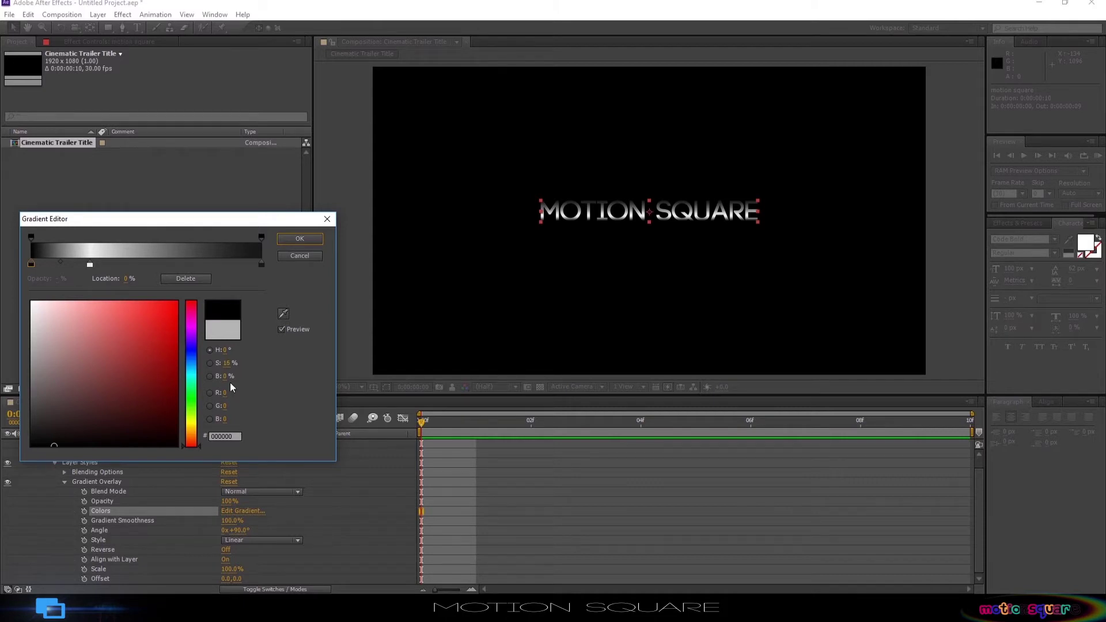
- Confirm the gradient colours and add a Tracking animator to the title text
click(300, 239)
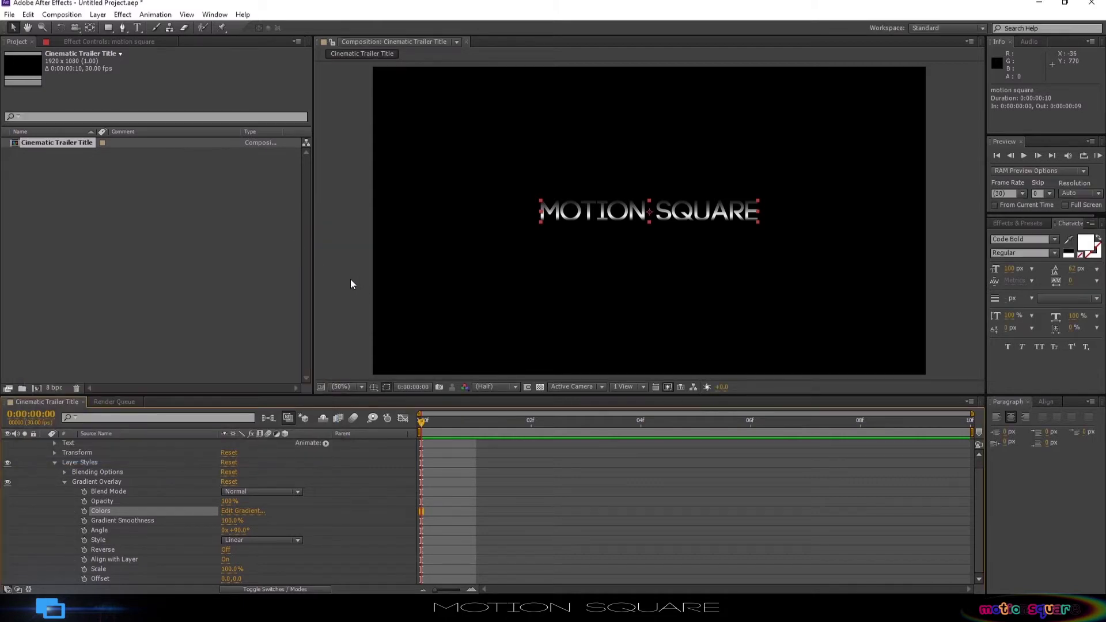
click(54, 462)
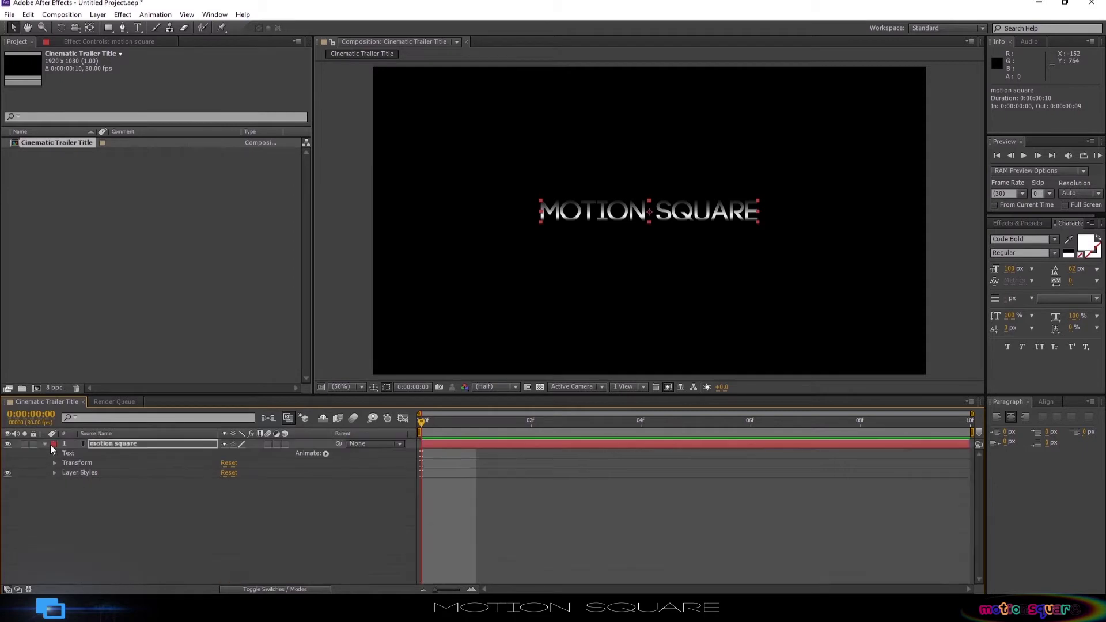
click(325, 455)
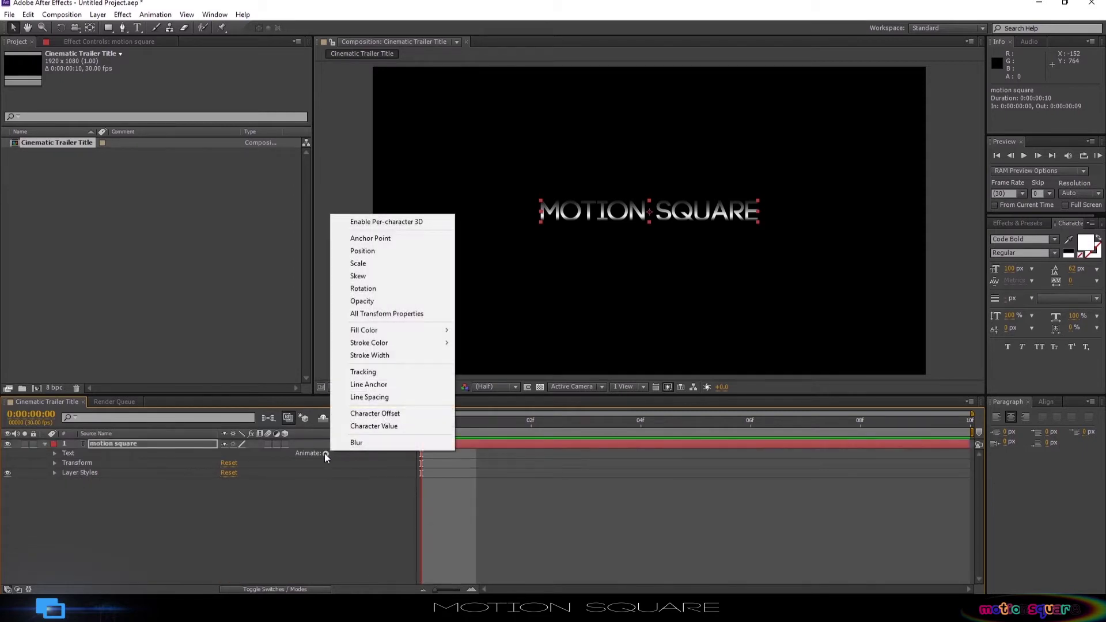
click(375, 377)
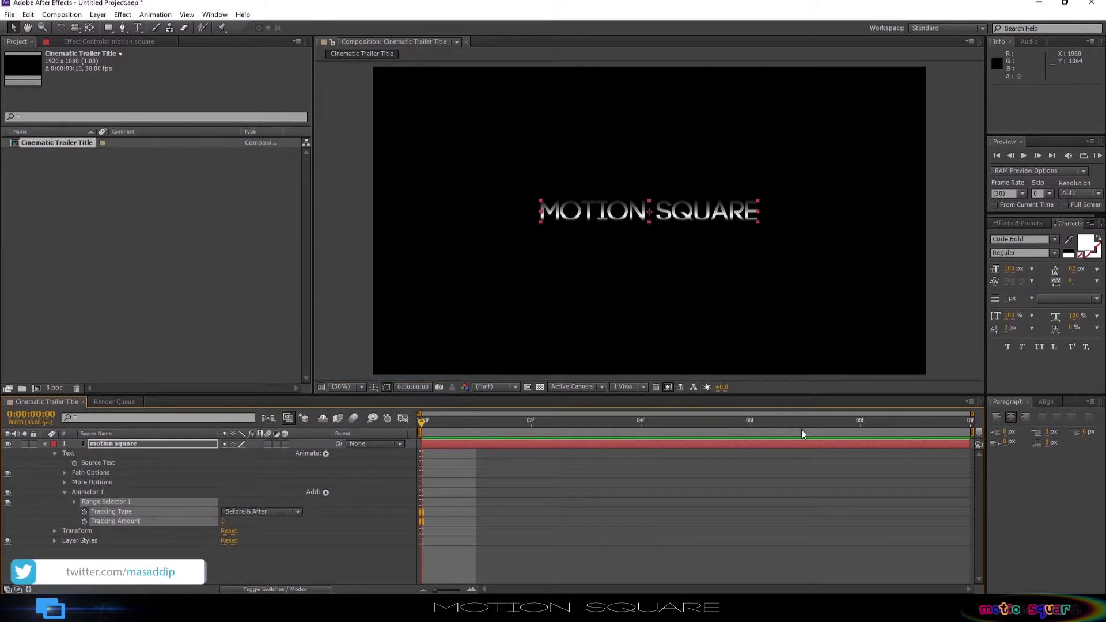
- Set the Tracking Amount to -20
click(124, 552)
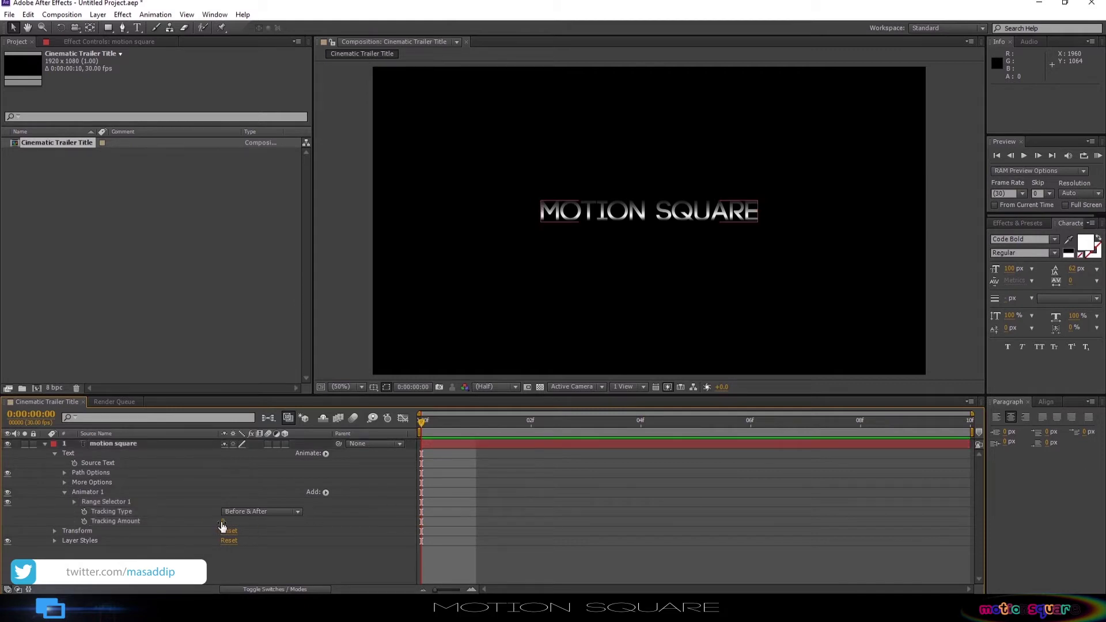
drag(224, 524, 209, 519)
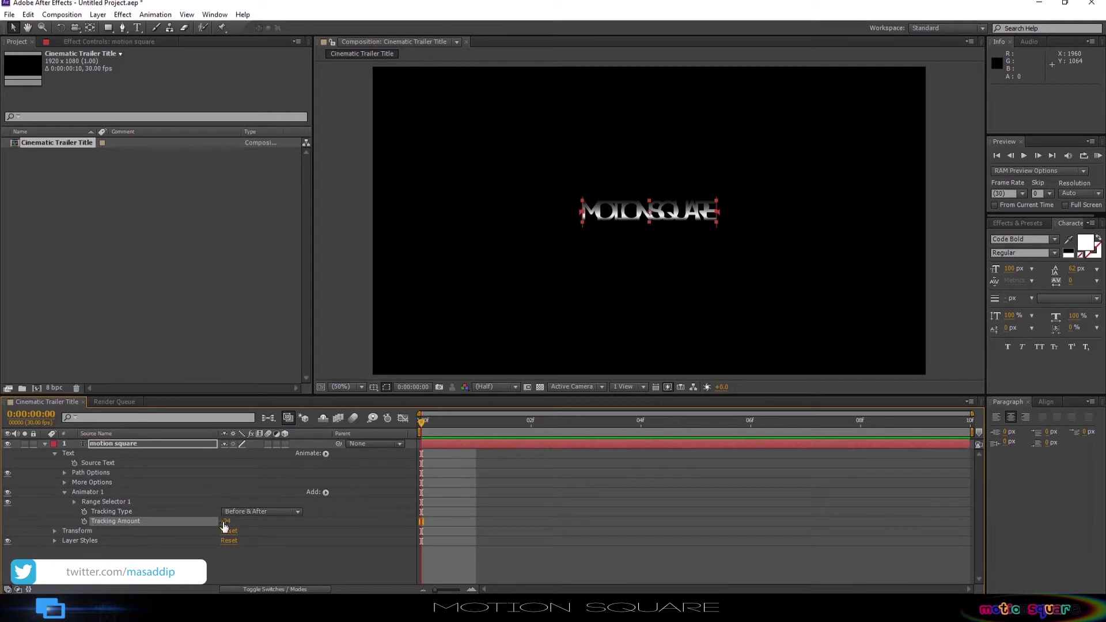
click(226, 522)
text(-20)
click(227, 558)
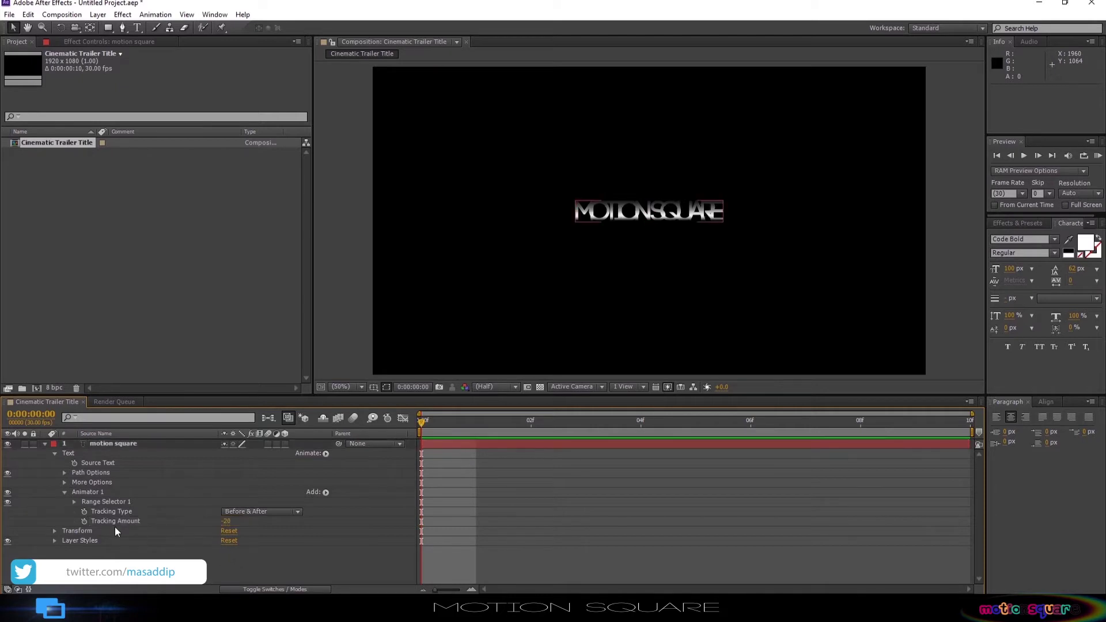
- Keyframe Tracking Amount from -20 at frame 0 to 30 at frame 06
click(84, 522)
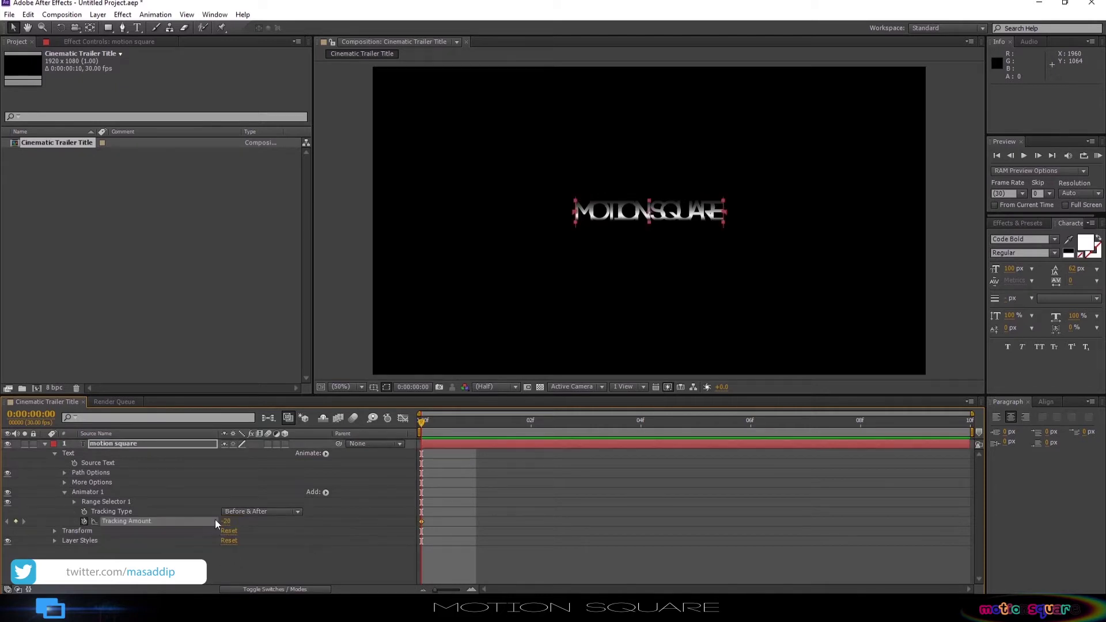
click(750, 422)
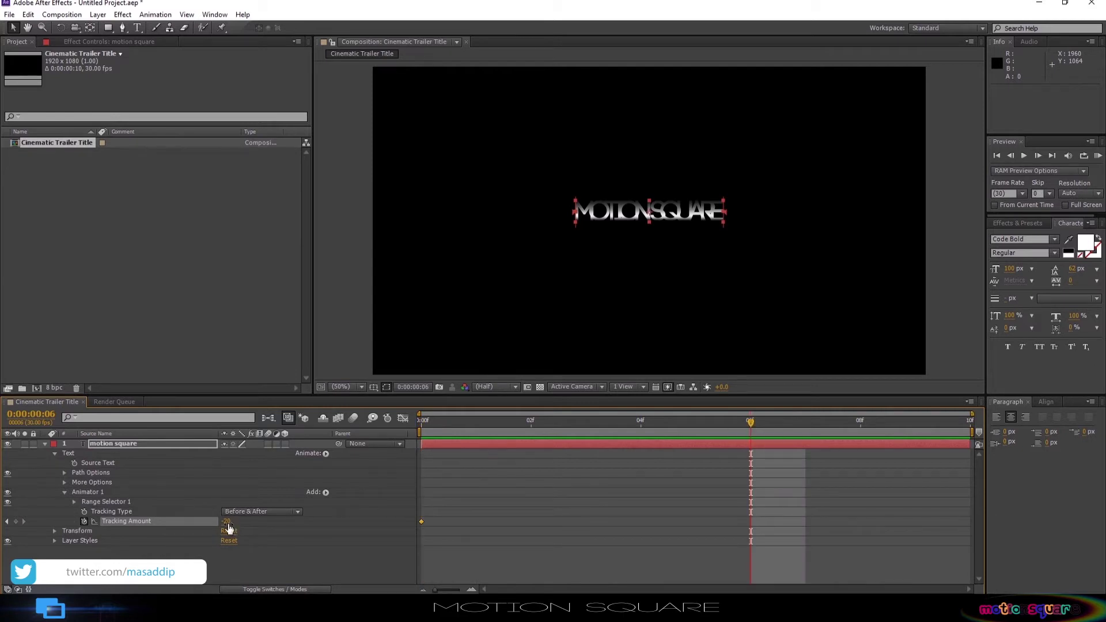
drag(227, 524, 247, 519)
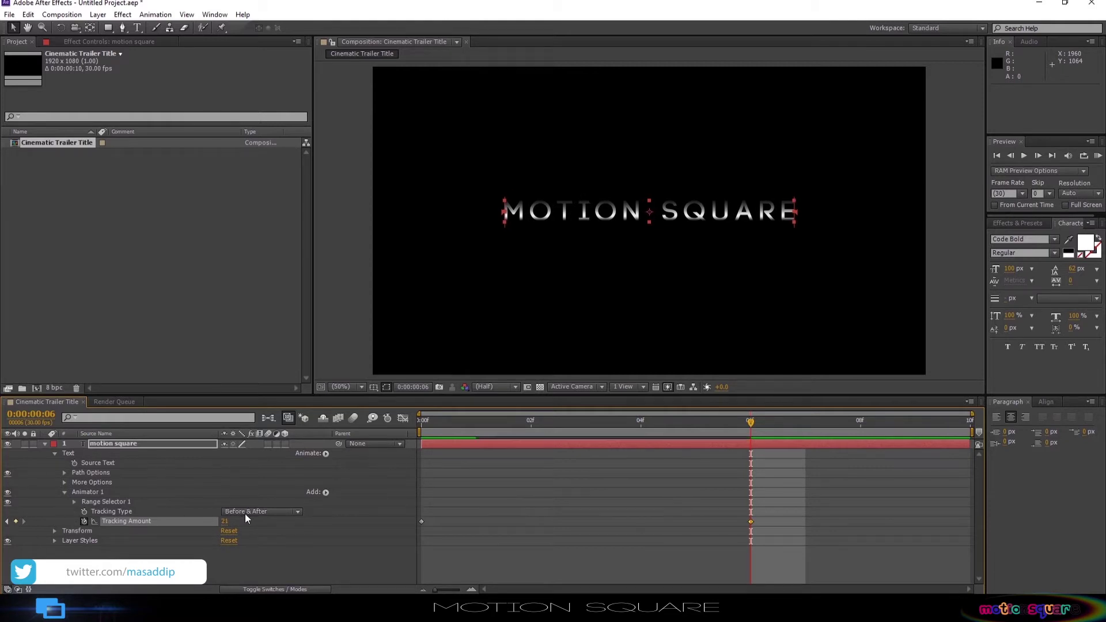
drag(224, 522, 228, 521)
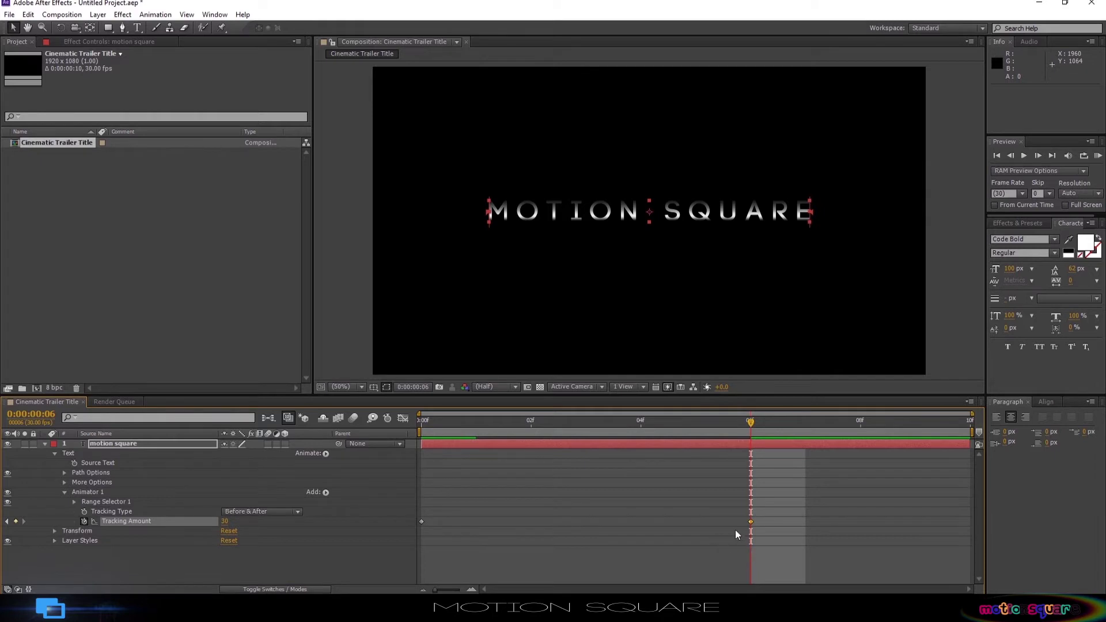
- Apply Easy Ease In to the 06f tracking keyframe, collapse the layer, and duplicate it
right_click(751, 521)
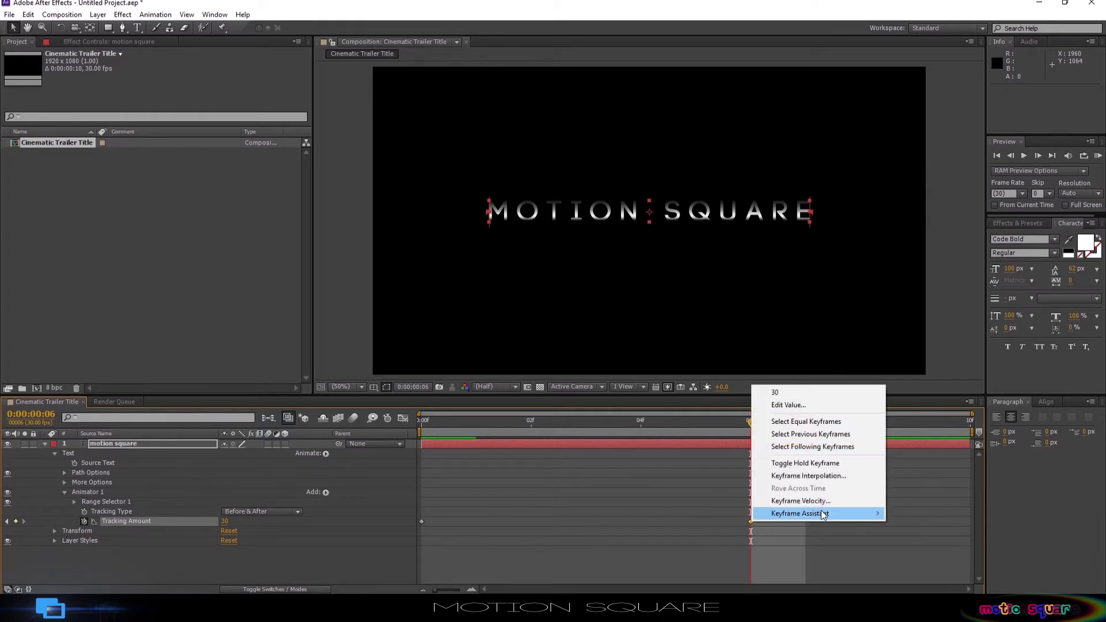
mouse_move(821, 513)
click(942, 451)
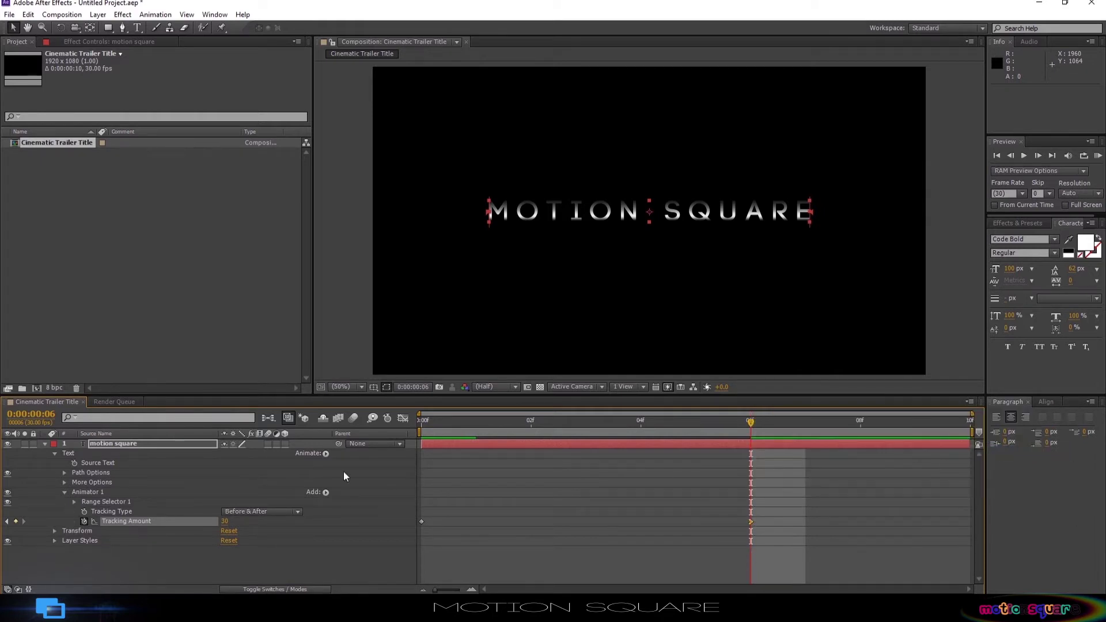
click(56, 453)
click(44, 443)
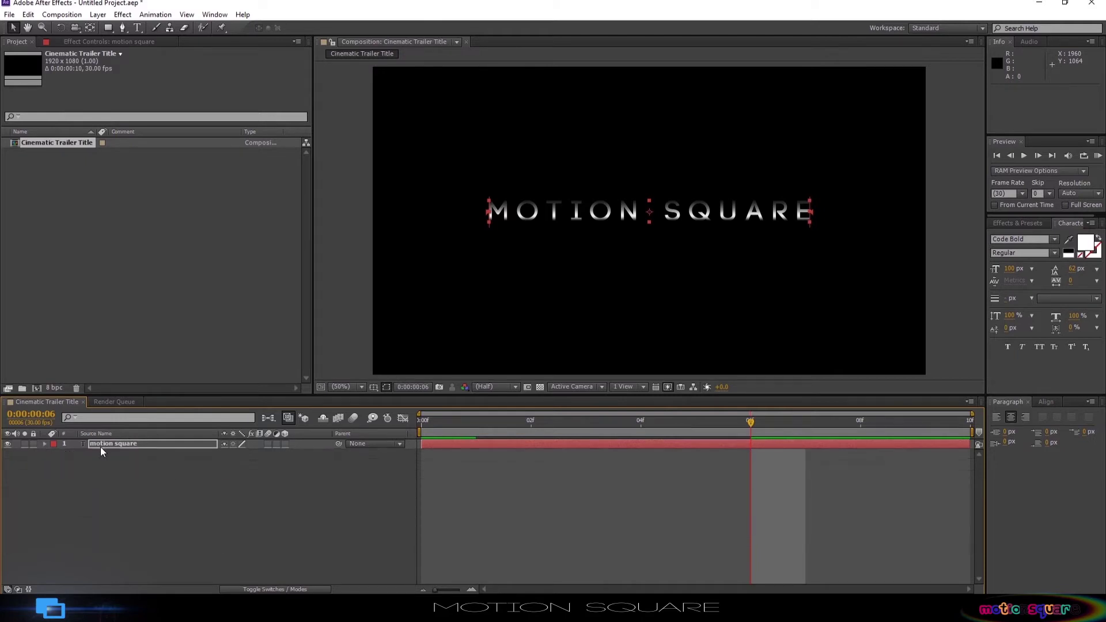
click(103, 444)
key(ctrl+d)
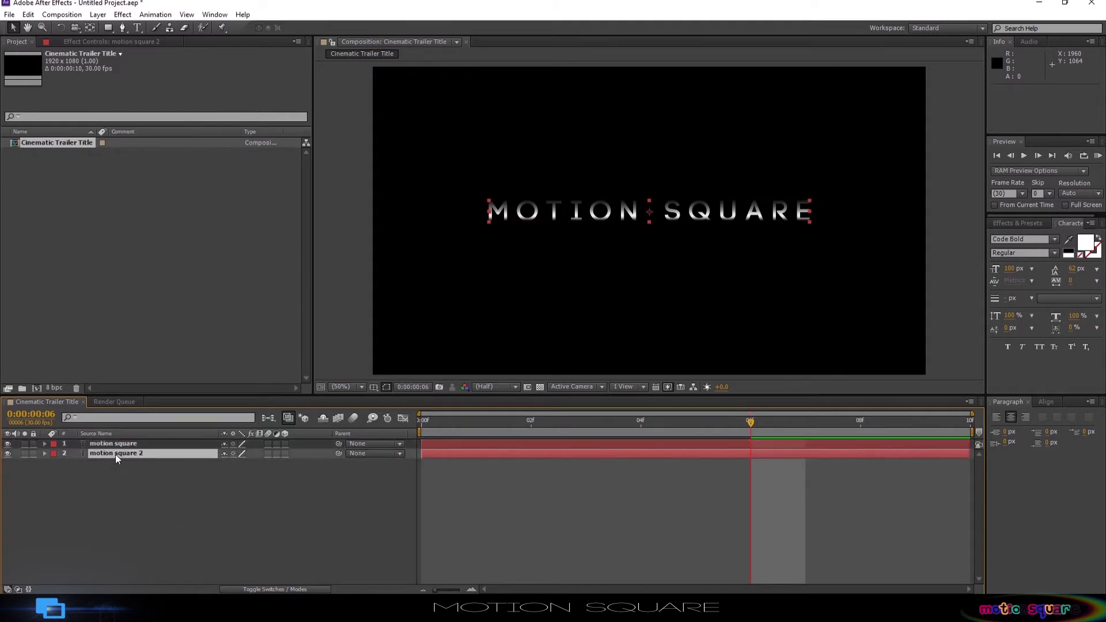
- Set the duplicate 'motion square 2' Scale to 98.3, 100%
key(s)
click(239, 464)
drag(239, 464, 238, 464)
text(98.3)
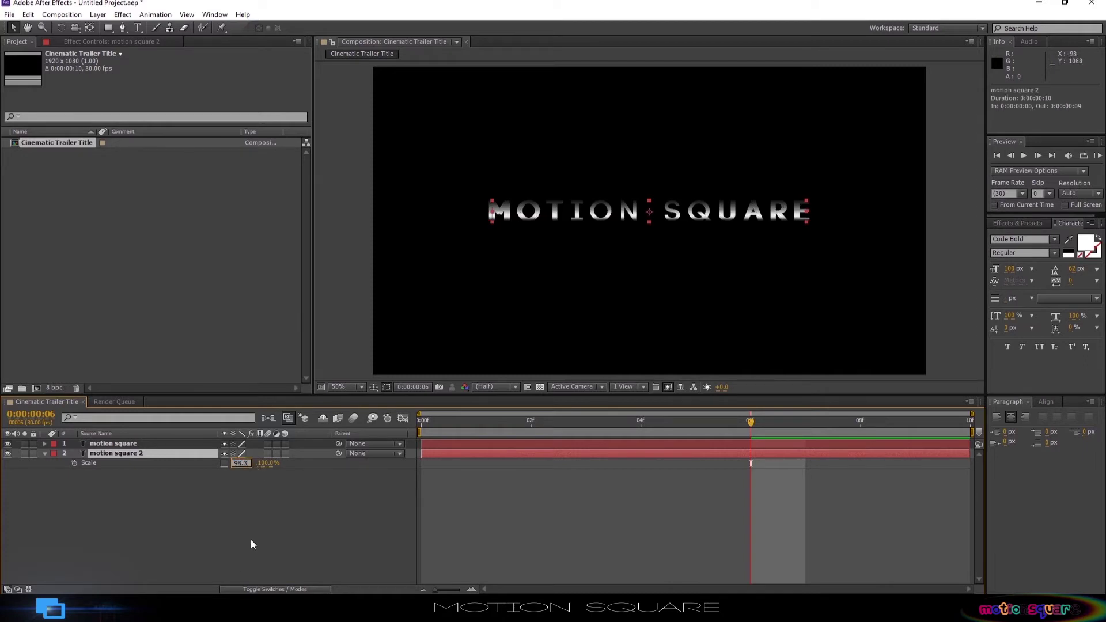
click(252, 544)
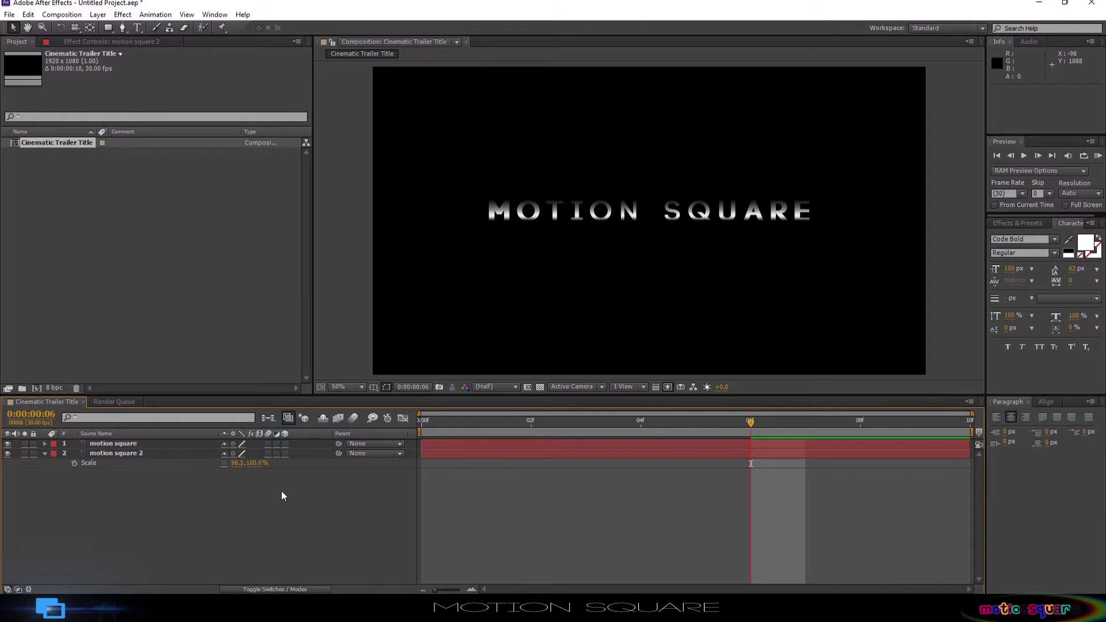
- Expand the duplicate's Layer Styles to show its Gradient Overlay settings
click(44, 452)
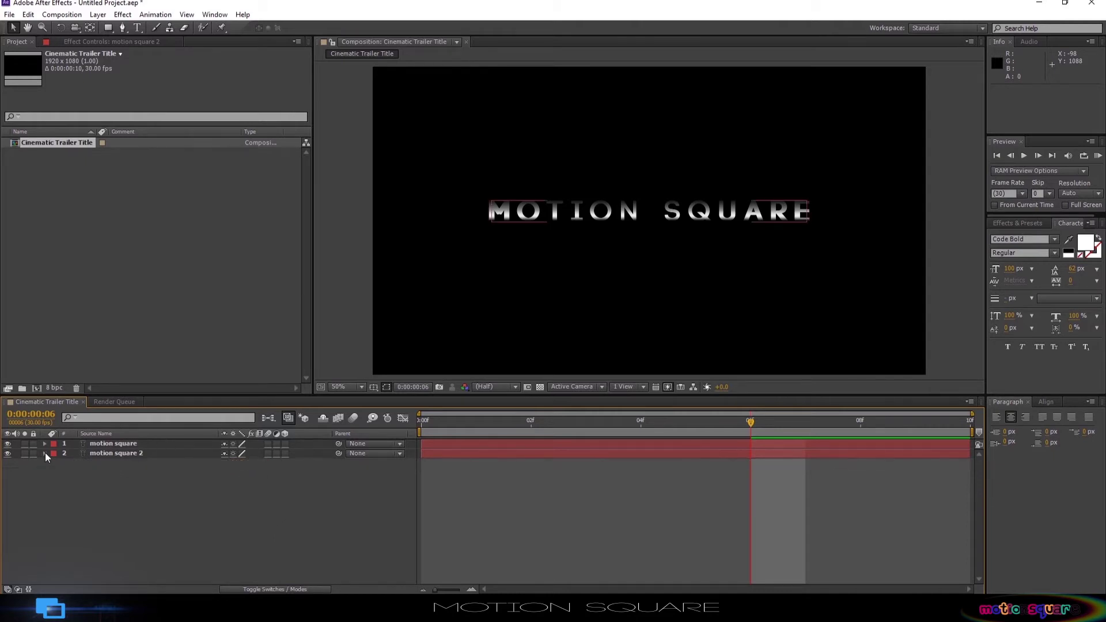
click(45, 452)
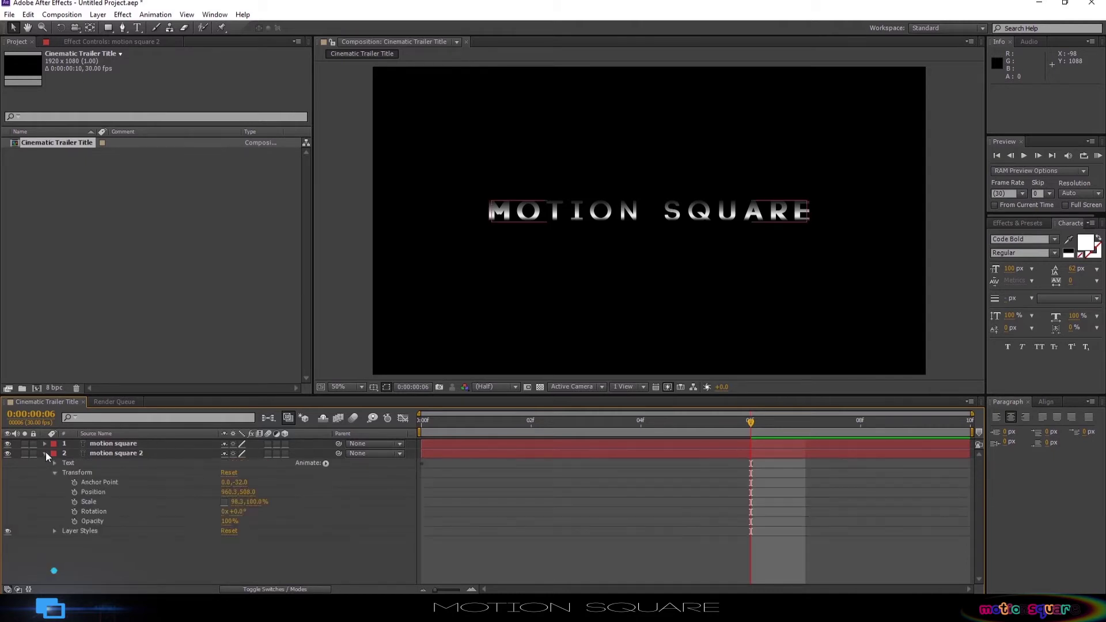
click(55, 531)
click(63, 549)
scroll(240, 560, down, 2)
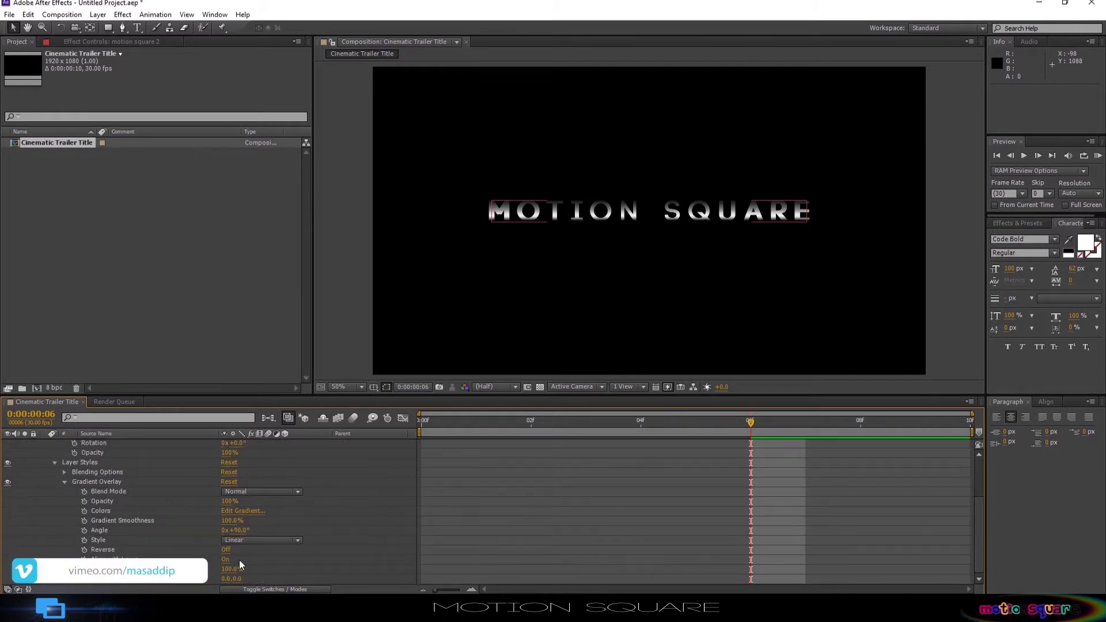
- Recolour the first stop dark grey, move the light stop to 23.3%, add a greyed stop at 41.5%
click(238, 513)
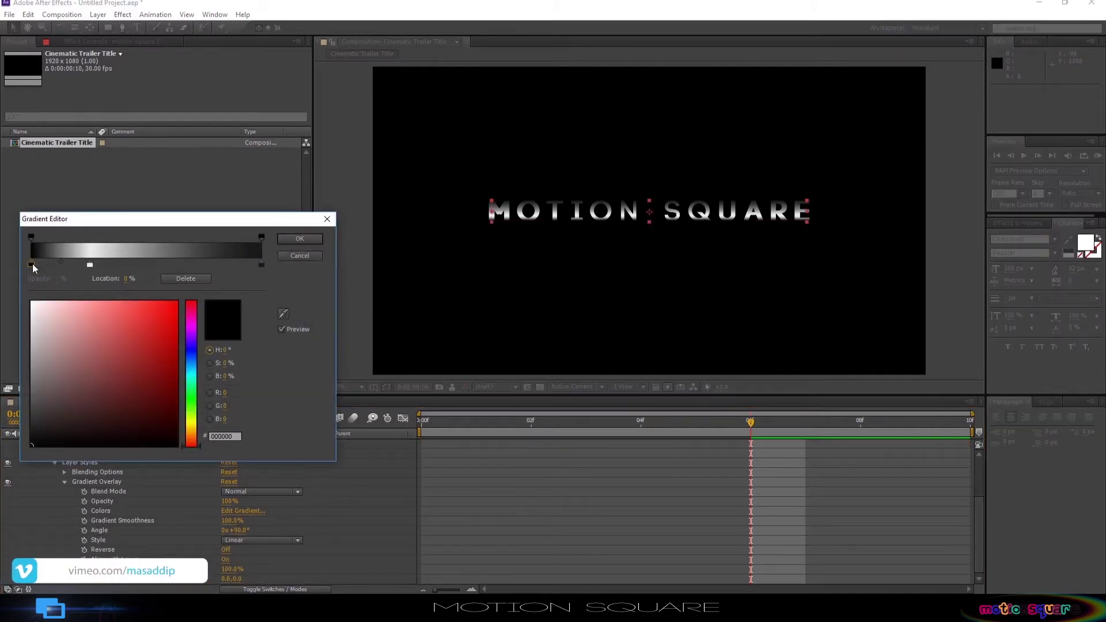
drag(44, 429, 31, 412)
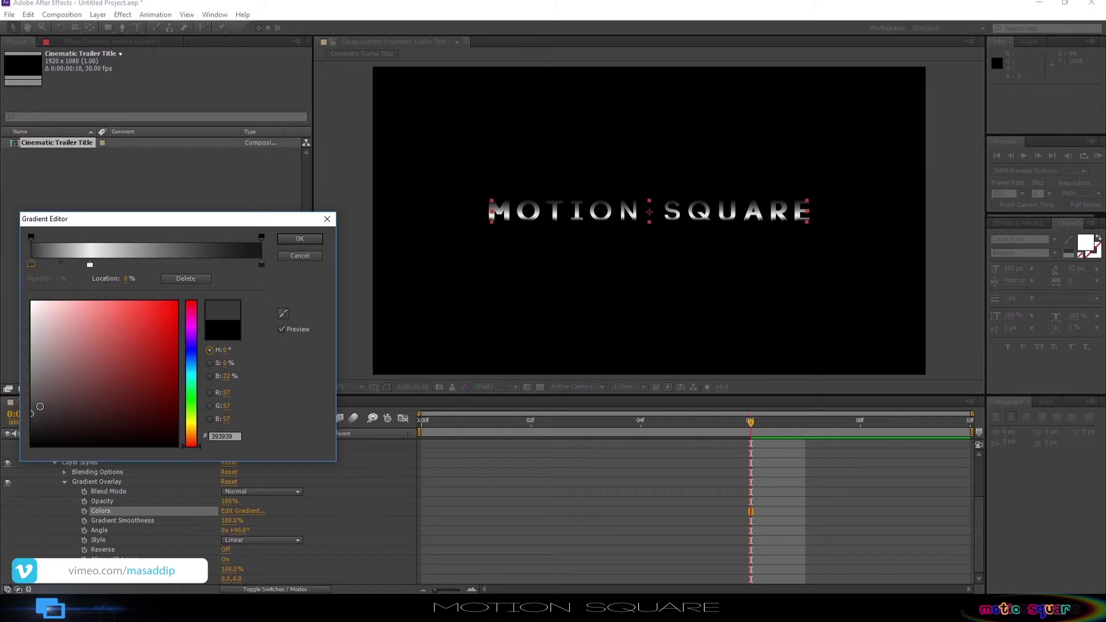
click(90, 265)
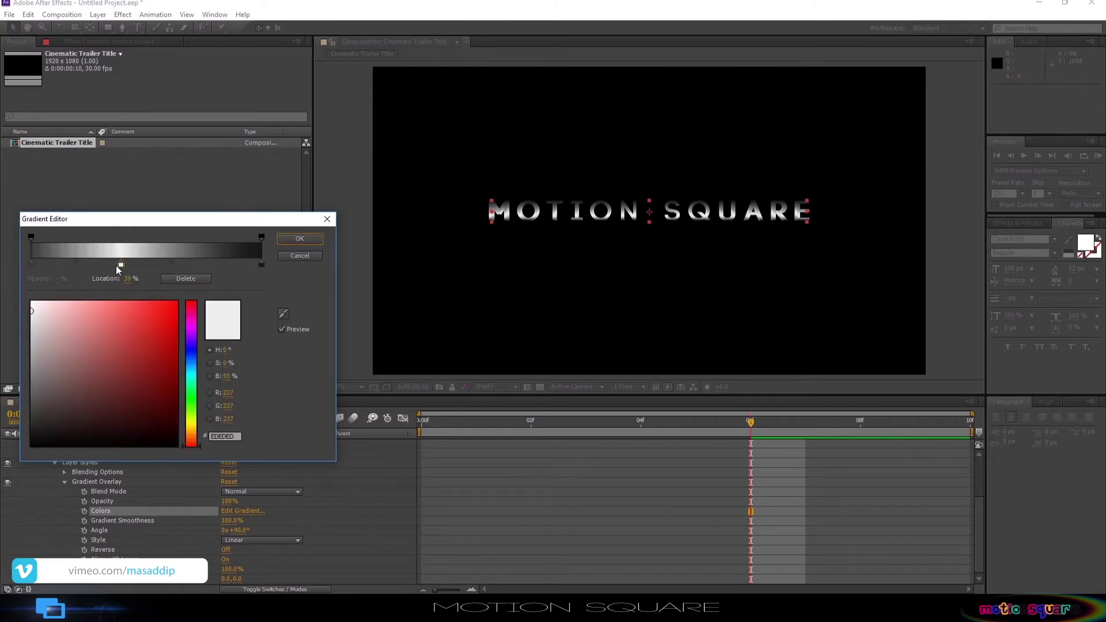
drag(90, 267, 85, 266)
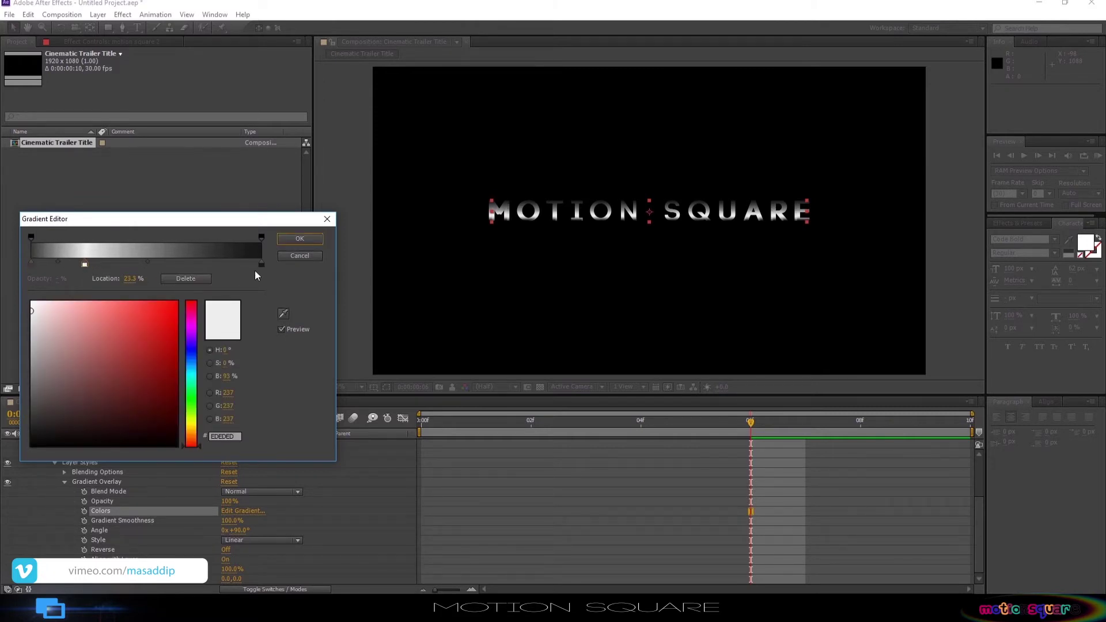
click(127, 264)
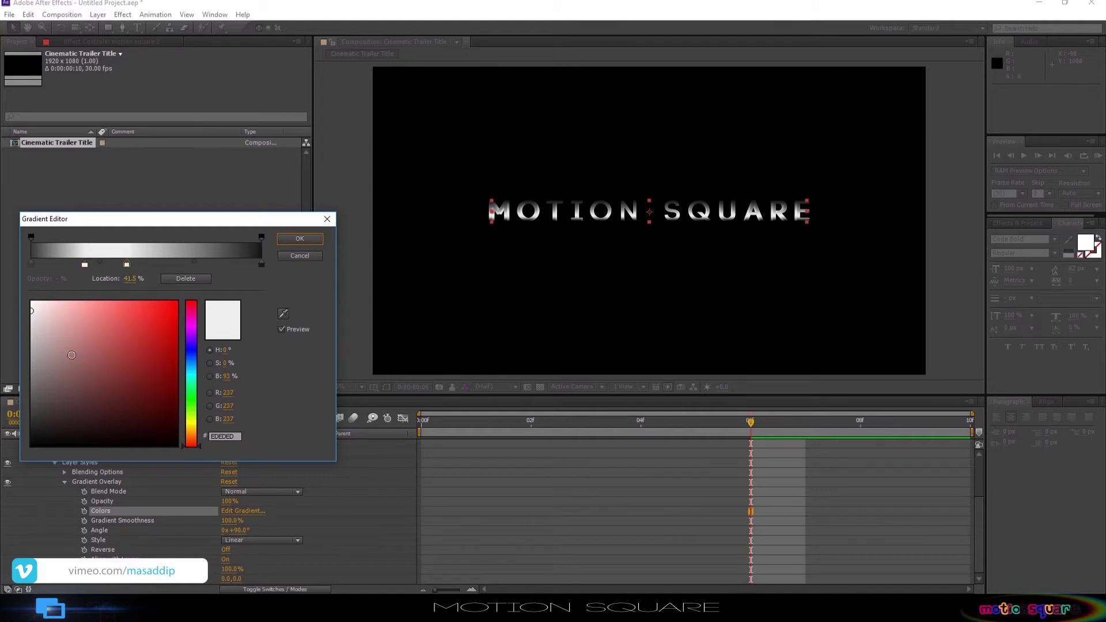
click(33, 341)
drag(34, 358, 40, 377)
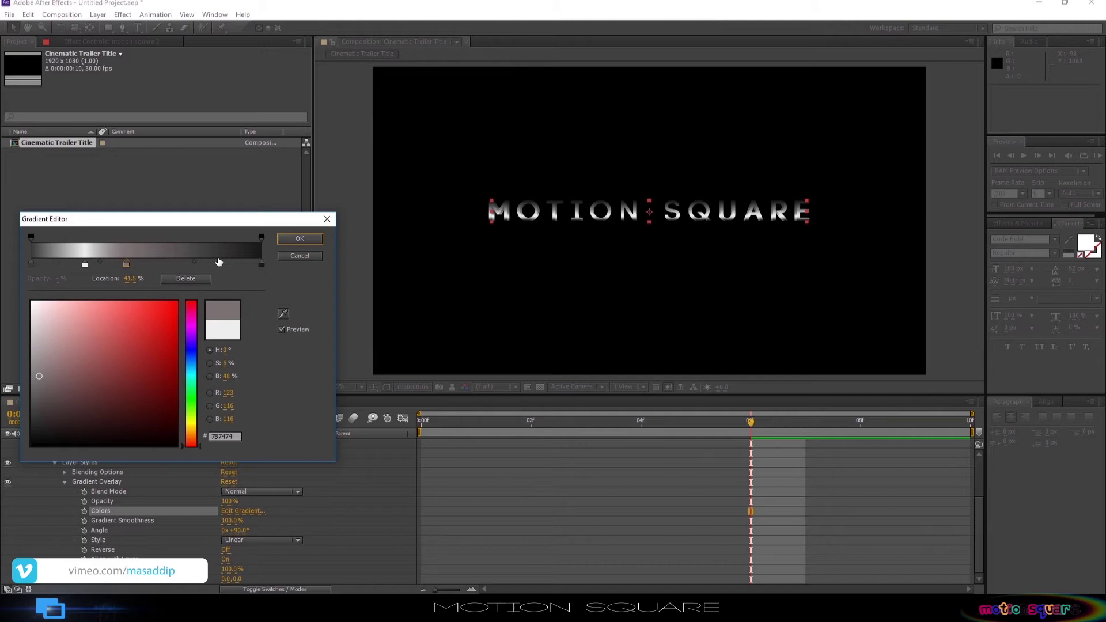
- Add a mid-grey stop at 85.3%, darken the 23.3% stop, and confirm the gradient
click(228, 265)
click(39, 333)
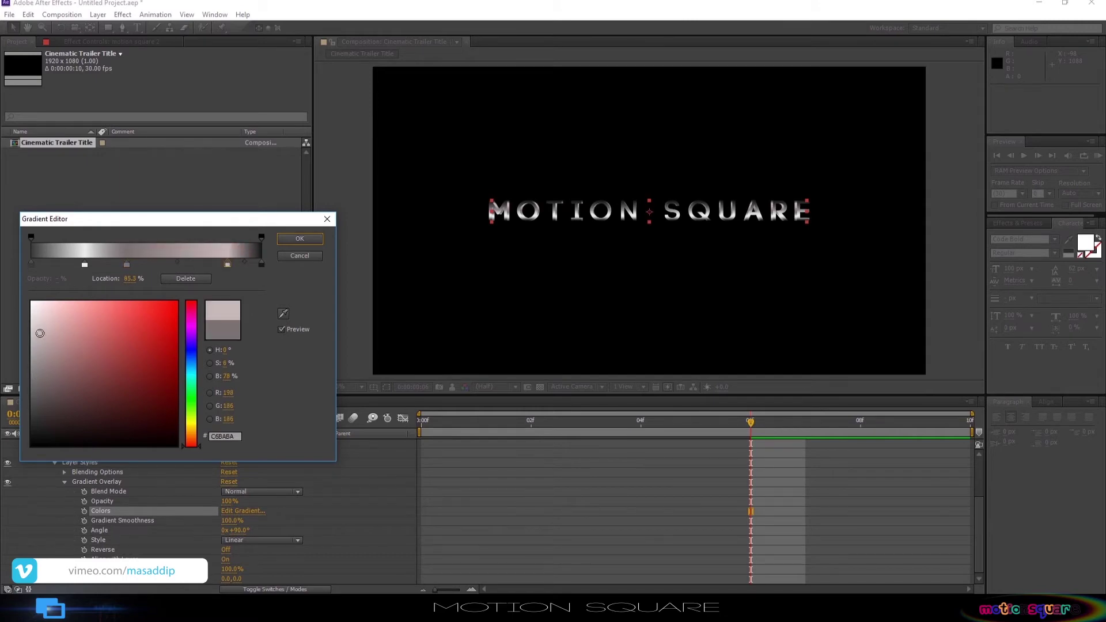
click(227, 265)
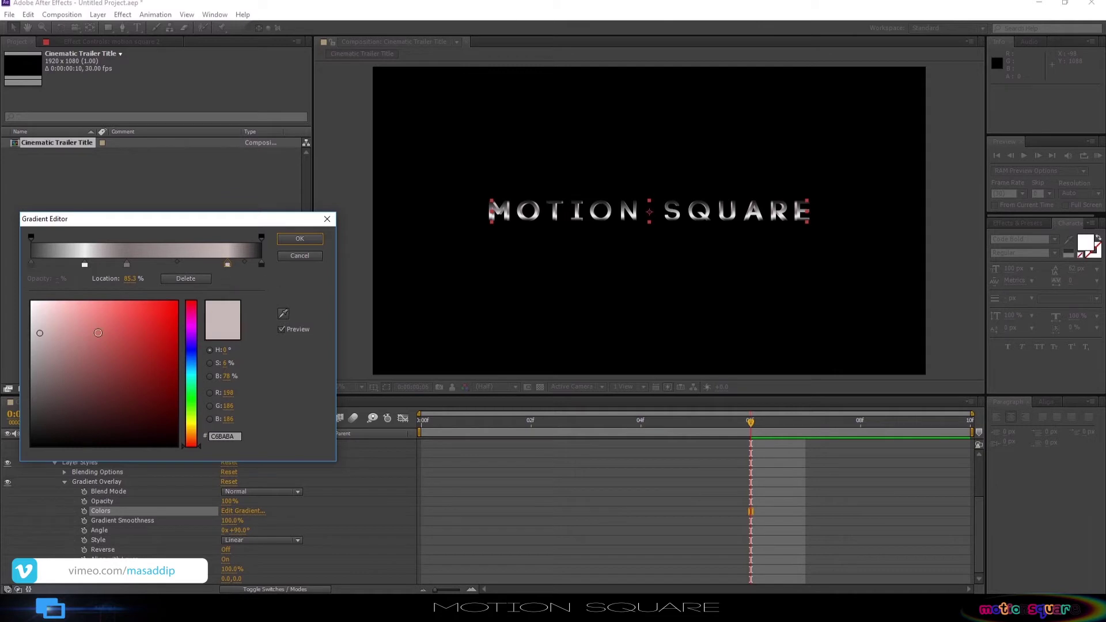
mouse_move(30, 354)
mouse_down()
mouse_move(19, 373)
mouse_move(37, 392)
mouse_move(38, 425)
mouse_move(29, 381)
mouse_up()
click(85, 265)
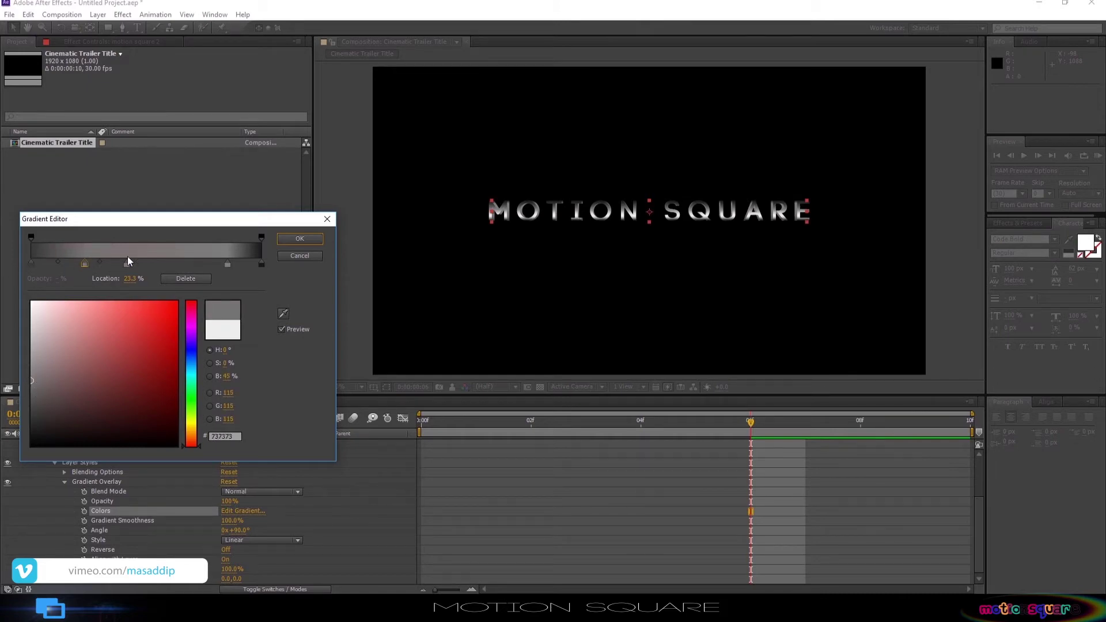
click(312, 242)
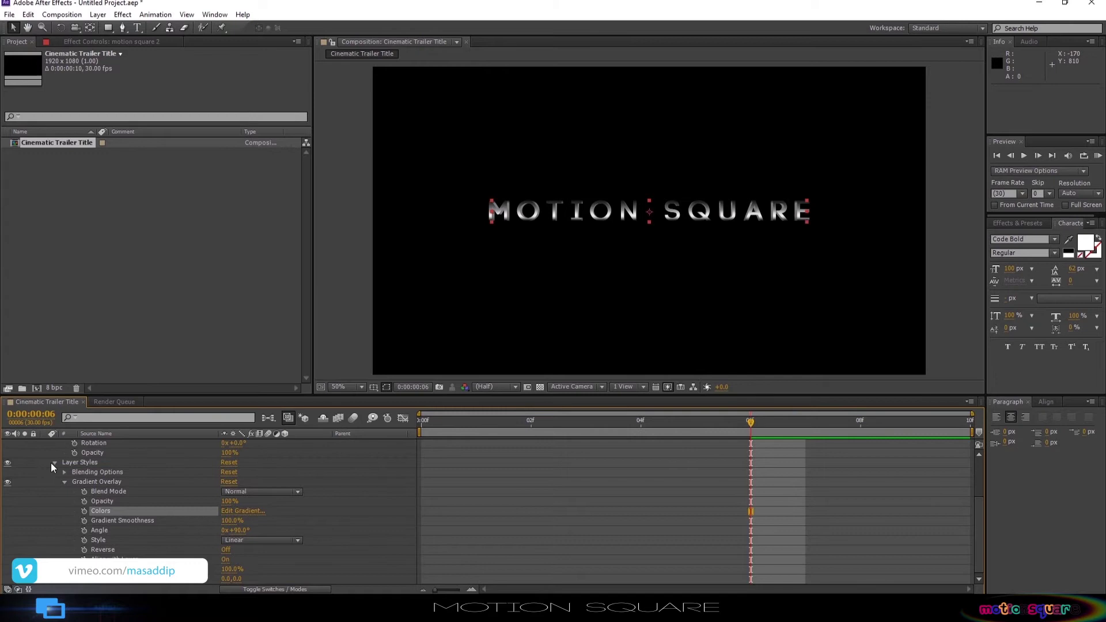
- Collapse the layer properties and set the viewer to a smaller magnification
scroll(51, 462, up, 3)
click(44, 443)
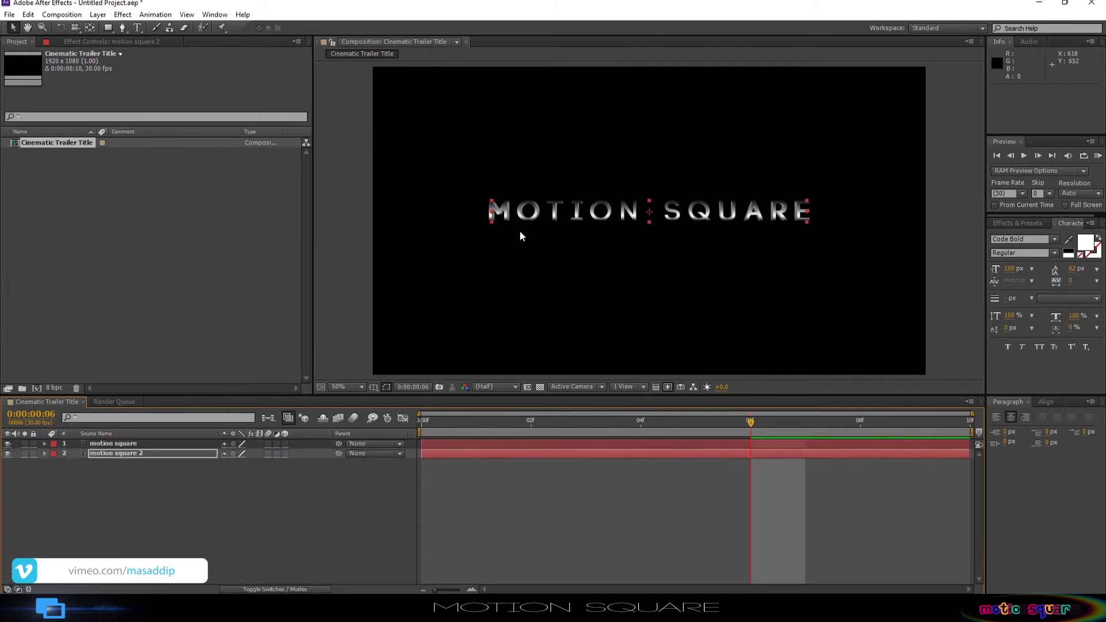
key(period)
key(period)
key(period)
key(period)
key(comma)
key(comma)
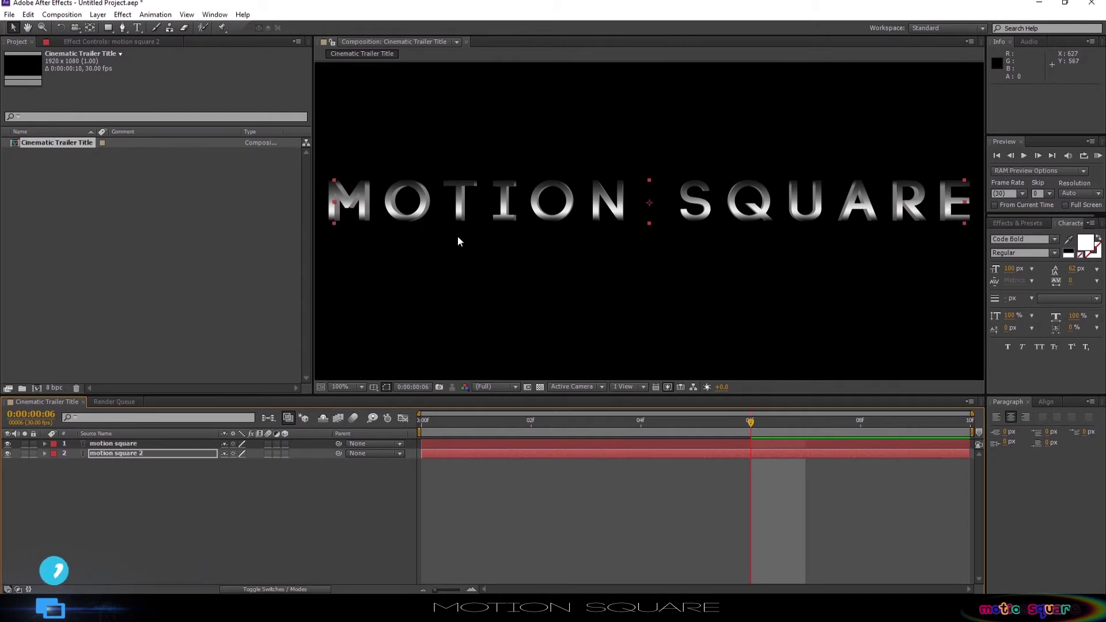
key(comma)
click(340, 387)
click(378, 195)
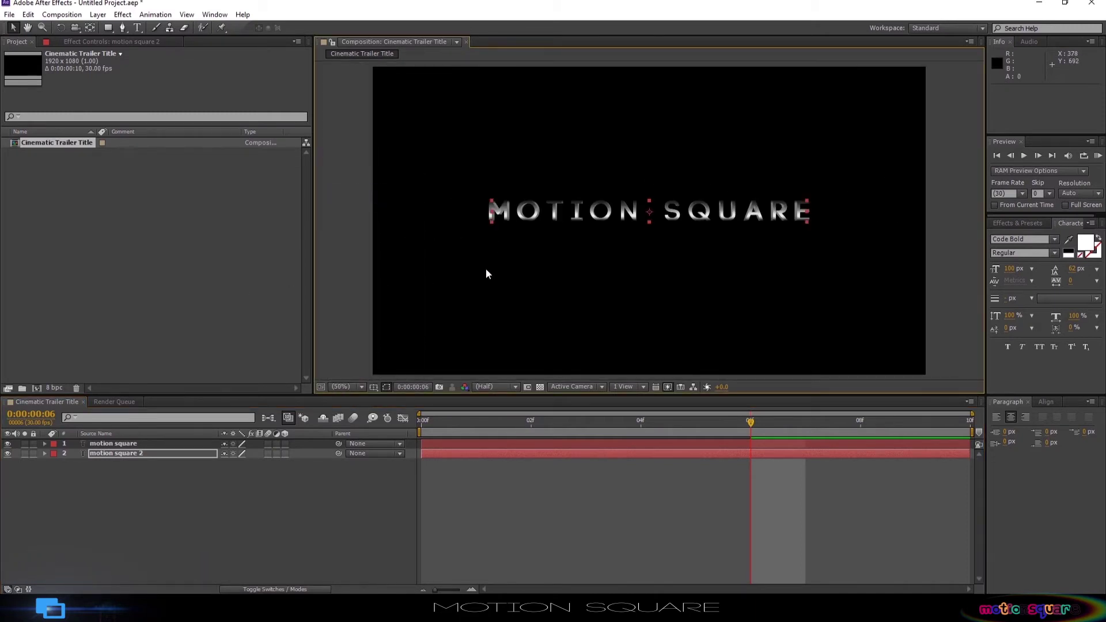
- Move the playhead to 0:00:00:03 and select the motion square layer
click(617, 420)
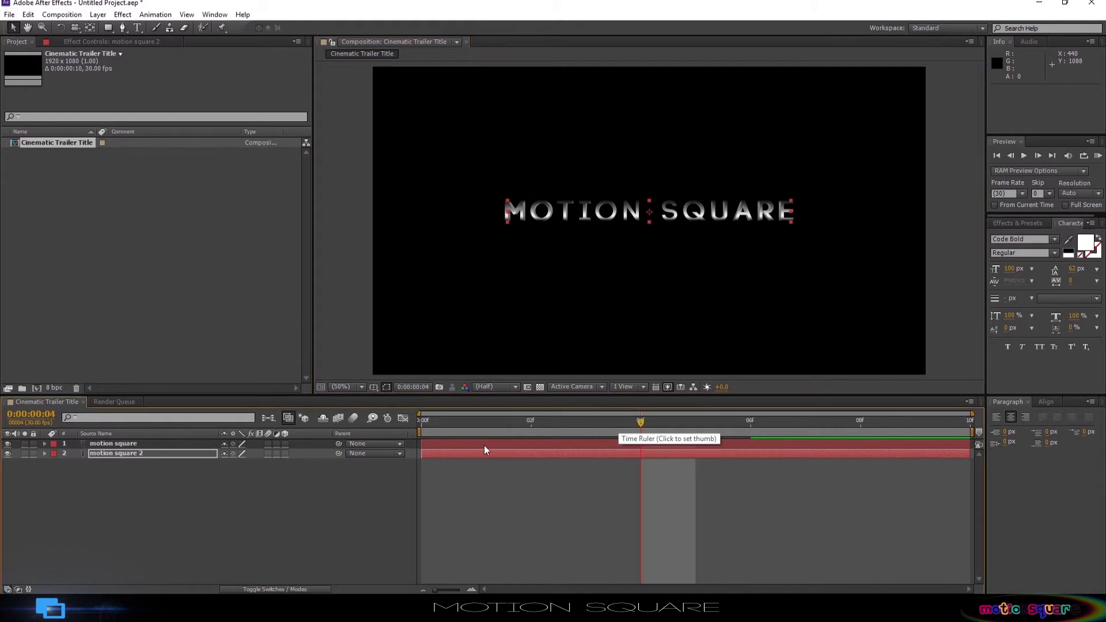
click(330, 496)
drag(640, 423, 580, 420)
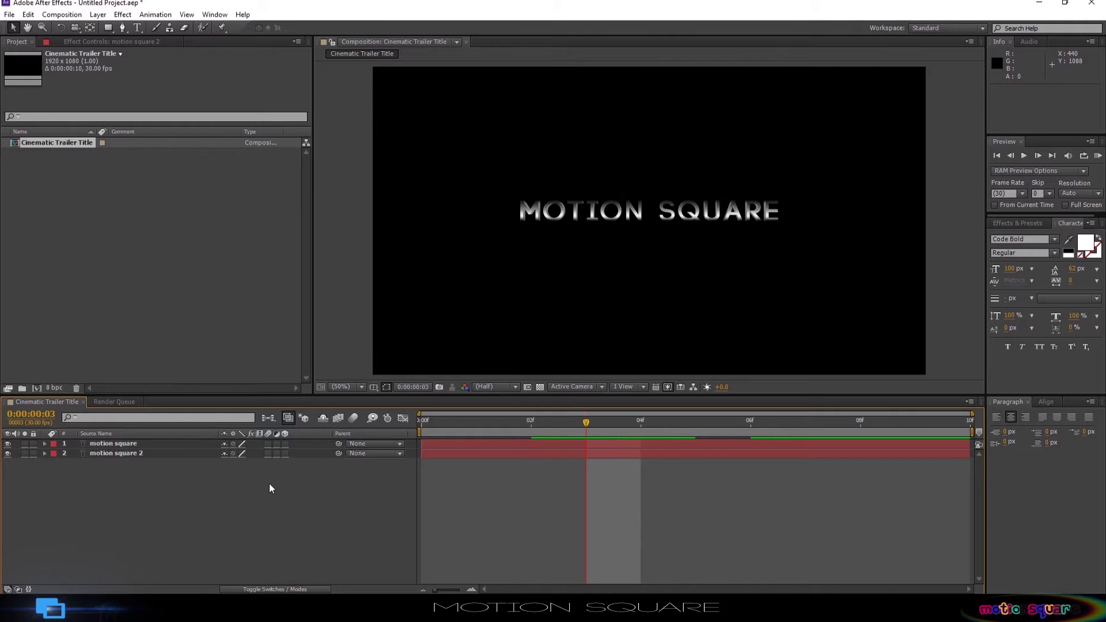
click(134, 443)
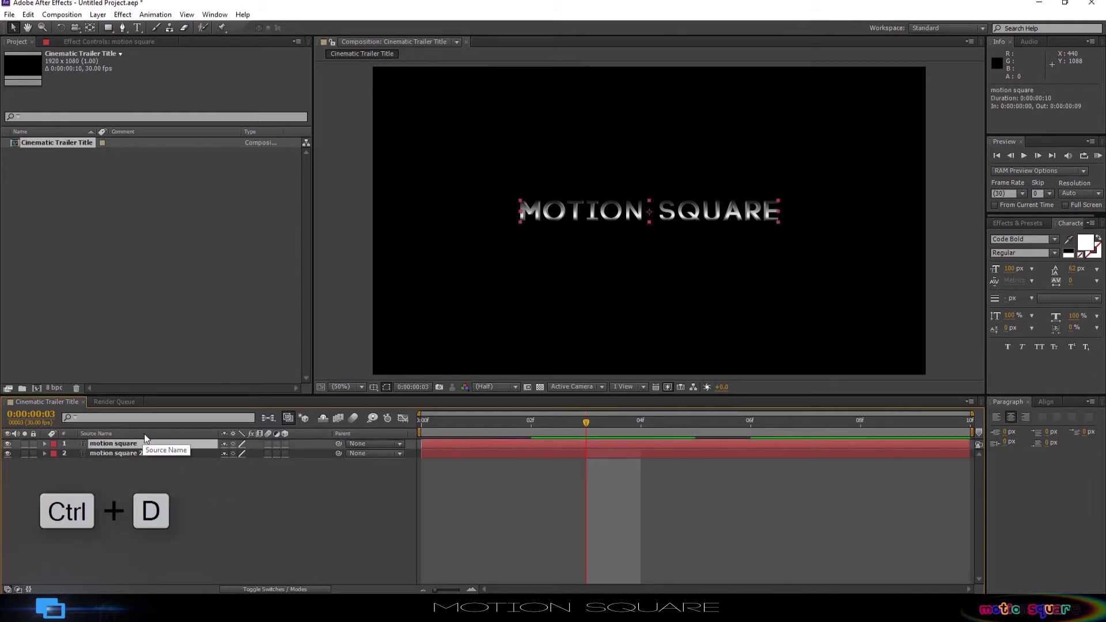
- Duplicate the title layer, retype it as PRESENT'S, and nudge it above MOTION SQUARE
key(ctrl+d)
double_click(130, 443)
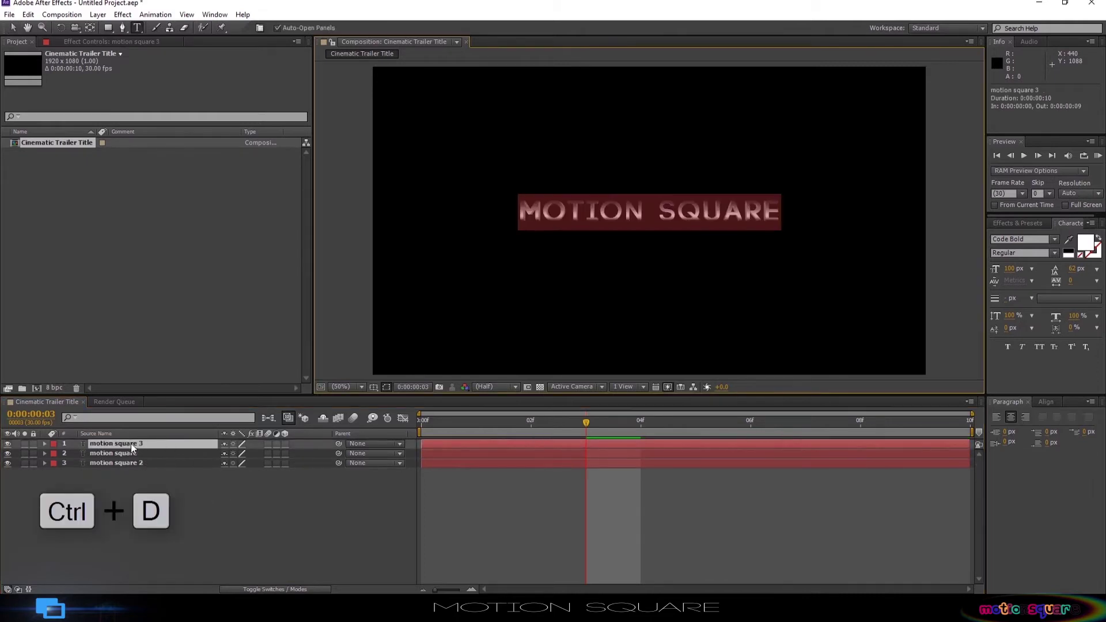
text(PRESEN)
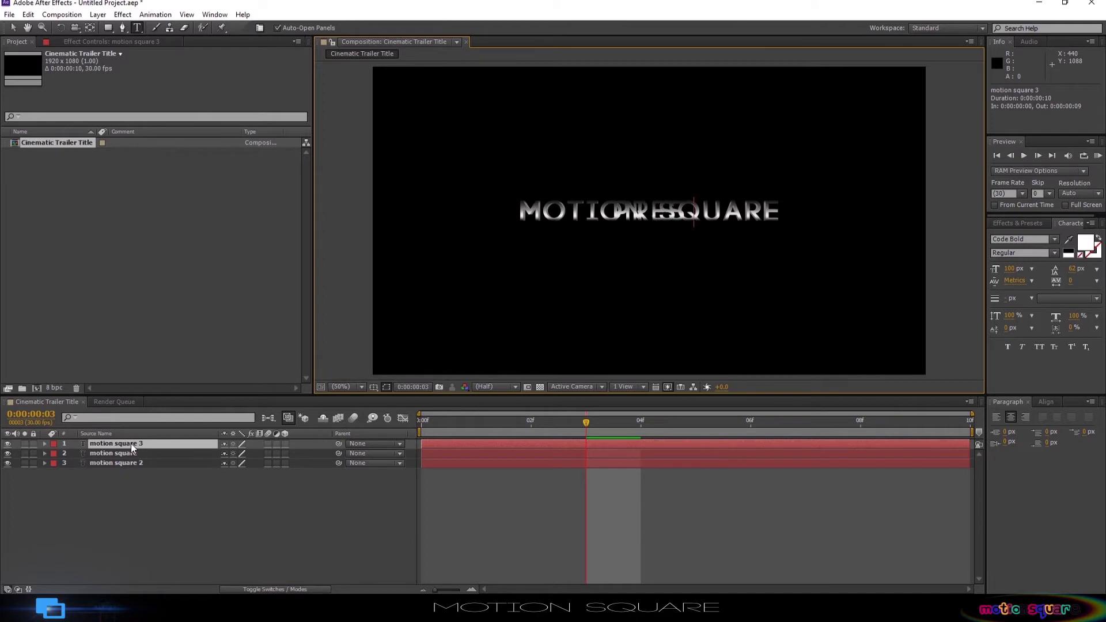
text(TS)
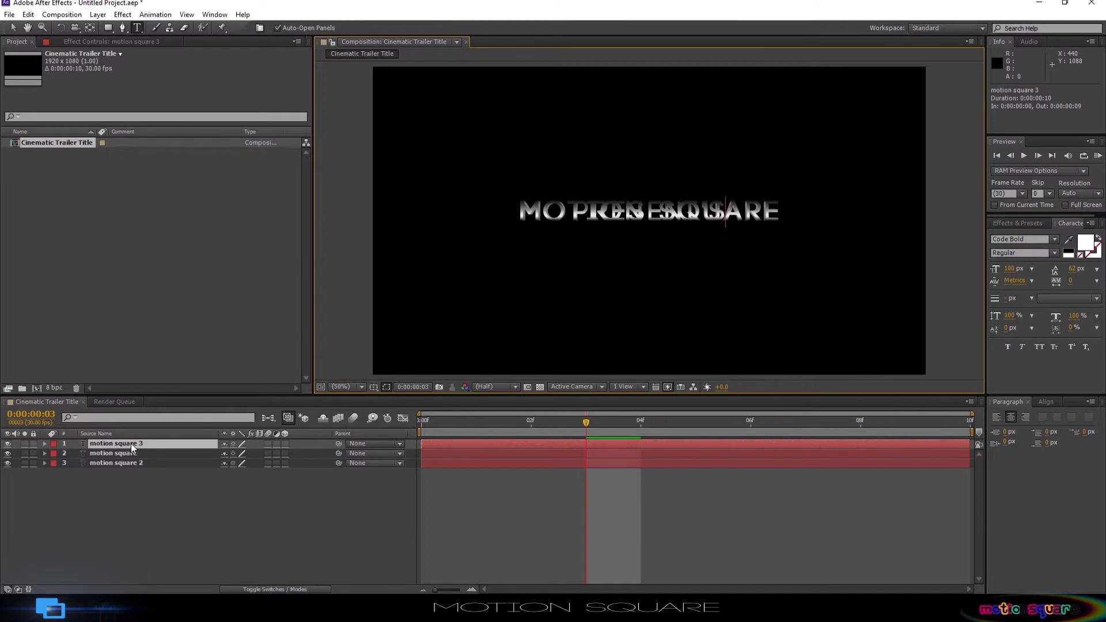
click(13, 28)
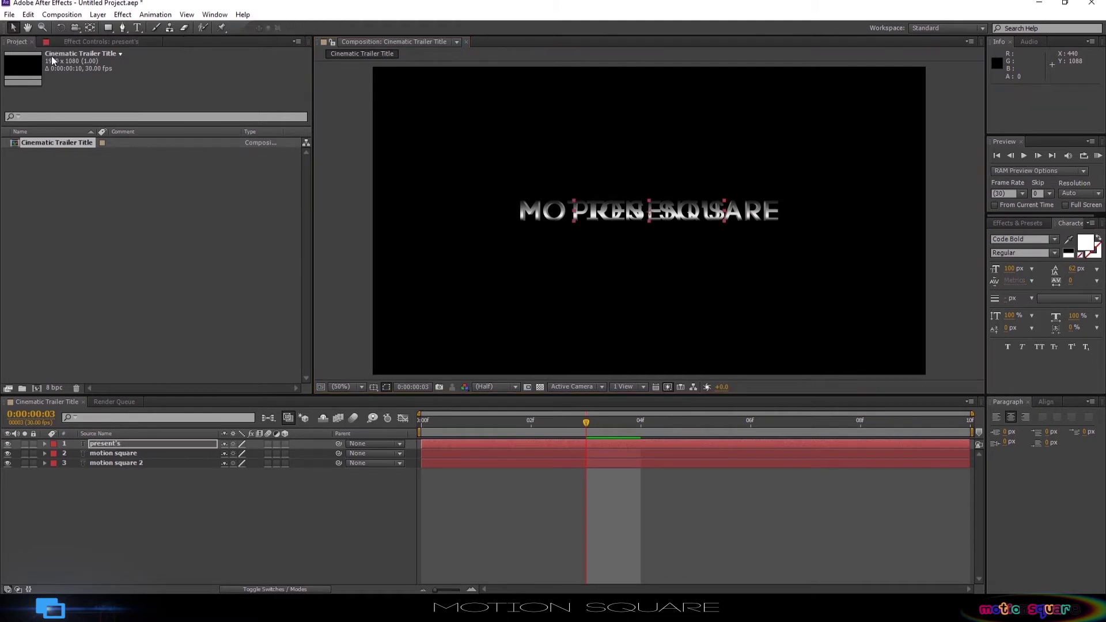
key(Up)
key(Up)
key(Up)
key(Up)
key(Up)
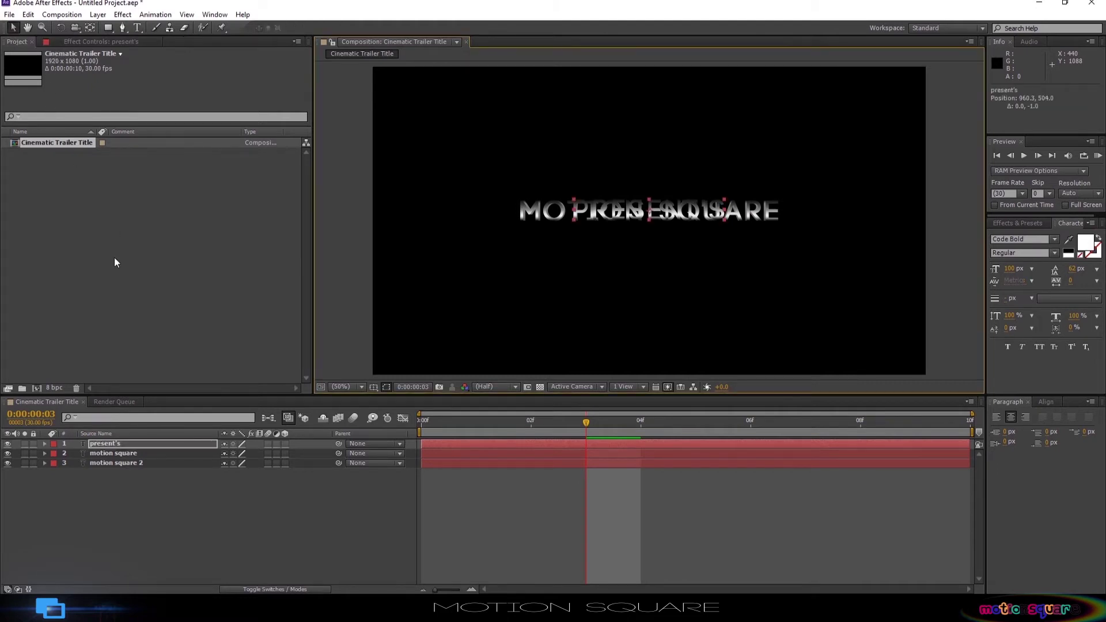
key(Up)
key(Up)
key(Up)
key(Up)
key(Up)
key(Up)
key(Up)
key(Up)
key(Up)
key(Up)
key(Up)
key(Up)
key(Up)
key(Up)
key(Up)
key(Up)
key(Up)
key(Up)
key(Up)
key(Up)
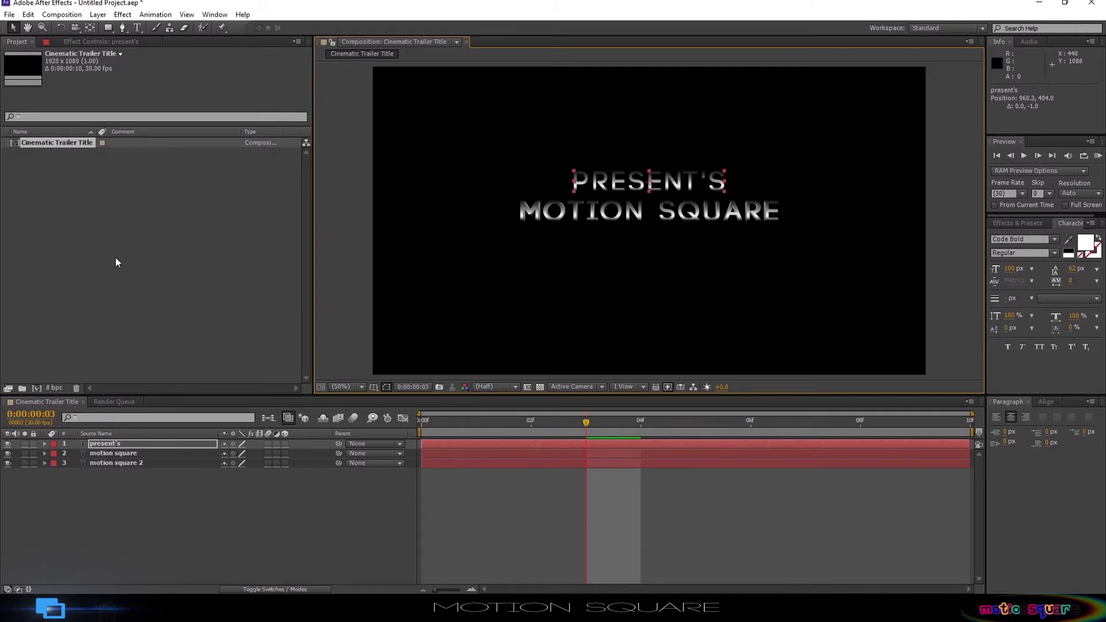
- Set the PRESENT'S text to 75 px font size
click(1010, 269)
text(75)
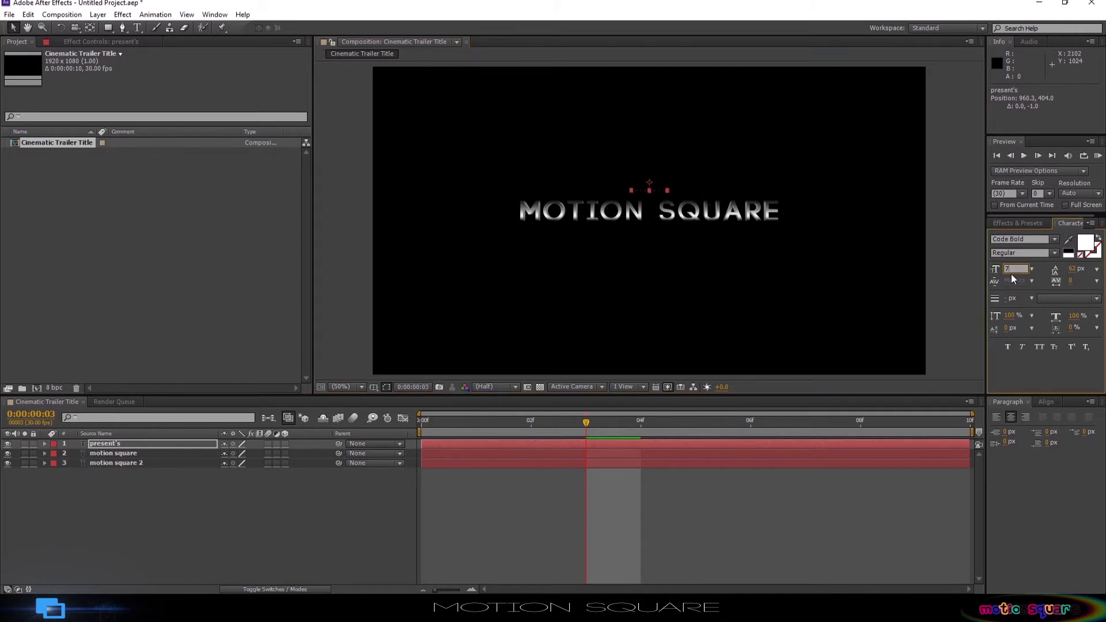
key(Return)
click(319, 503)
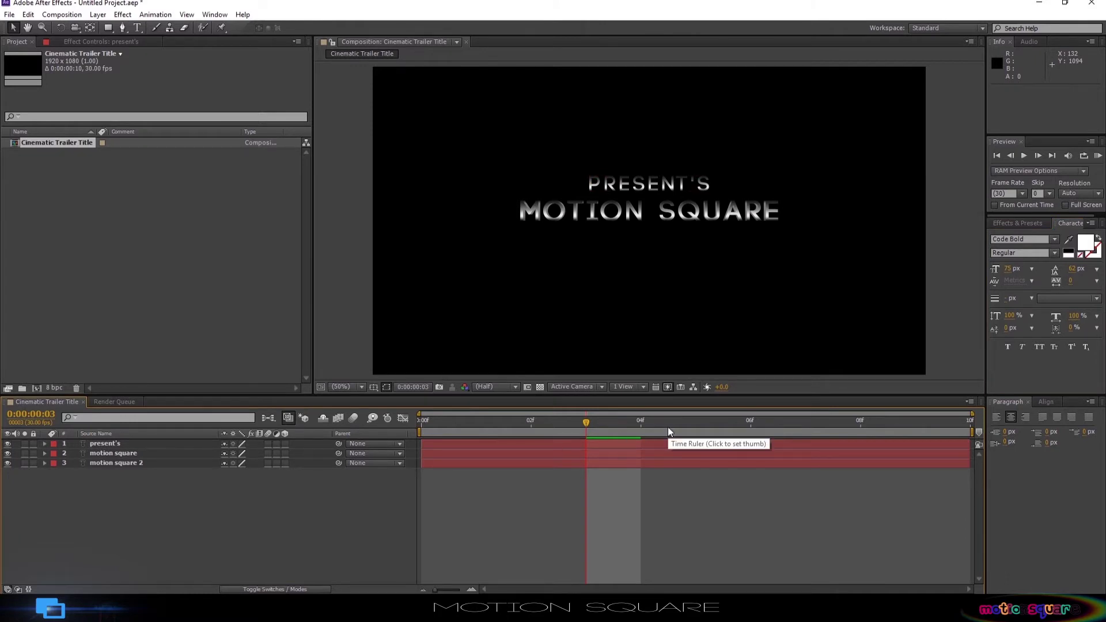
- Duplicate the PRESENT'S layer and place the copy beneath the original
click(104, 444)
key(ctrl+d)
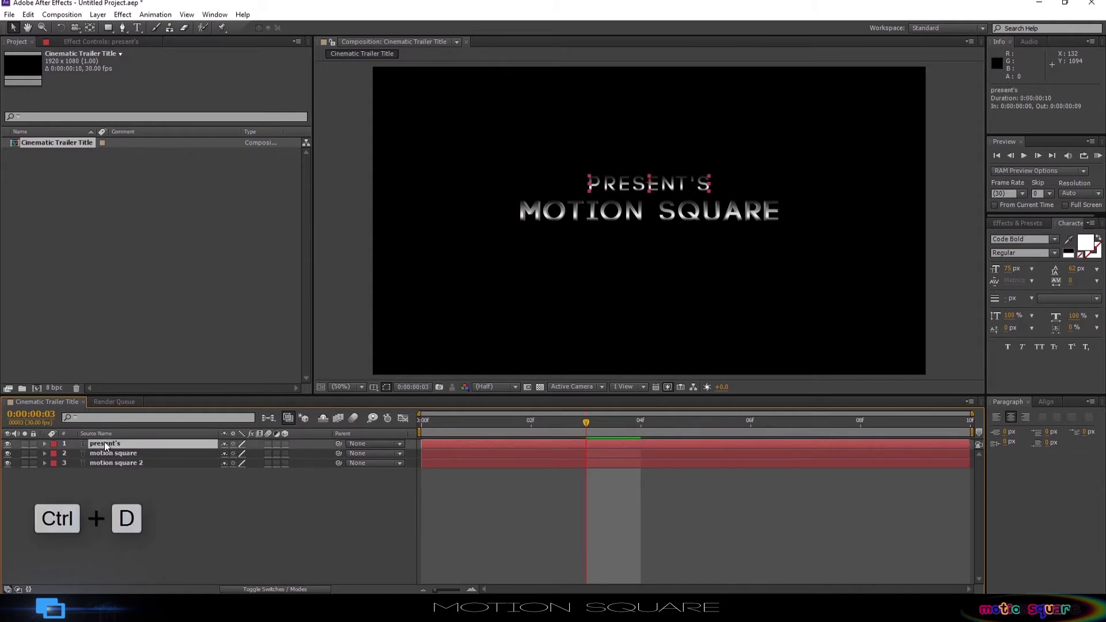
mouse_move(104, 441)
mouse_down()
mouse_move(115, 443)
mouse_move(112, 457)
mouse_up()
- Try scales on the copy, settling on 99% horizontal with 100% vertical
key(s)
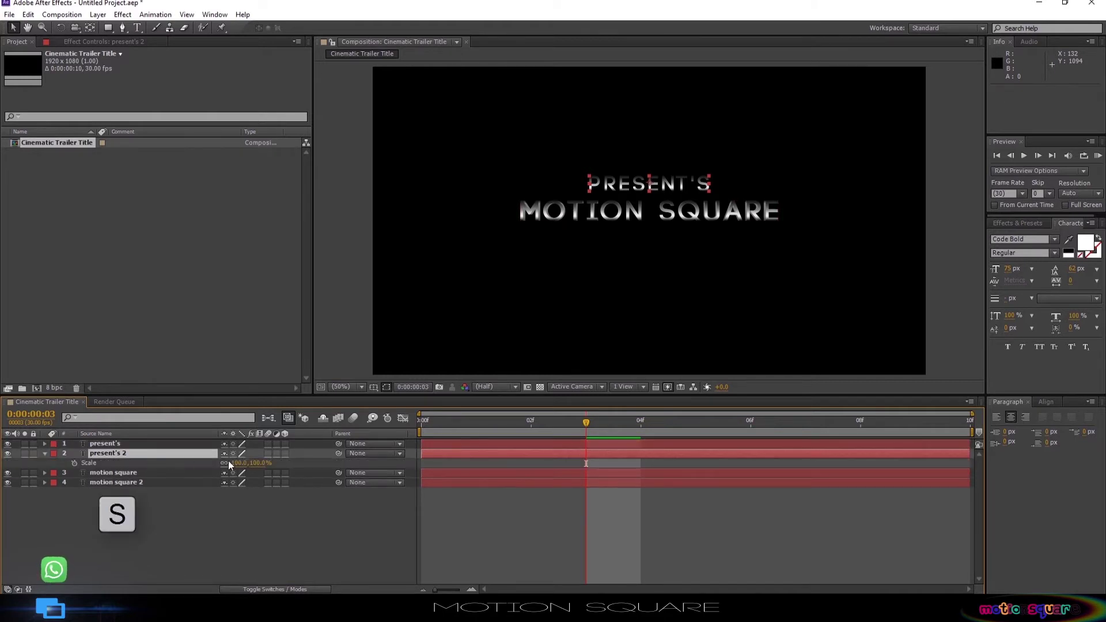
click(235, 463)
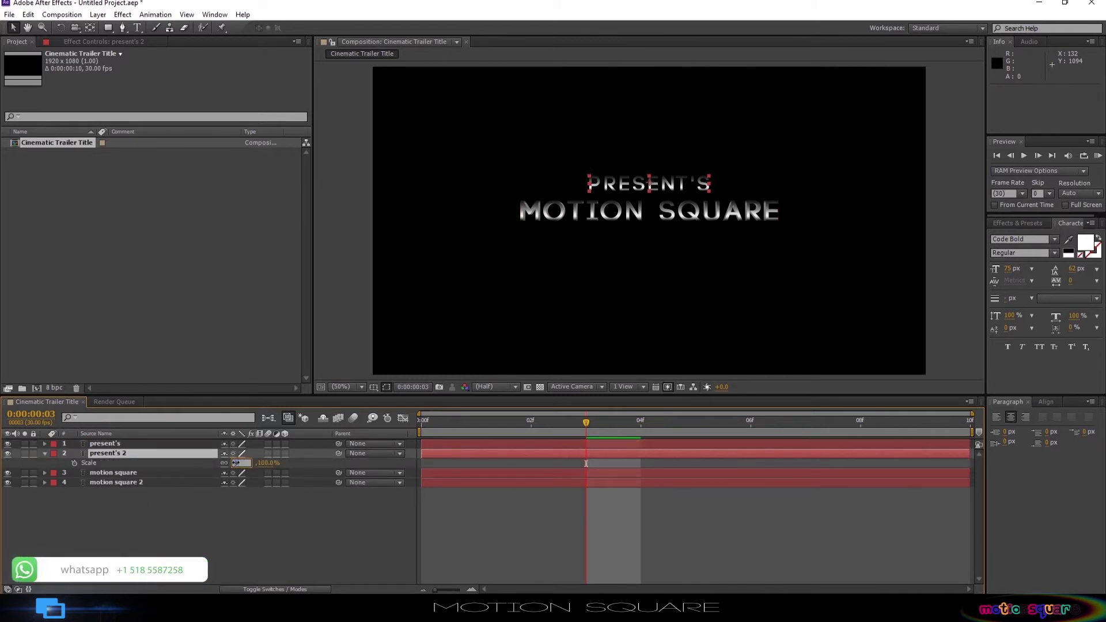
click(238, 501)
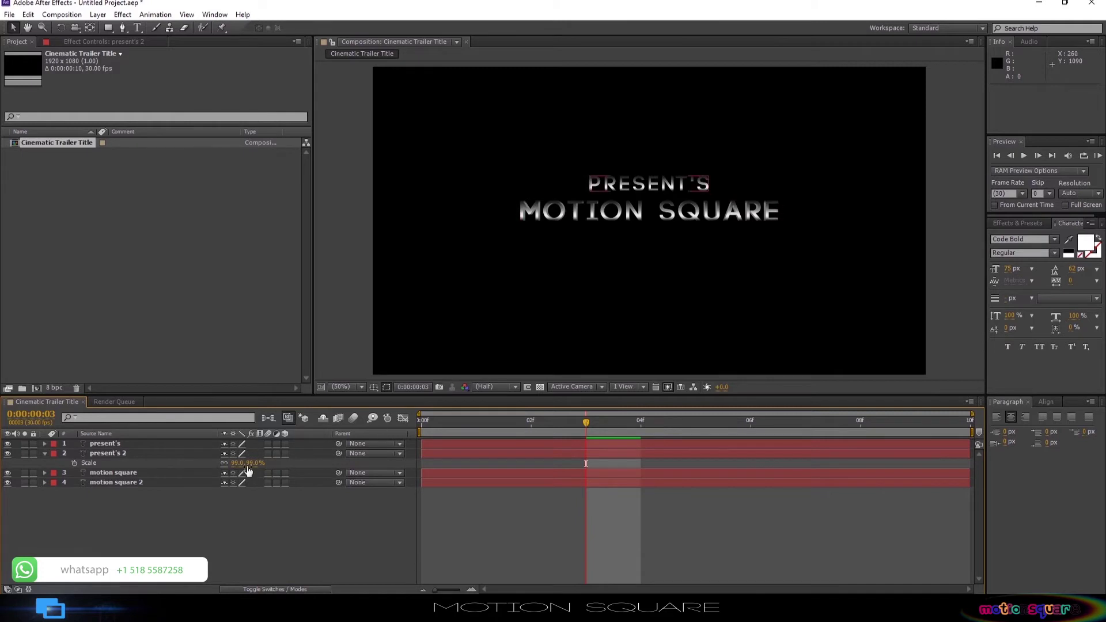
click(230, 463)
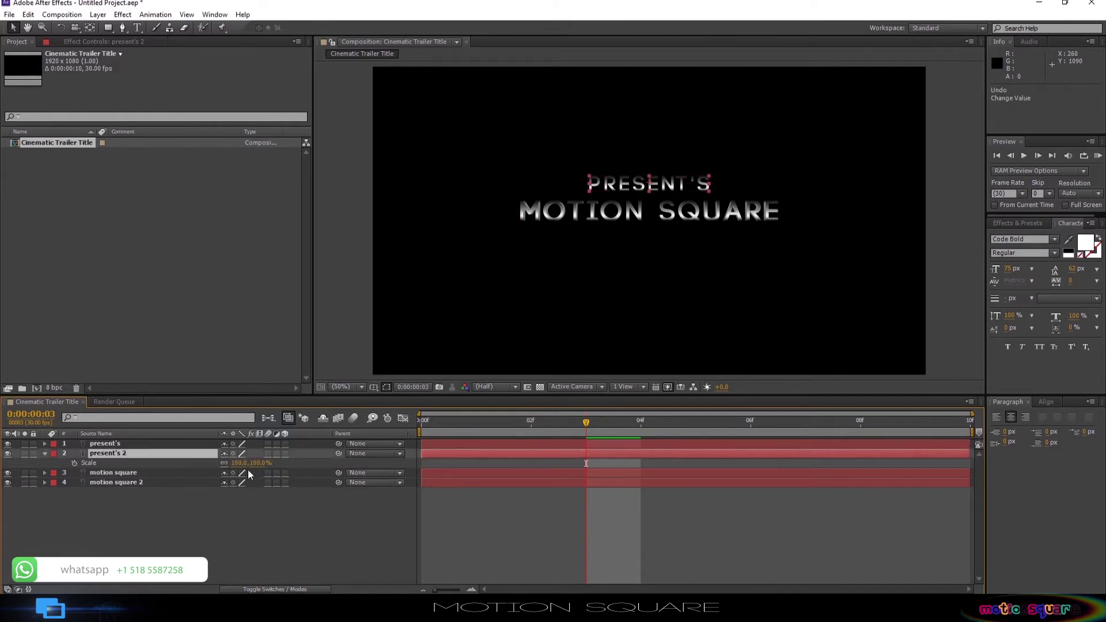
text(100)
key(Return)
click(238, 463)
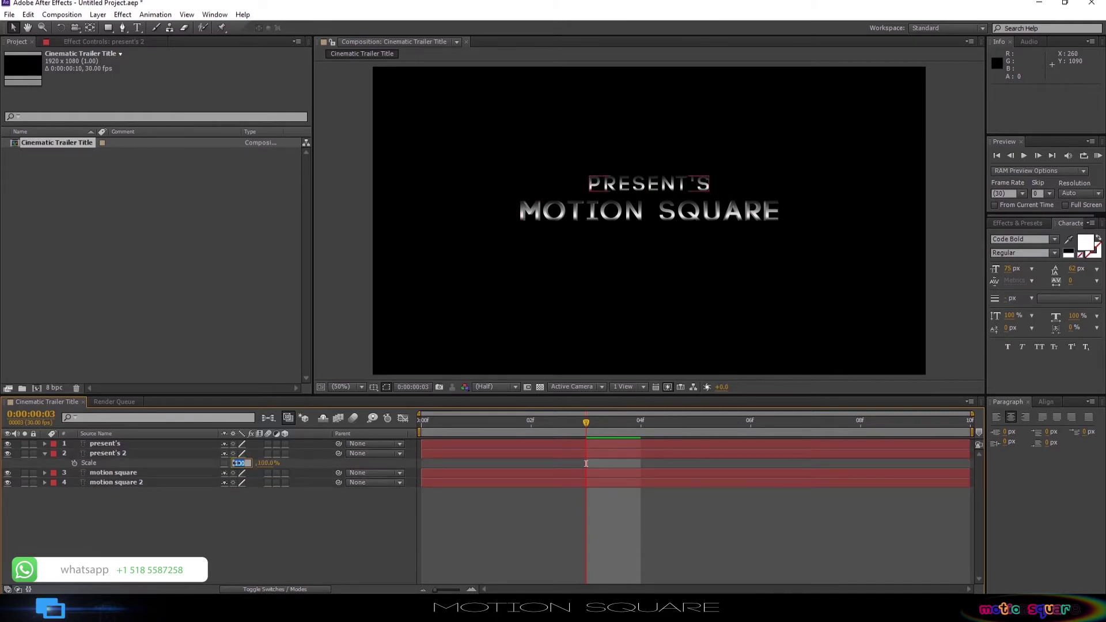
text(99)
click(244, 513)
- Narrow the copy's horizontal scale further to 97%, then select motion square 2
key(/)
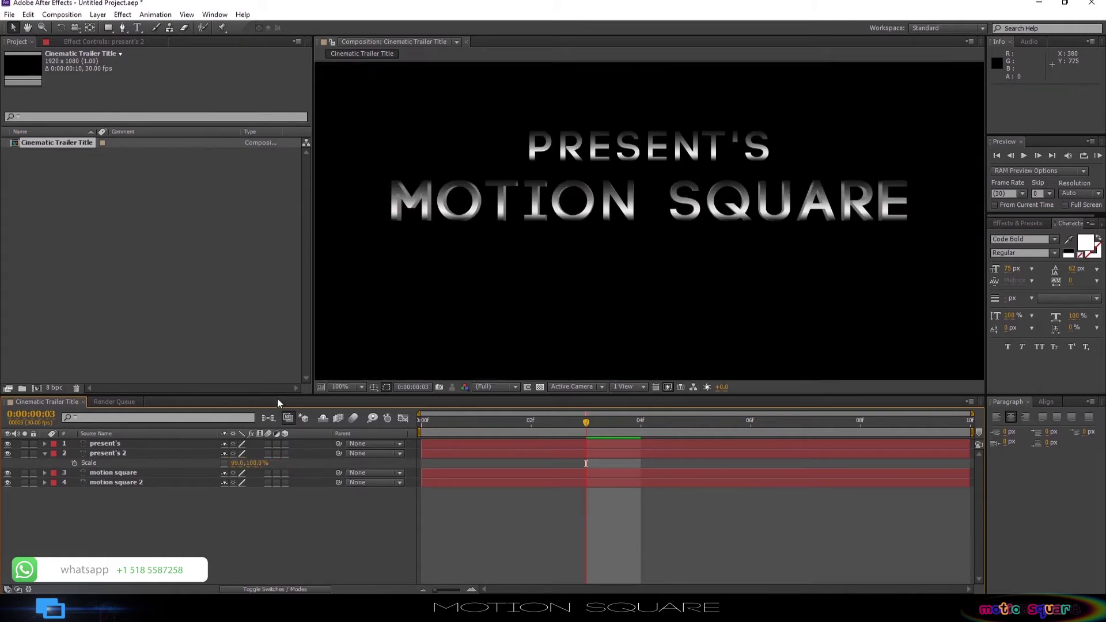
click(234, 463)
text(97)
key(Return)
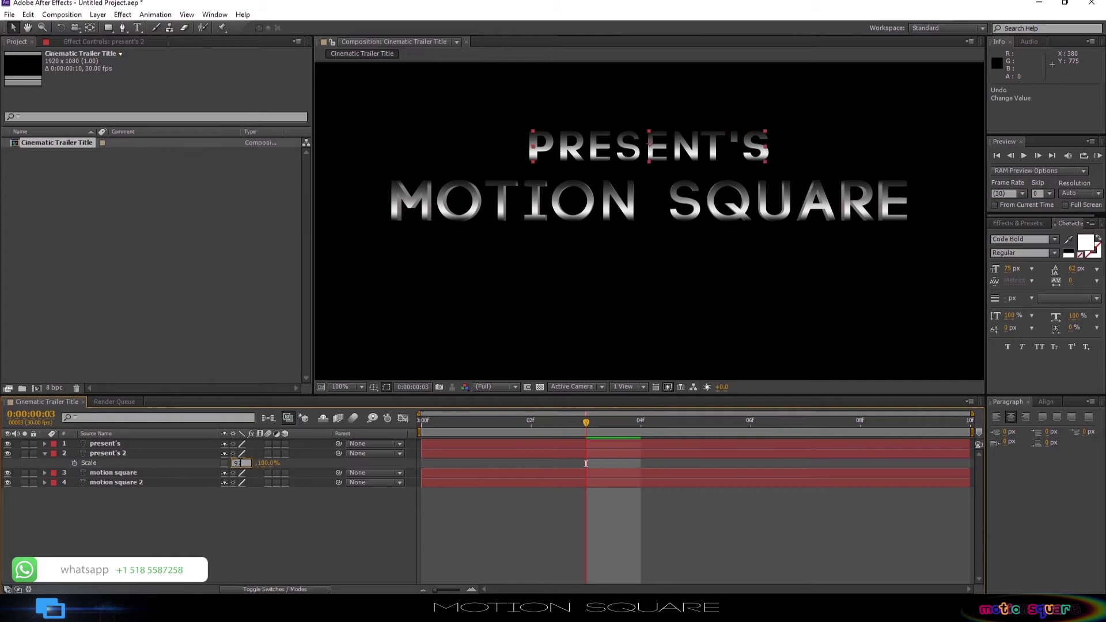
click(229, 513)
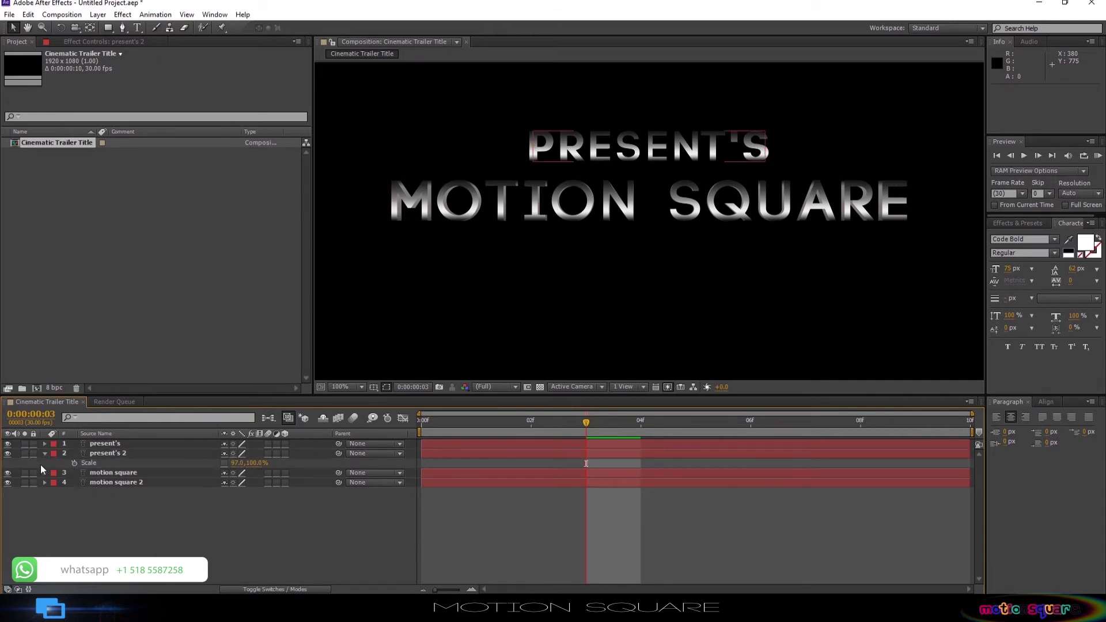
click(60, 484)
- Copy motion square 2's layer style and select the present's 2 layer
click(44, 484)
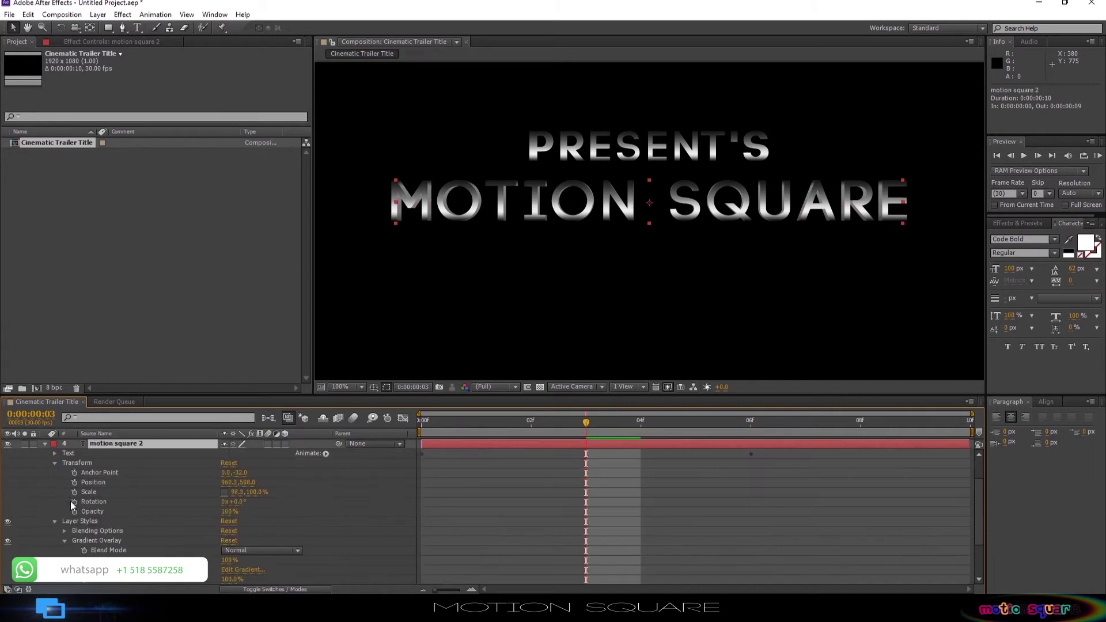
scroll(66, 541, up, 2)
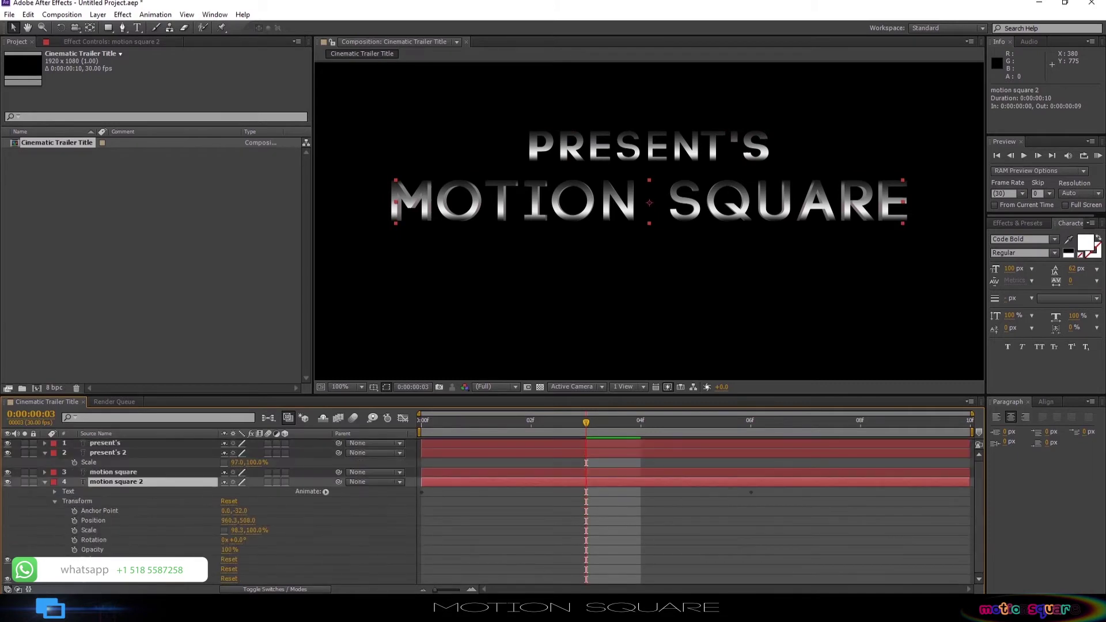
key(ctrl+c)
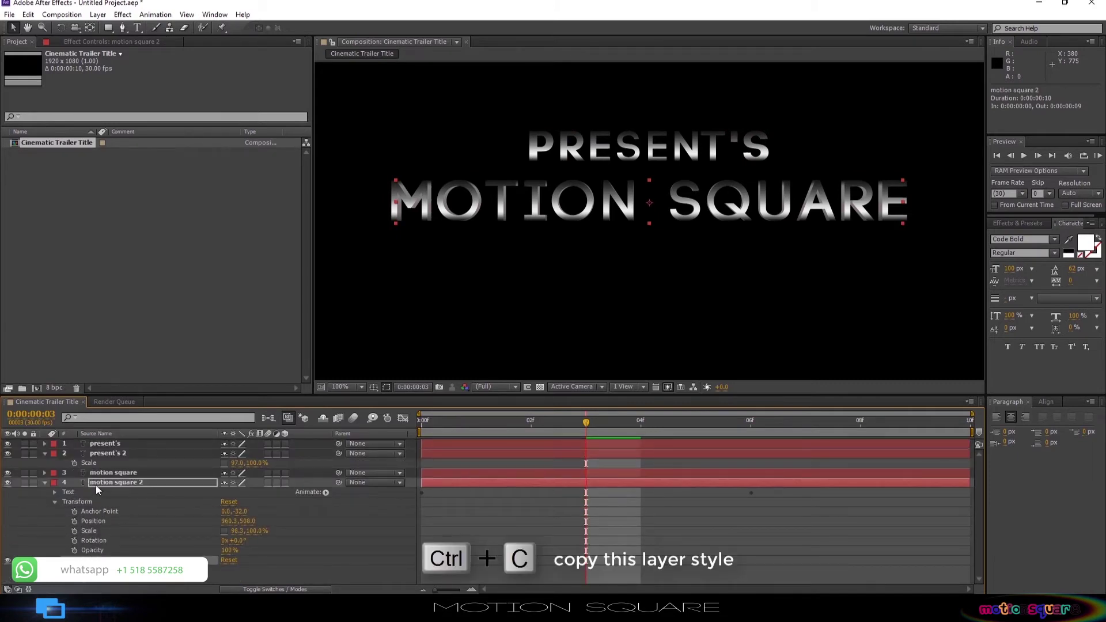
click(44, 453)
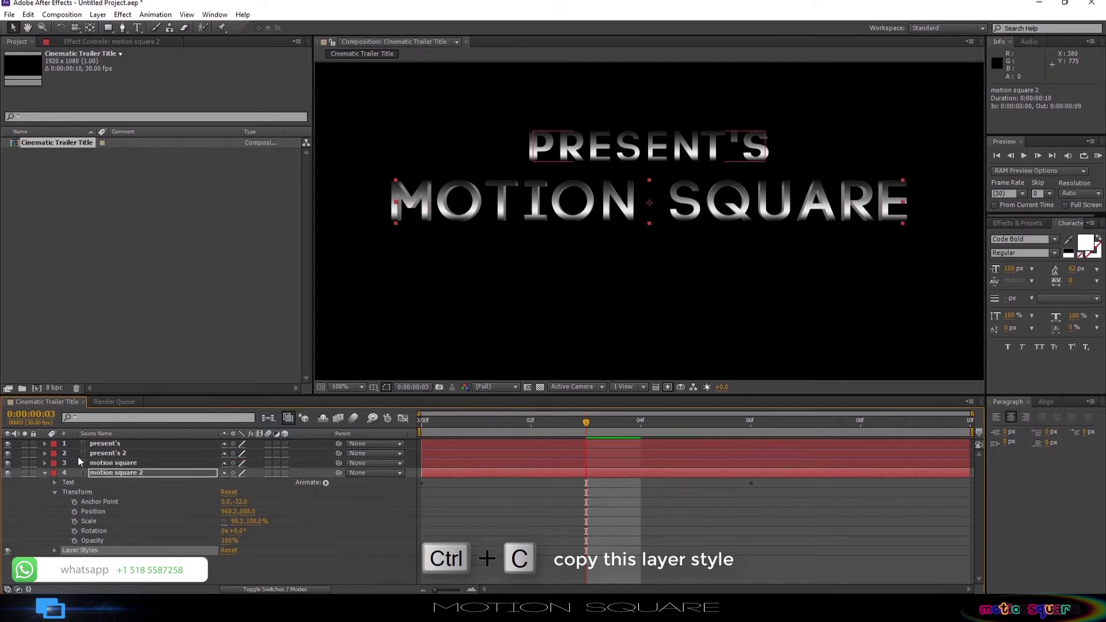
click(105, 453)
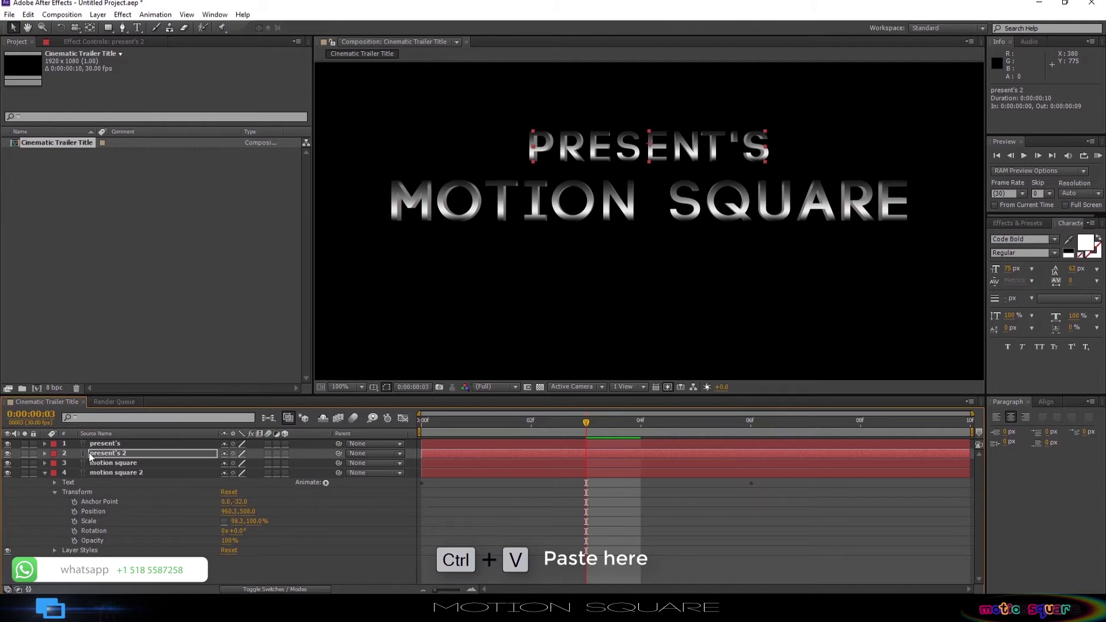
click(44, 472)
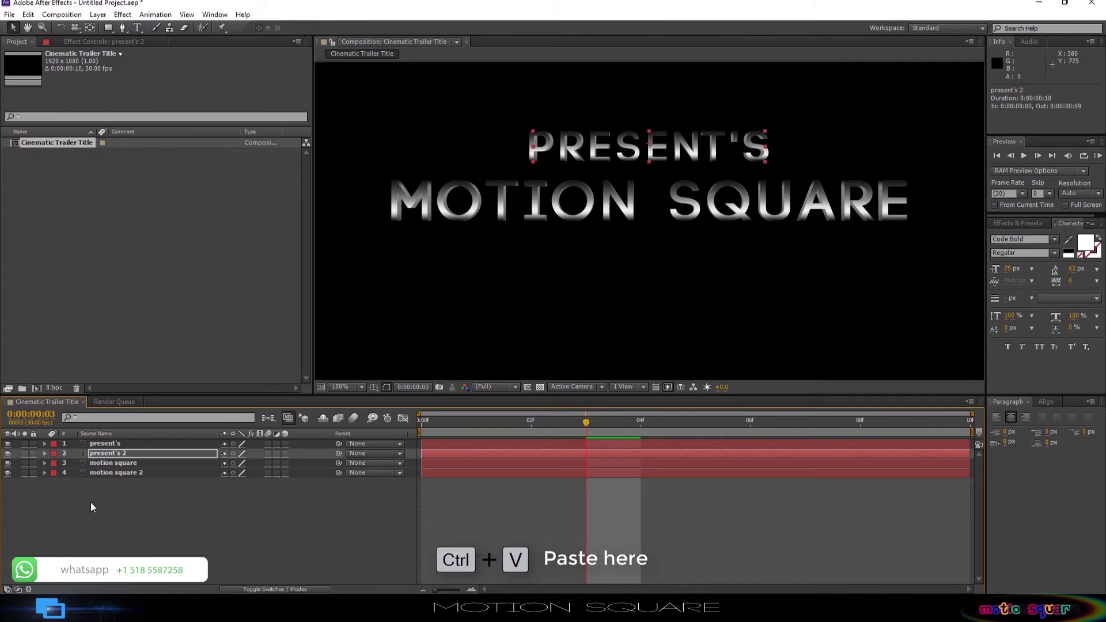
- Fit the composition in the viewer and scrub back to frame 2 of the title animation
click(337, 388)
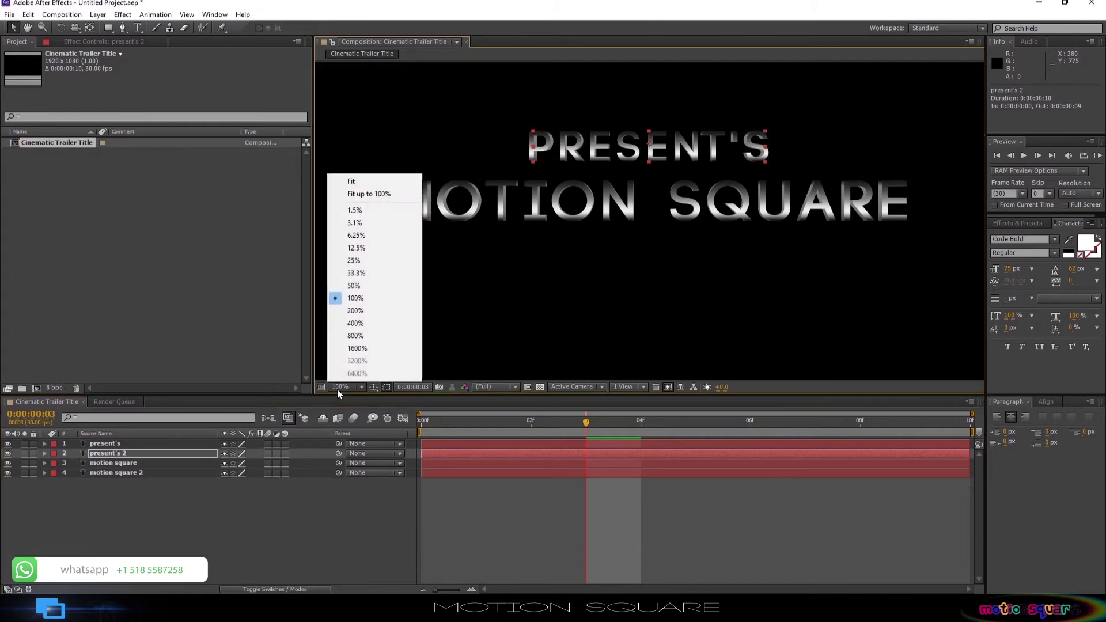
click(372, 197)
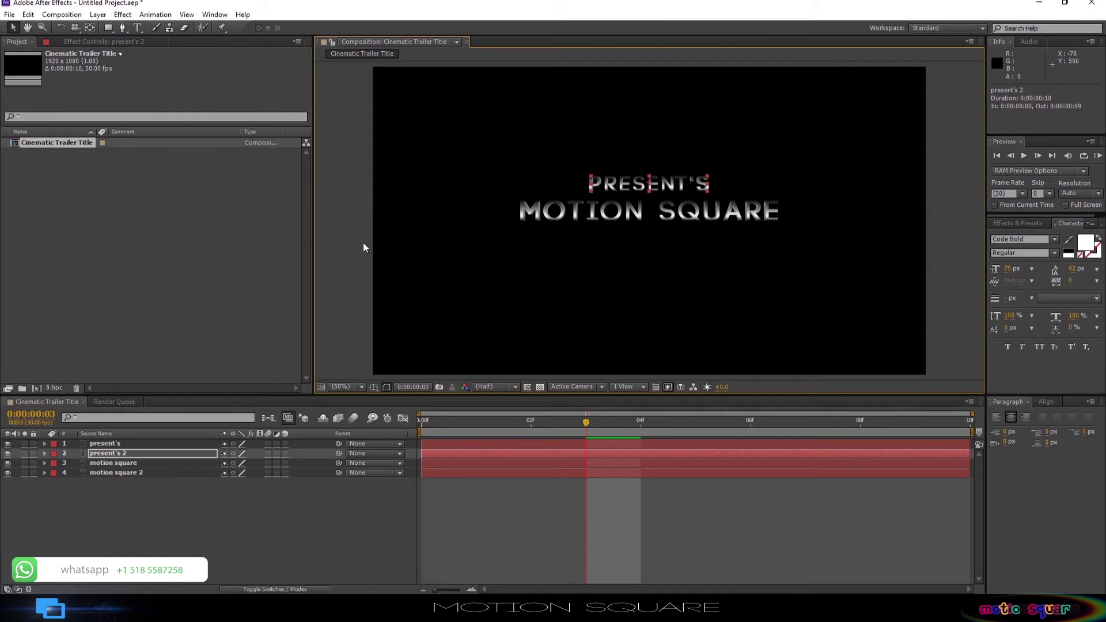
click(334, 506)
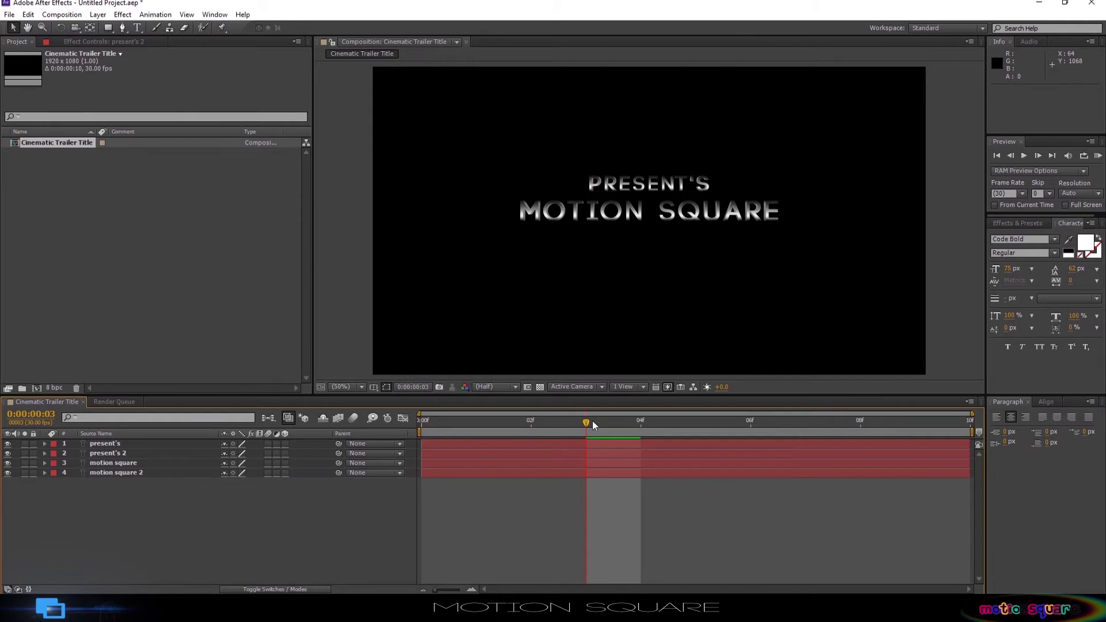
drag(585, 424, 842, 413)
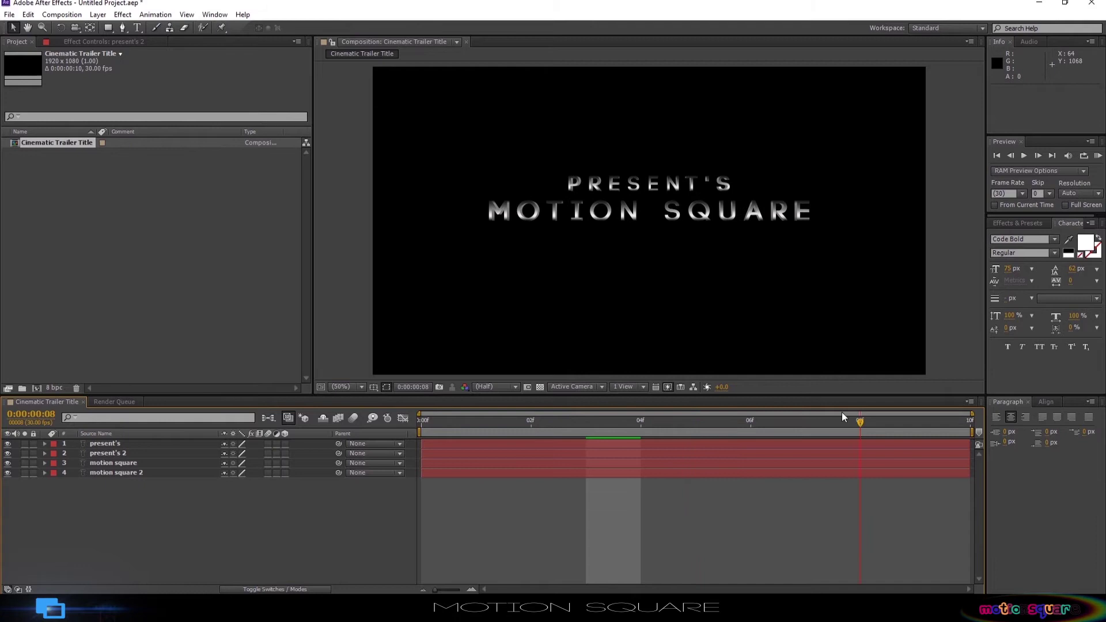
drag(684, 416, 531, 422)
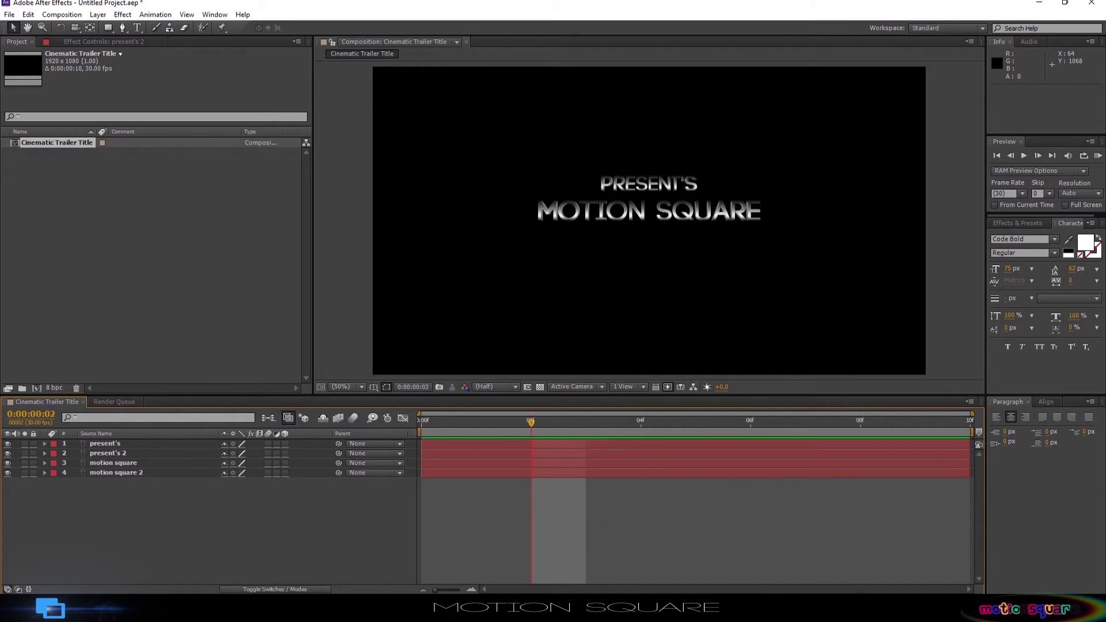
- Select all four clips in the Footage folder for import
mouse_move(152, 583)
click(185, 561)
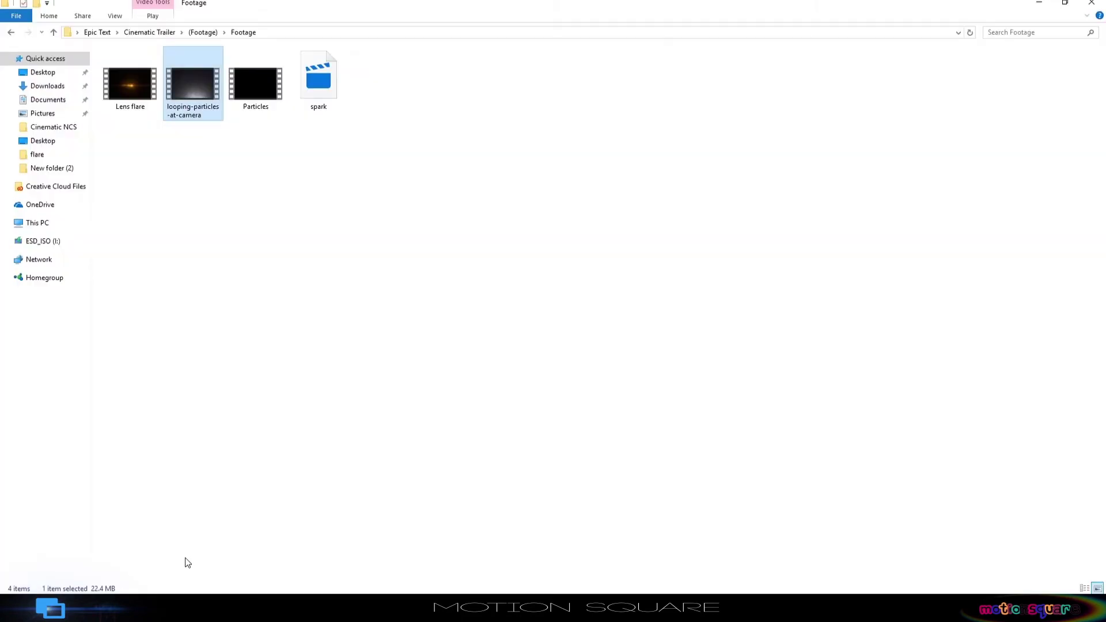
click(321, 150)
drag(379, 84, 132, 274)
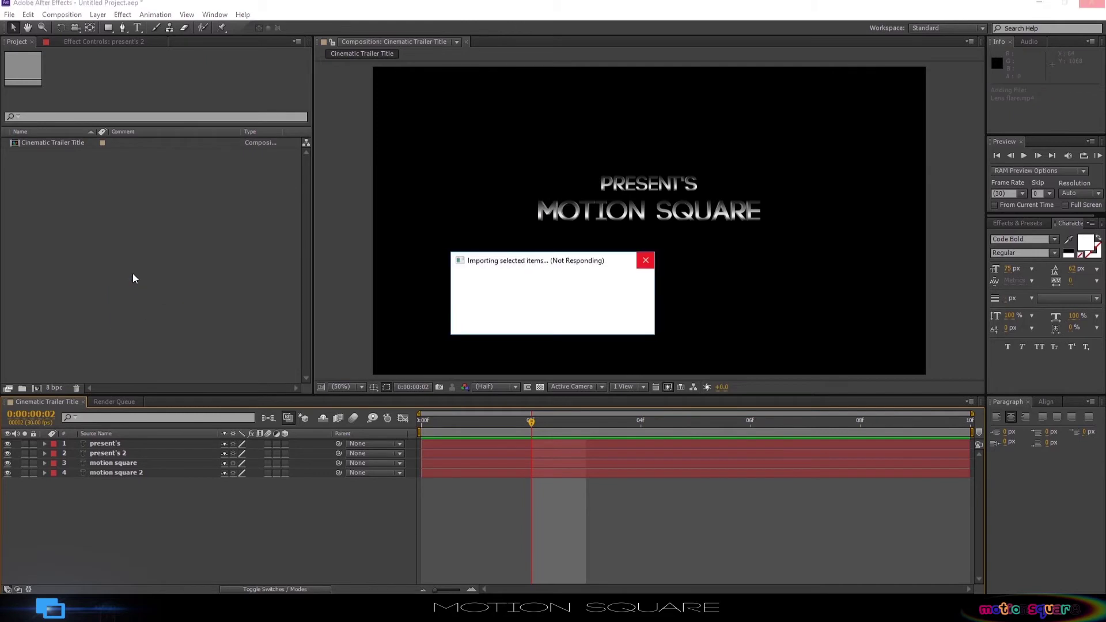
- Add Lens flare.mp4 to the timeline and nudge it slightly upward
click(49, 235)
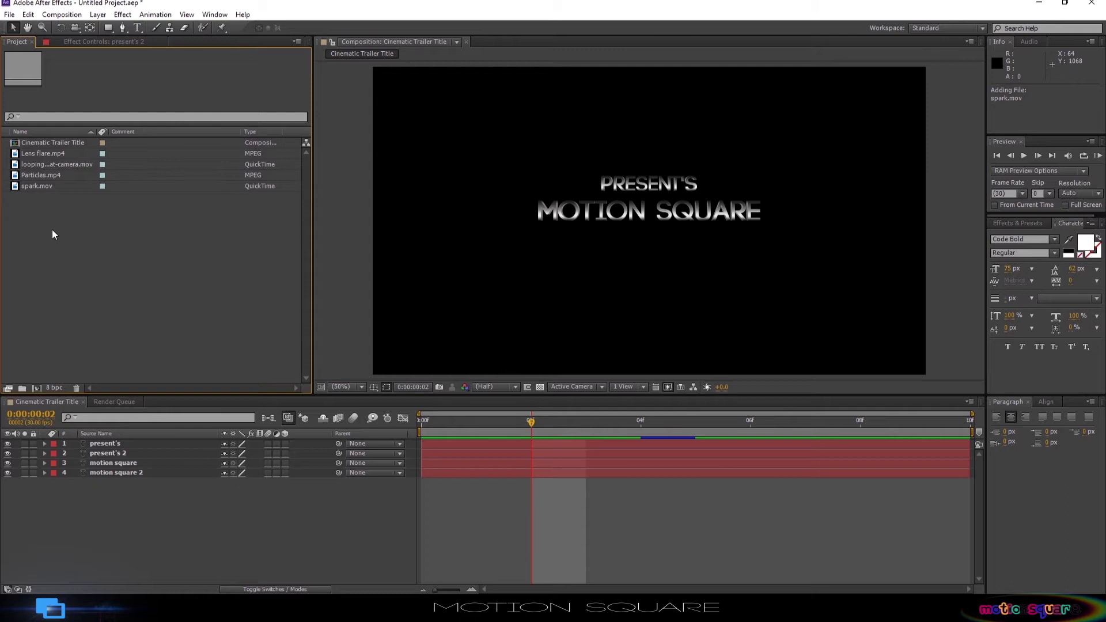
drag(37, 153, 101, 462)
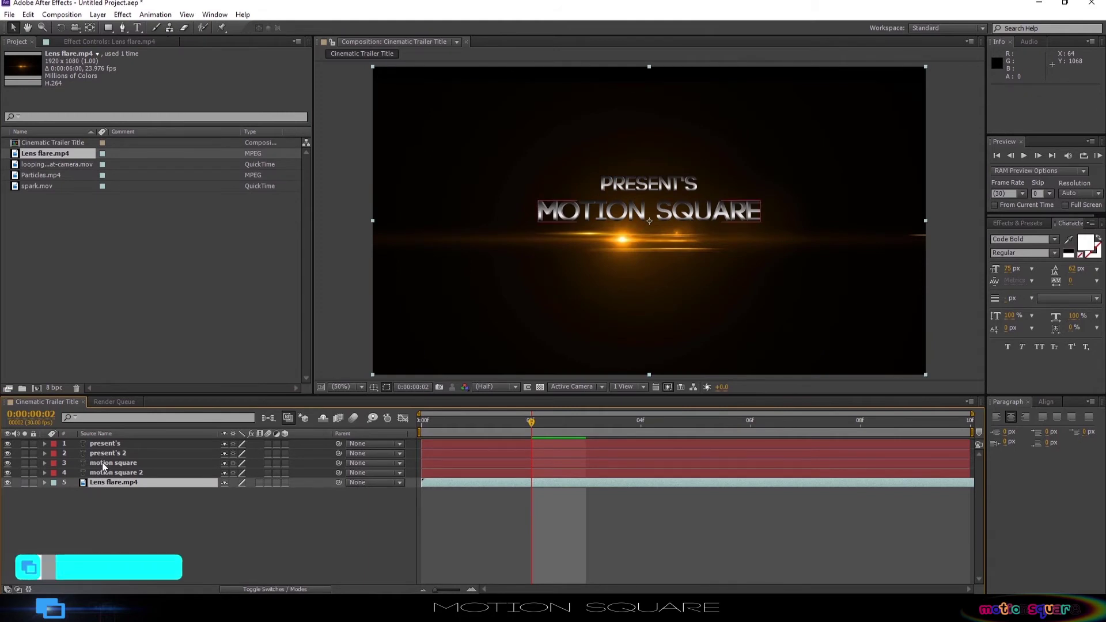
key(Up)
key(Up)
key(Up)
key(Up)
key(Up)
key(Up)
key(Up)
key(Up)
key(Up)
key(Up)
key(Up)
key(Up)
key(Up)
key(Up)
key(Up)
key(Up)
key(Up)
key(Up)
key(Up)
key(Up)
key(Up)
key(Up)
key(Up)
key(Up)
key(Up)
key(Up)
key(Up)
key(Up)
key(Up)
key(Up)
key(Up)
key(Up)
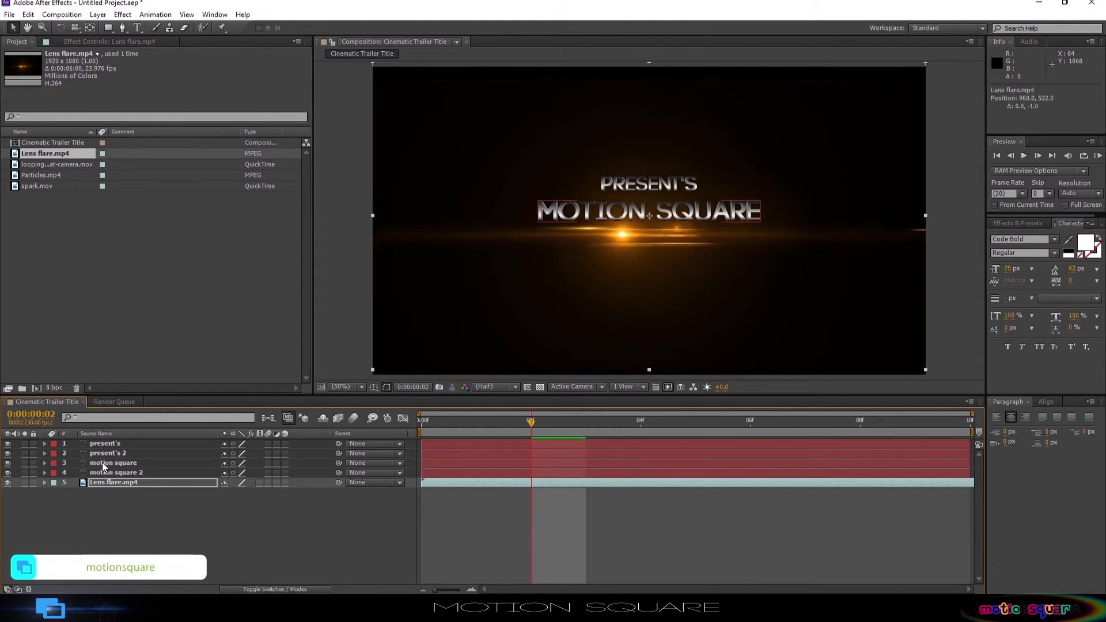
key(Up)
key(Up)
key(Up)
key(Up)
key(Up)
key(Up)
key(Up)
key(Up)
key(Up)
key(Up)
key(Up)
key(Up)
key(Up)
key(Up)
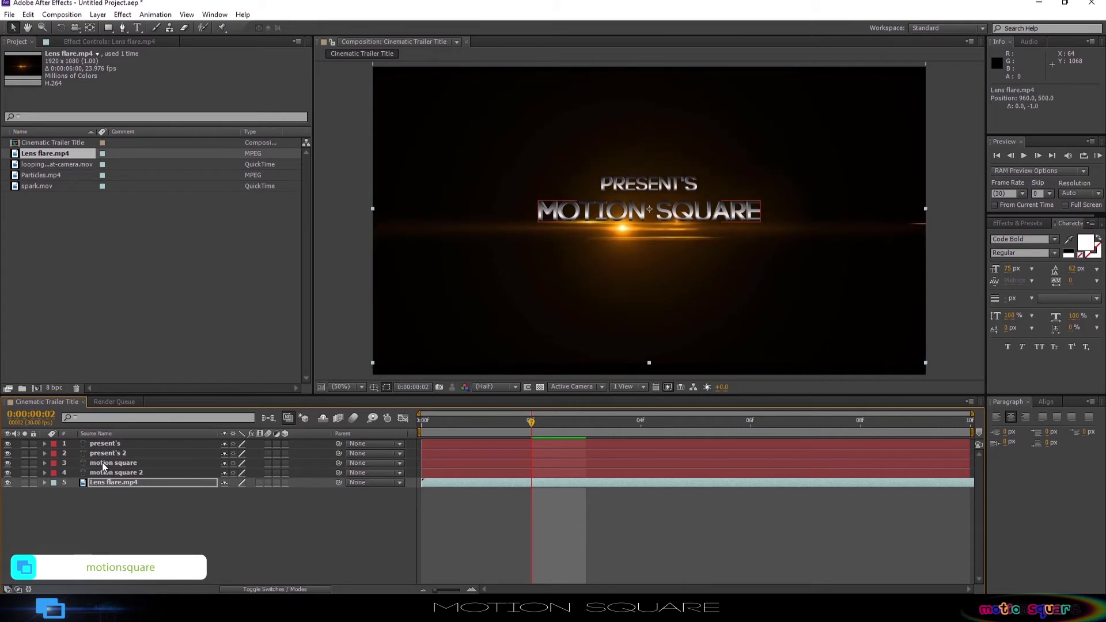
key(Up)
key(Up)
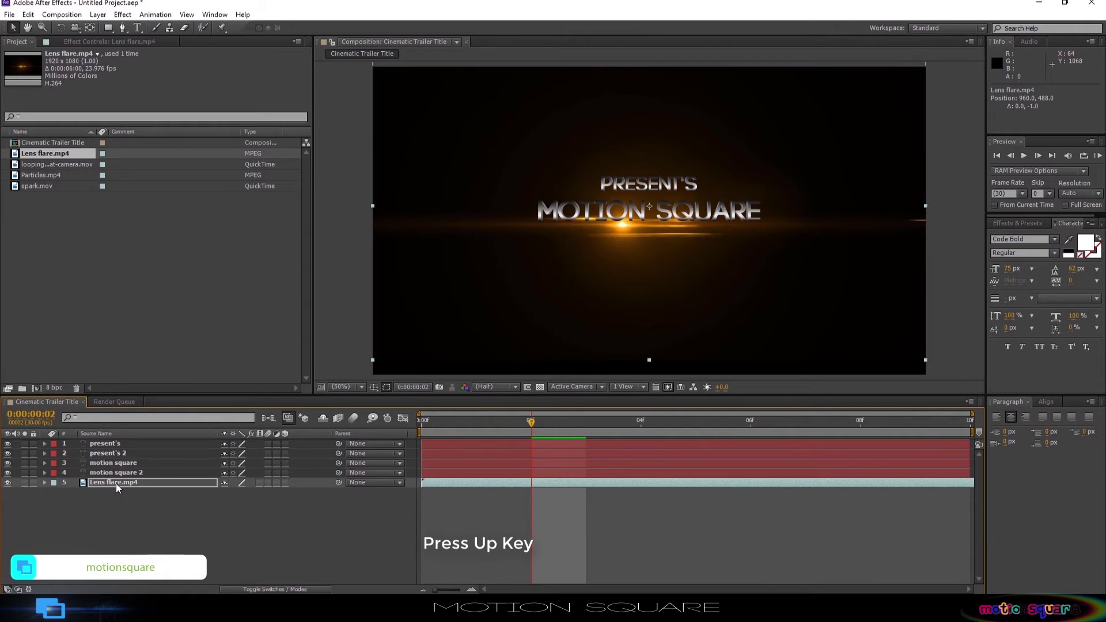
- Move the lens flare layer to the top and set its blend mode to Add
drag(116, 483, 112, 442)
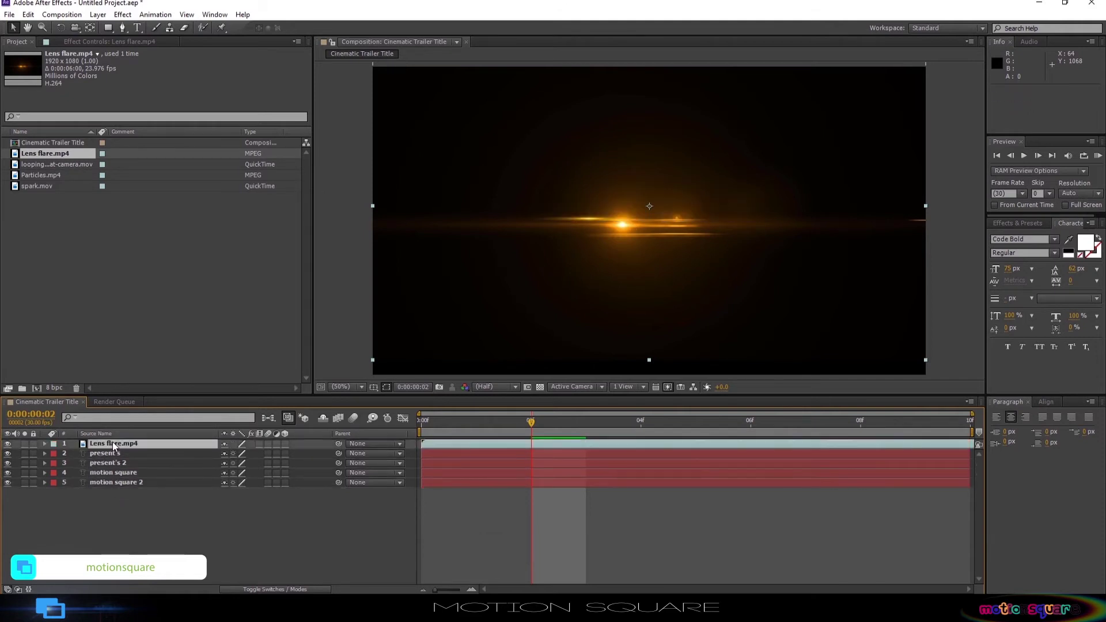
click(261, 590)
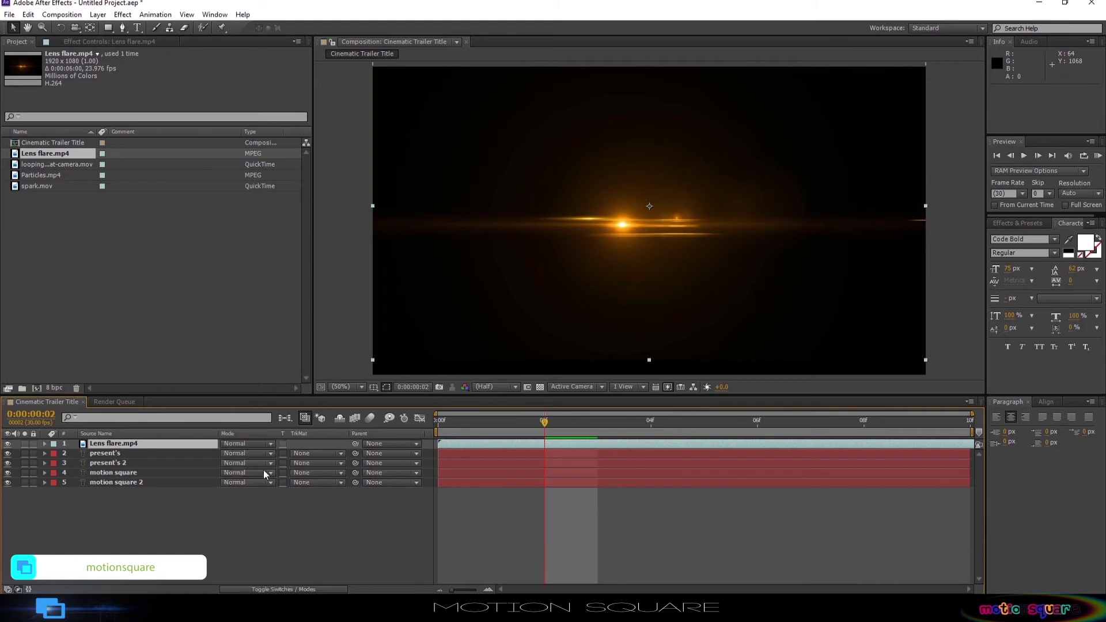
click(267, 443)
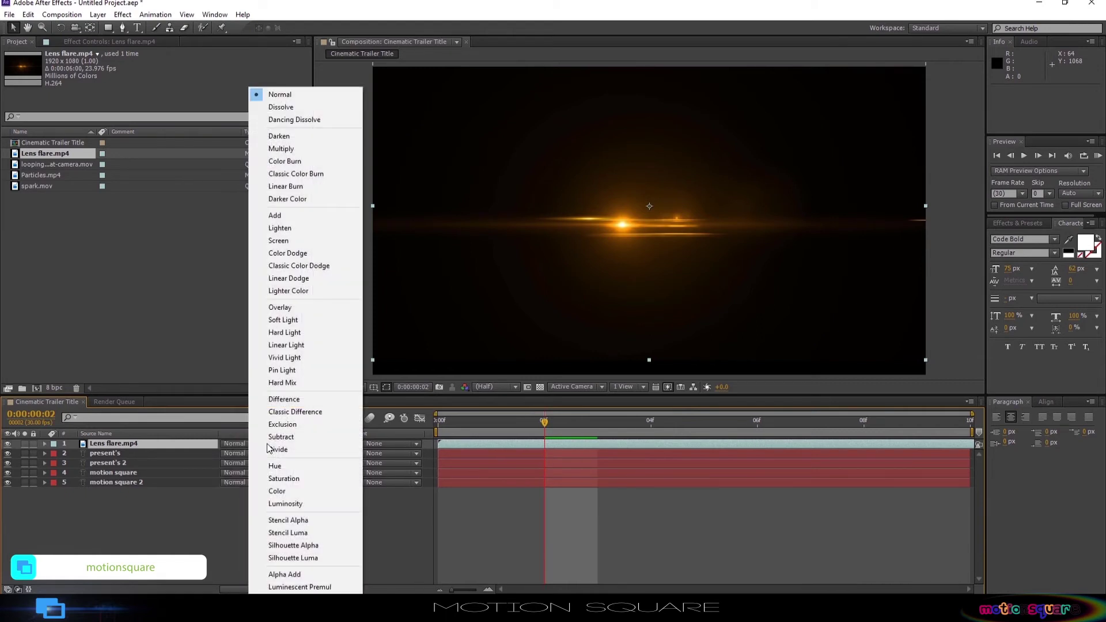
click(292, 215)
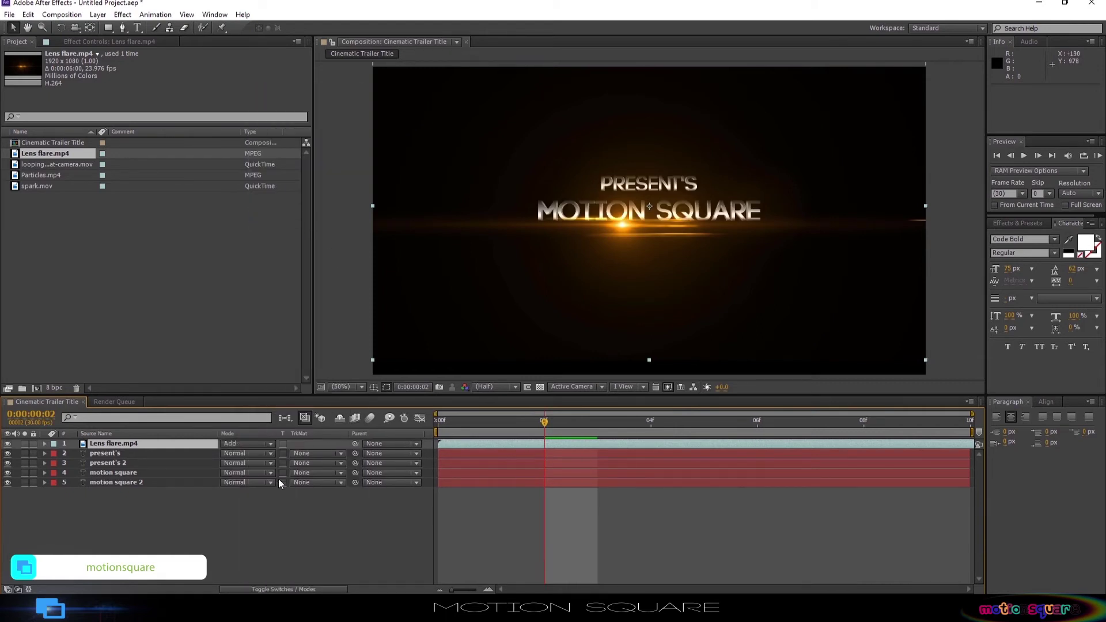
click(211, 520)
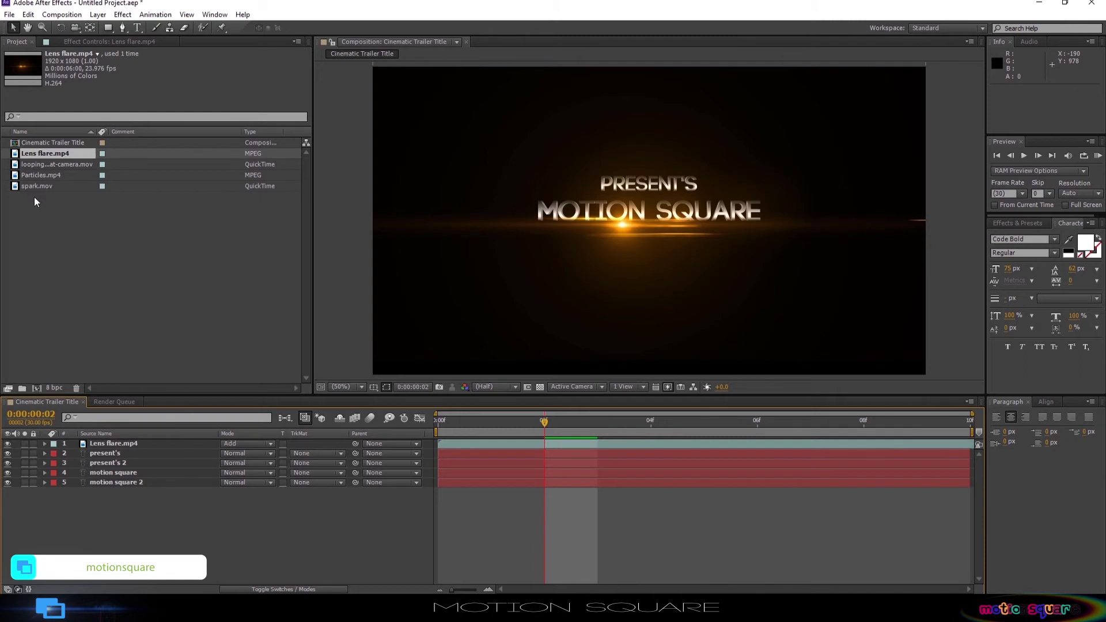
- Add looping-particles-at-camera.mov to the composition and flip it vertically
click(43, 164)
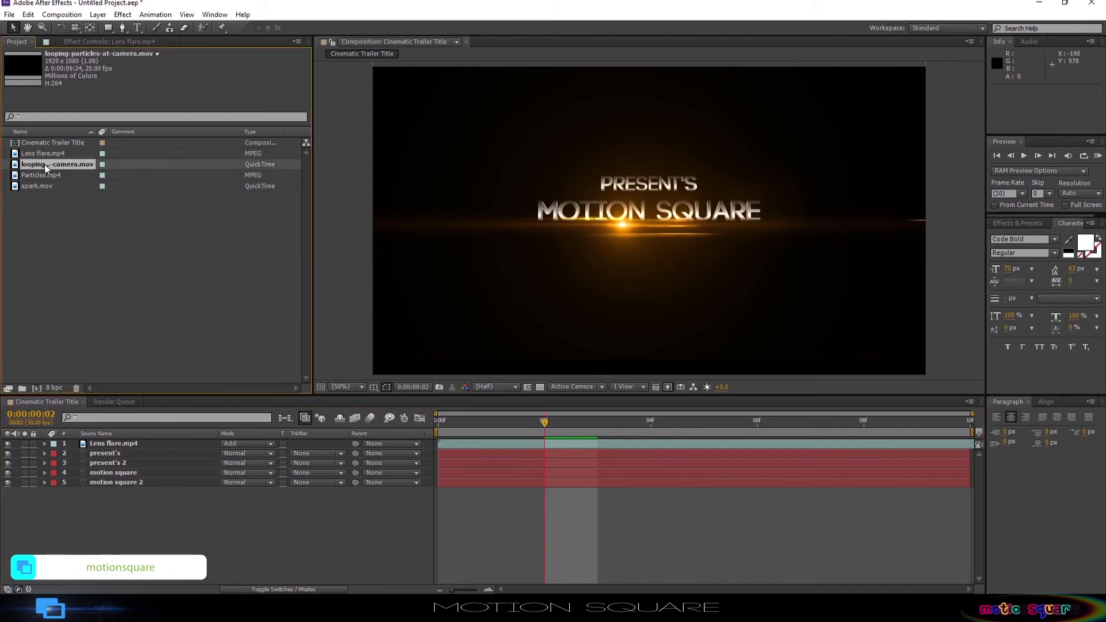
drag(46, 164, 82, 495)
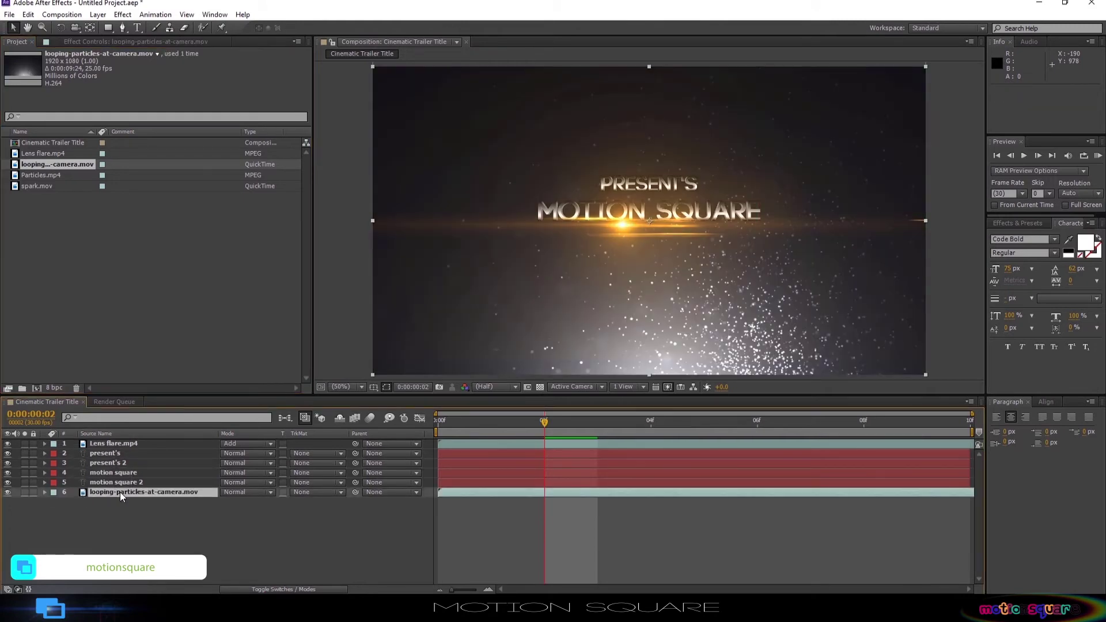
right_click(120, 492)
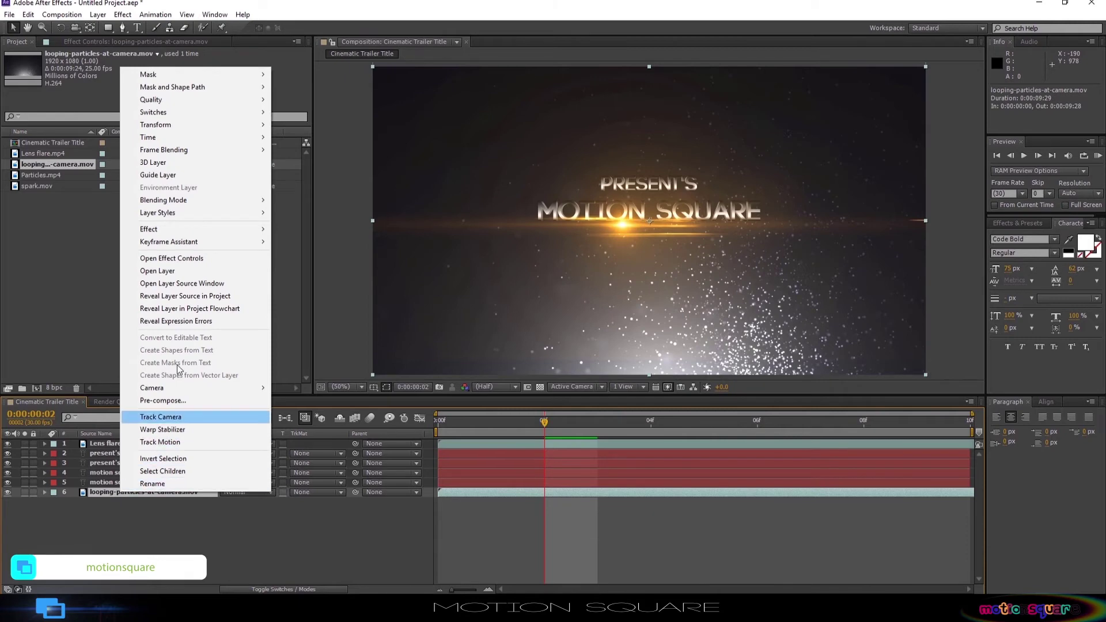
mouse_move(230, 200)
mouse_move(257, 125)
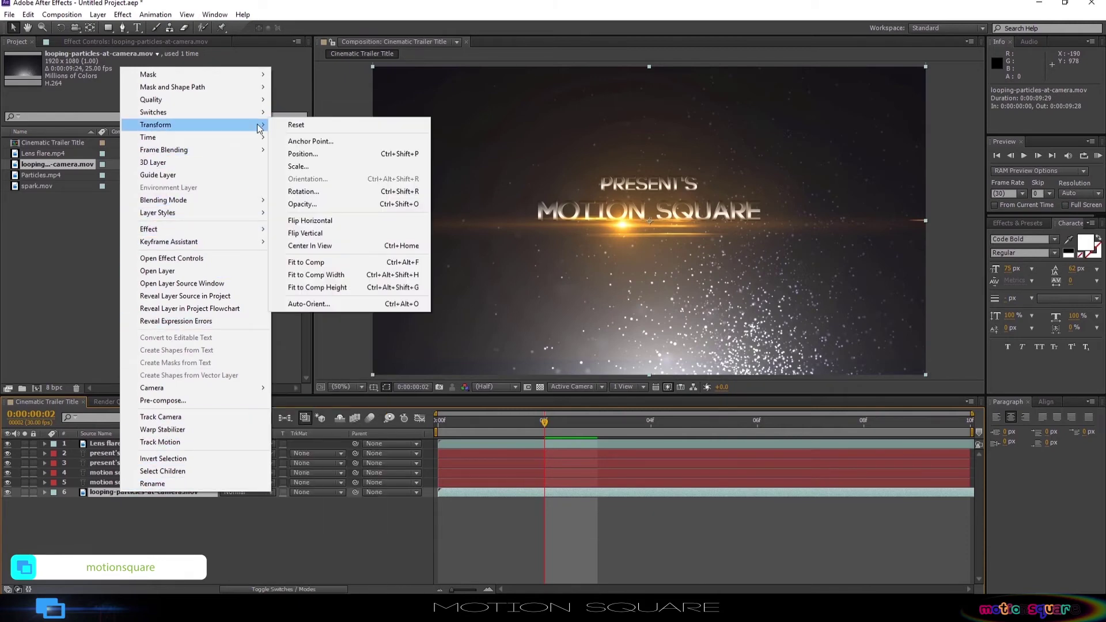
click(307, 233)
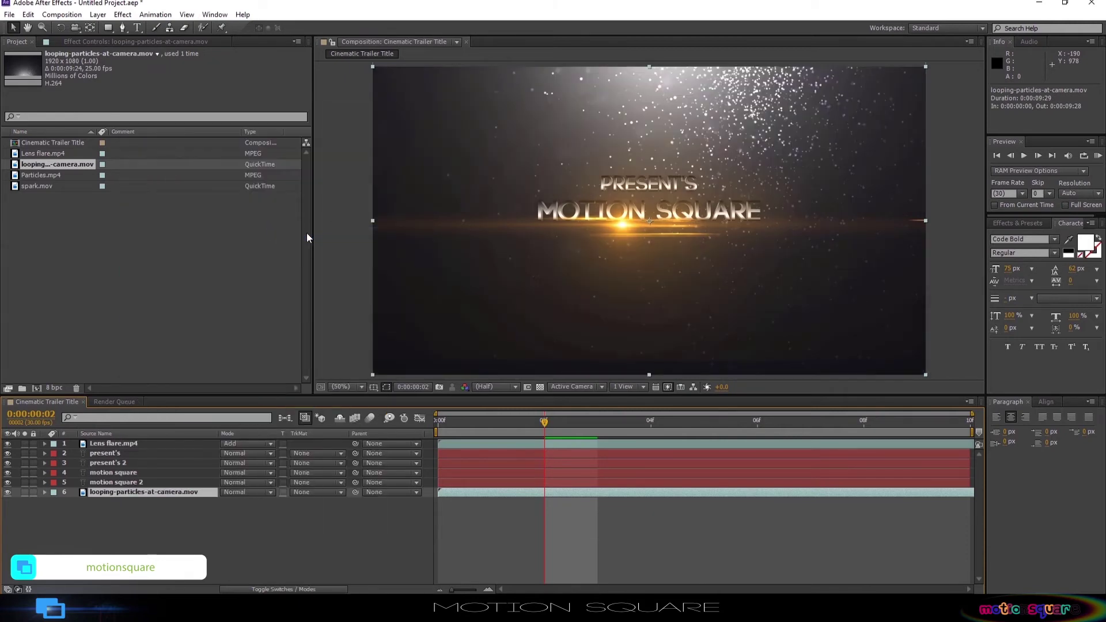
- Apply a Curves effect to the particles layer and reveal its Opacity for editing
click(122, 14)
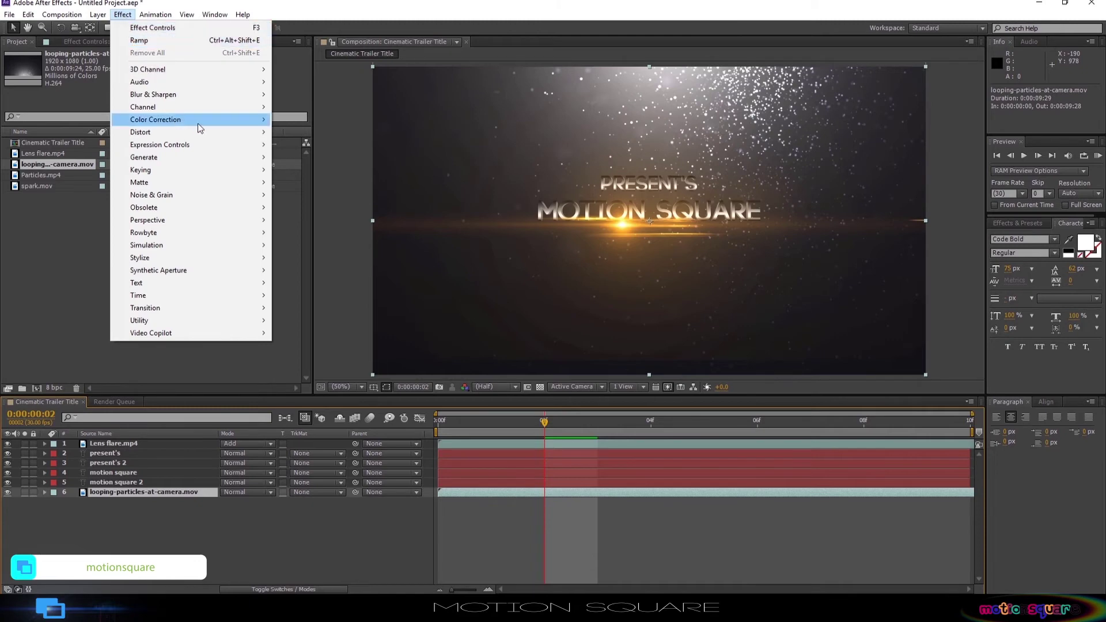
mouse_move(213, 121)
click(307, 342)
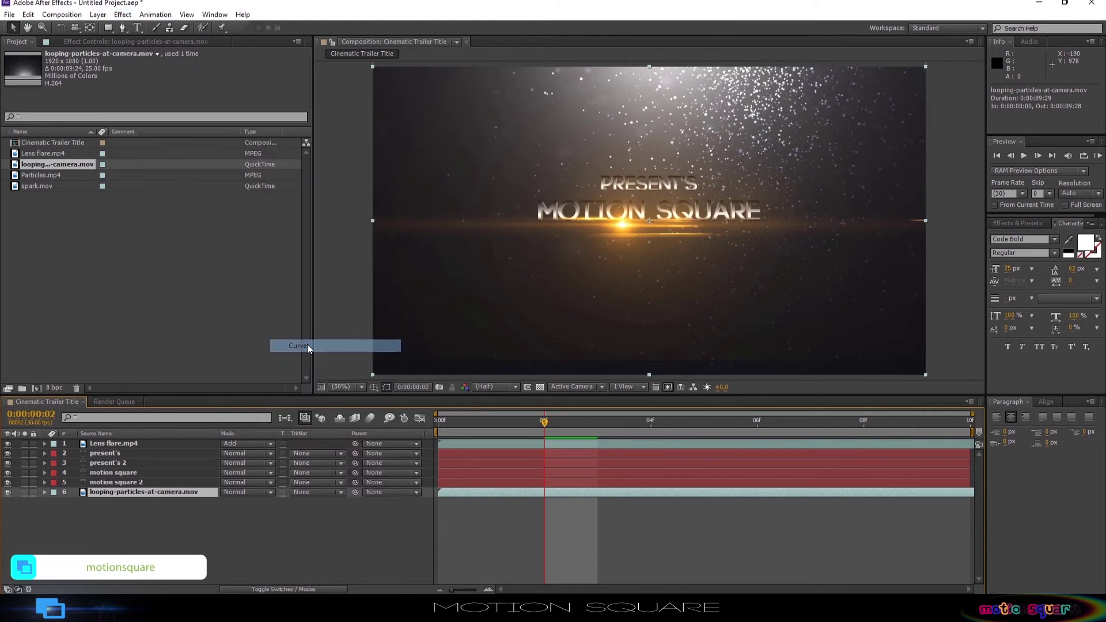
click(138, 490)
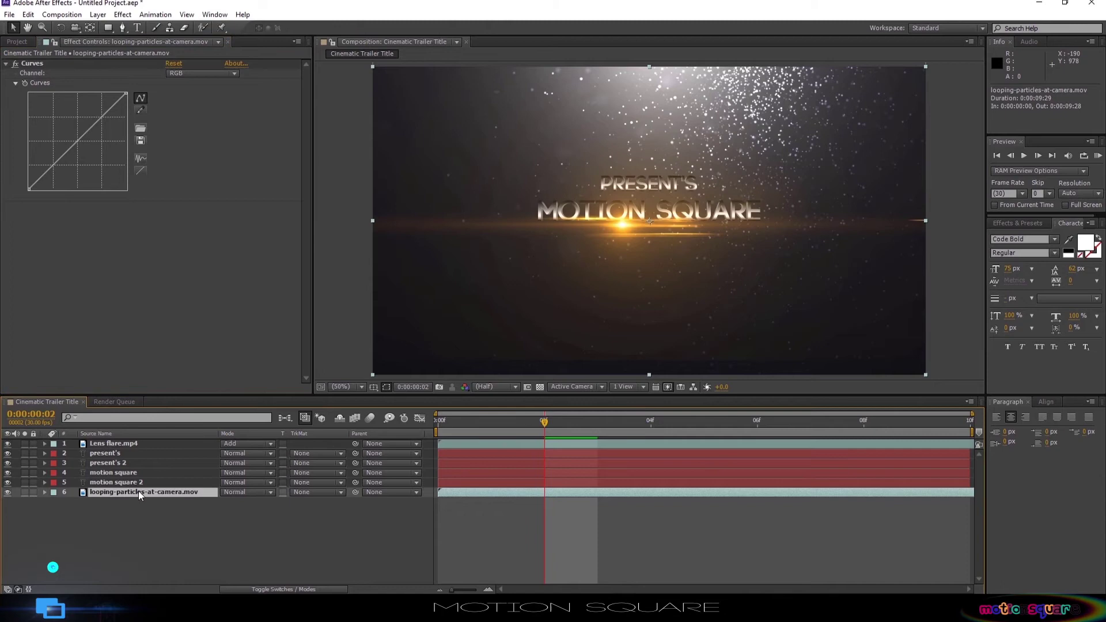
key(t)
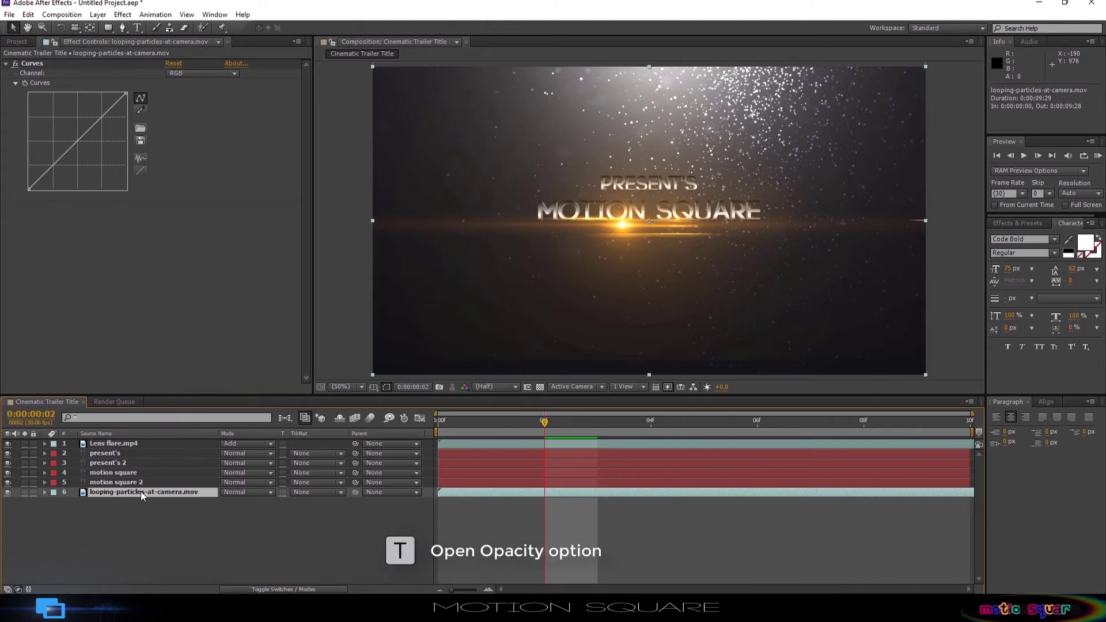
click(228, 501)
- Set the particles' opacity to 30% and bend the RGB curve into an S-shape
text(30)
click(189, 527)
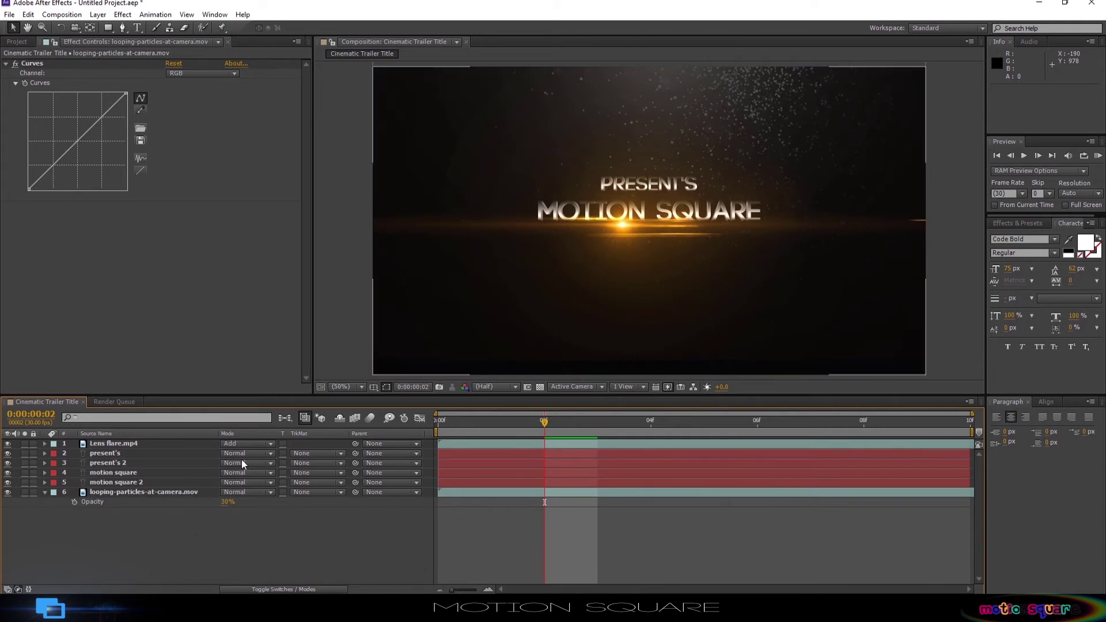
drag(101, 120, 94, 113)
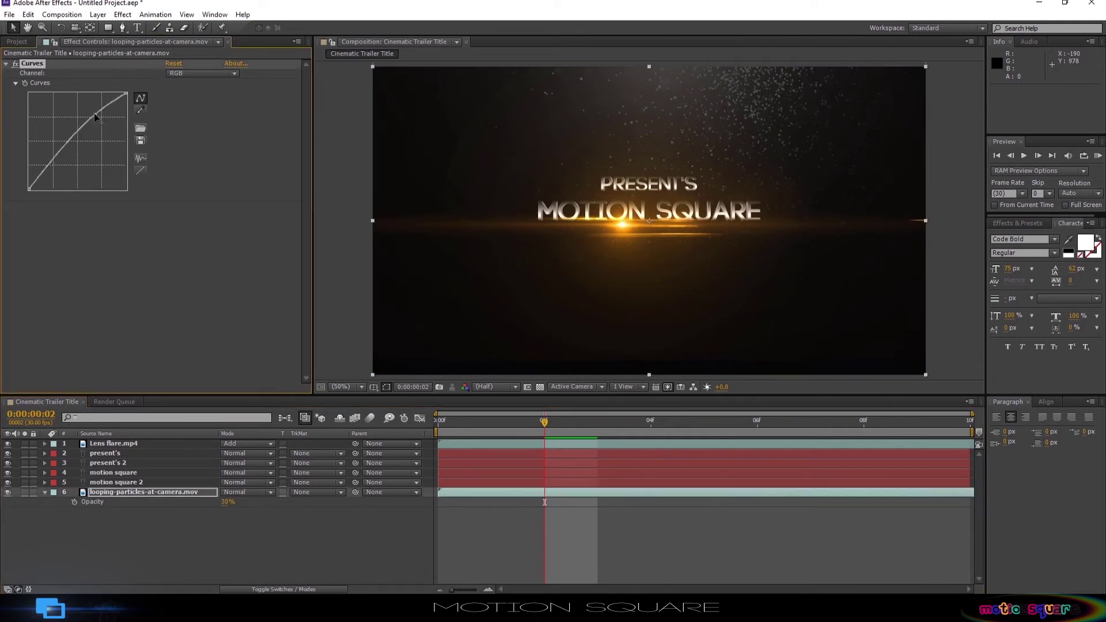
drag(55, 156, 61, 163)
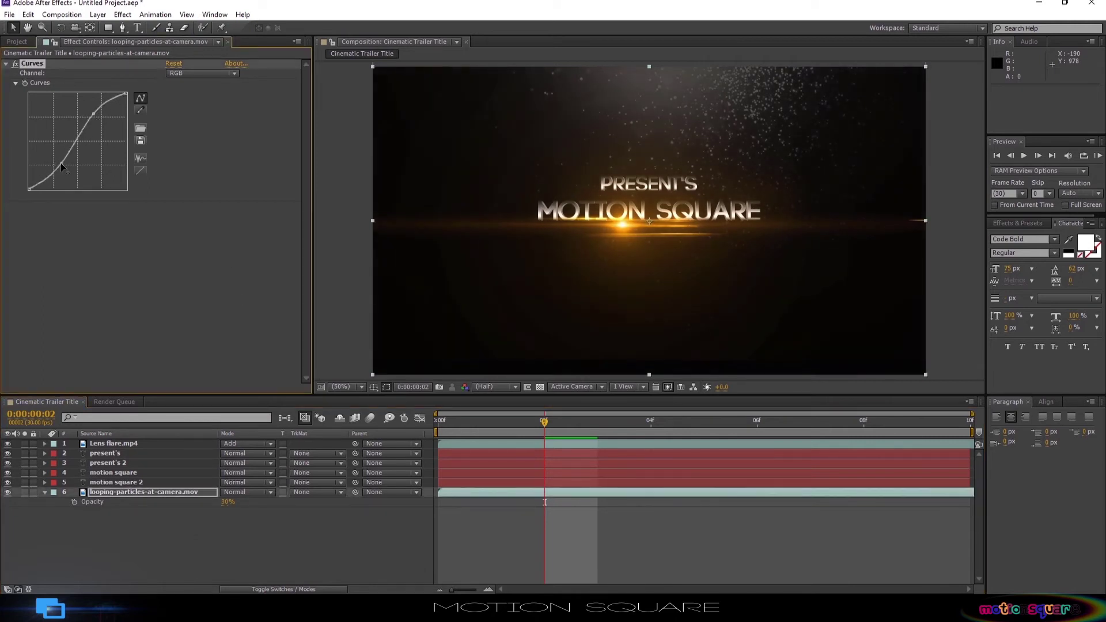
- Switch Curves to the Red channel and lift the red curve for a warm tint
click(229, 73)
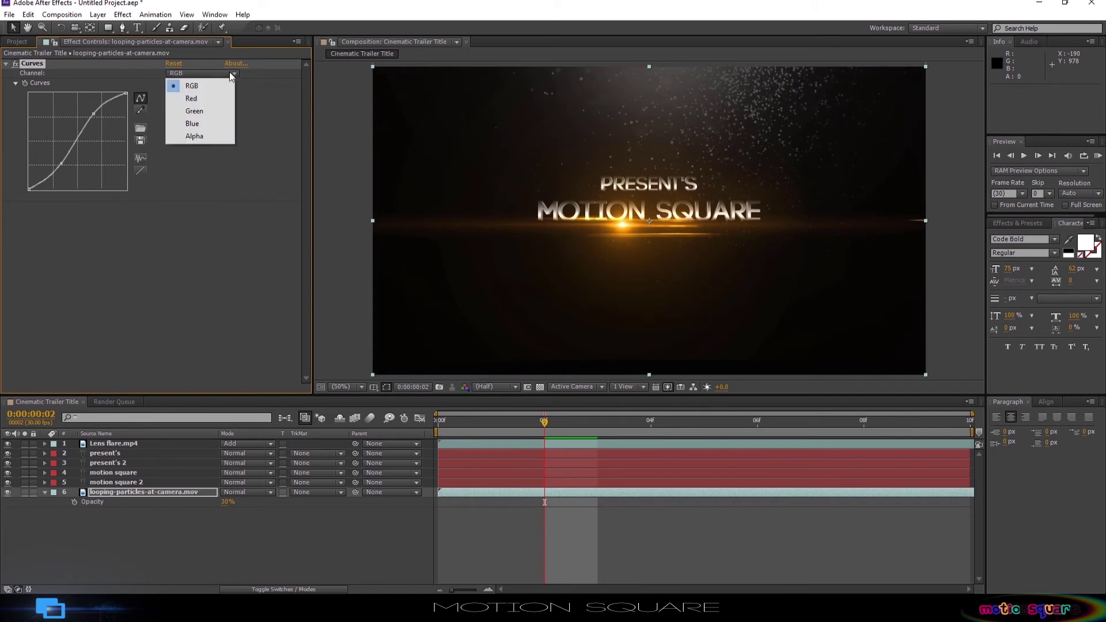
click(209, 101)
drag(102, 119, 62, 149)
drag(91, 114, 83, 101)
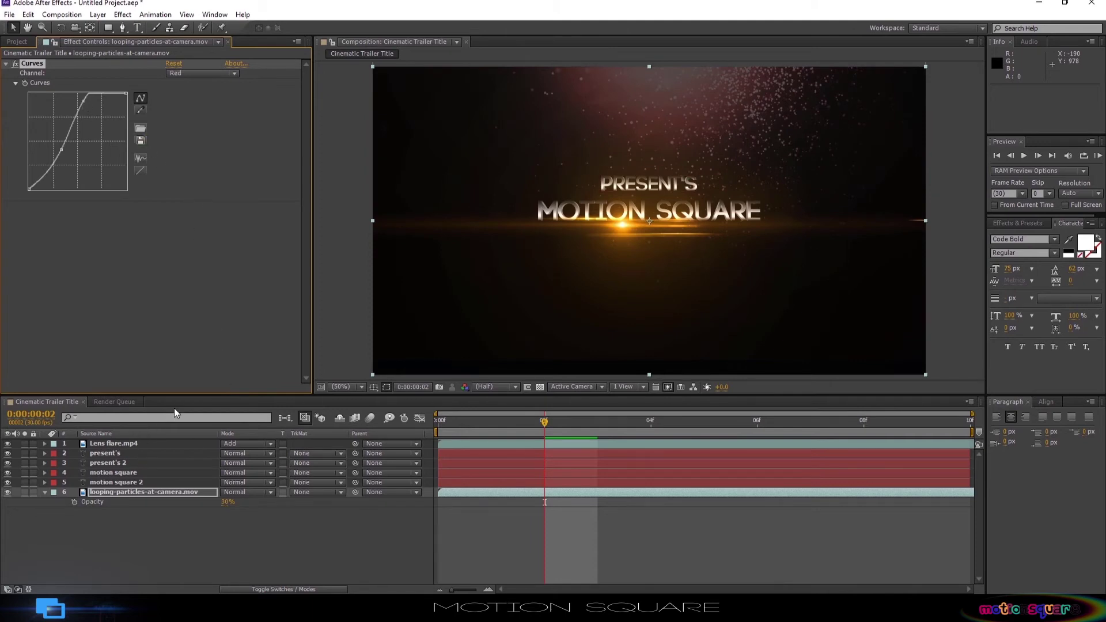
- Preview the start of the animation up to frame 4
click(226, 523)
drag(514, 423, 545, 417)
click(626, 419)
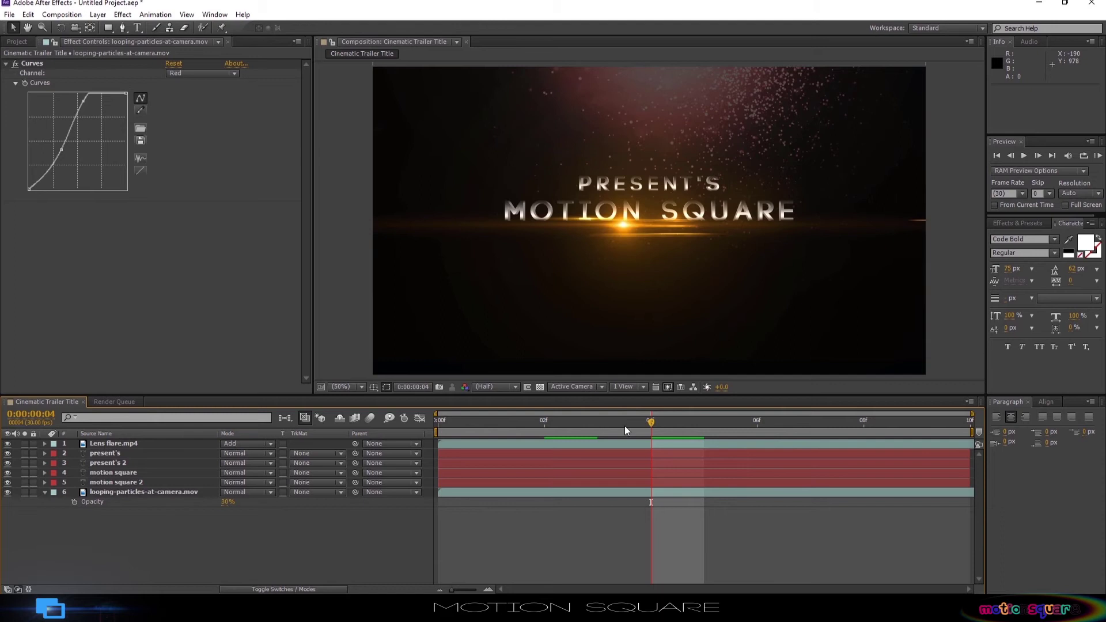
click(17, 41)
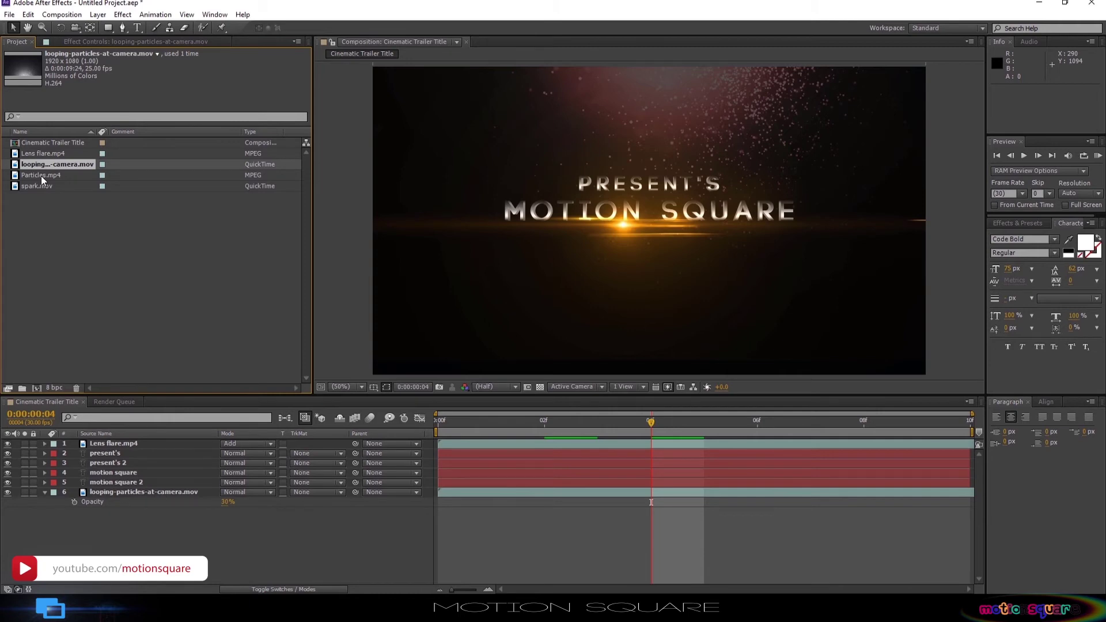
- Add Particles.mp4 under the lens flare, blend it with Add, and show the switch columns
drag(41, 176, 102, 447)
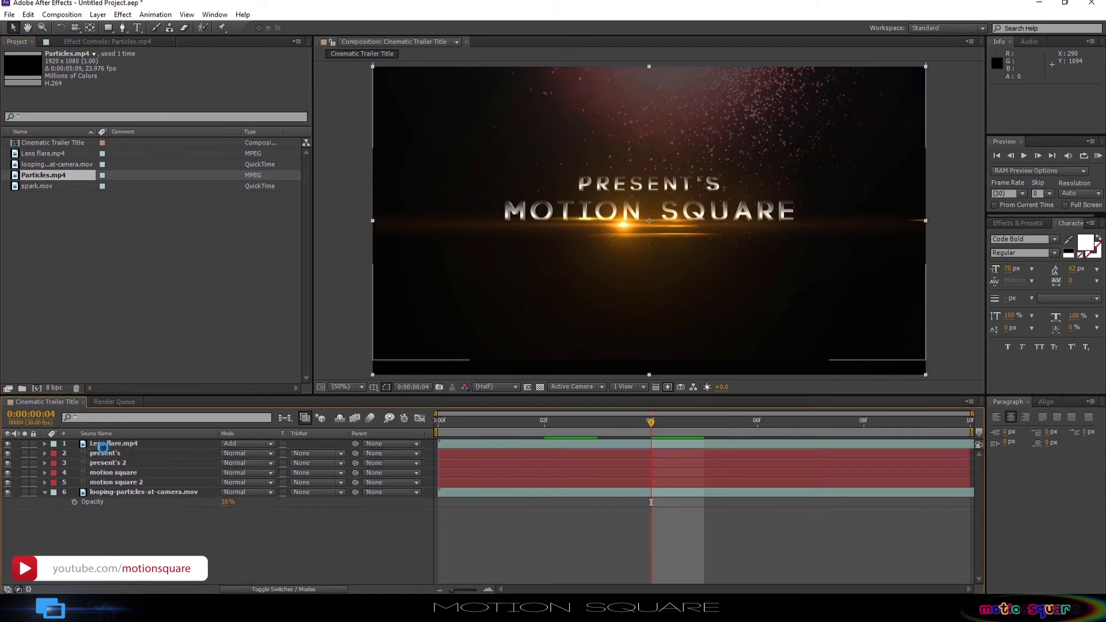
click(266, 456)
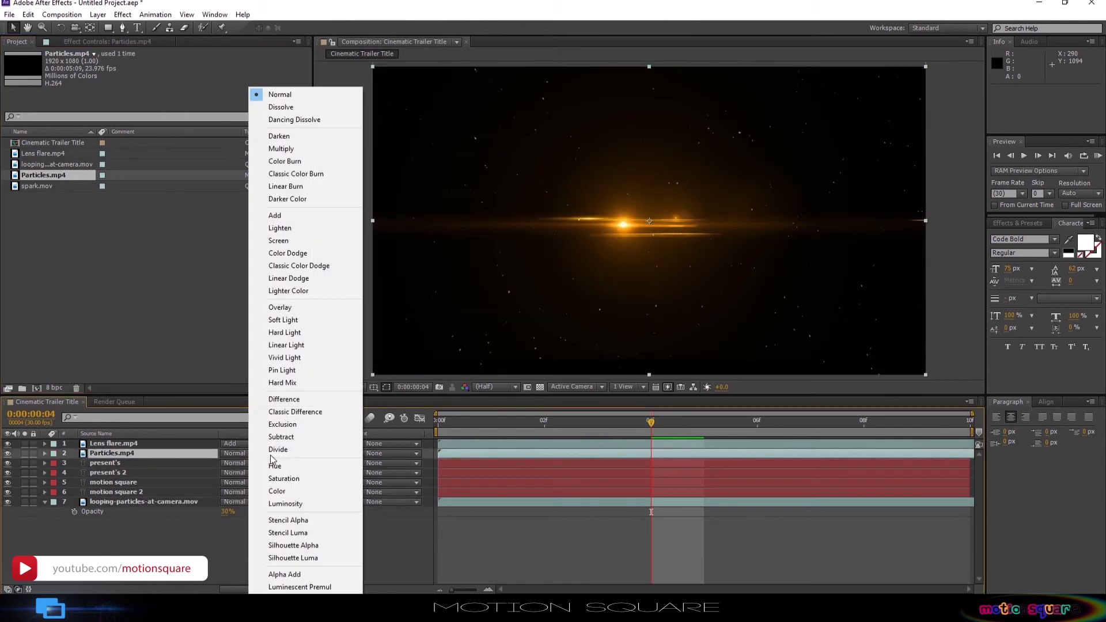
click(288, 217)
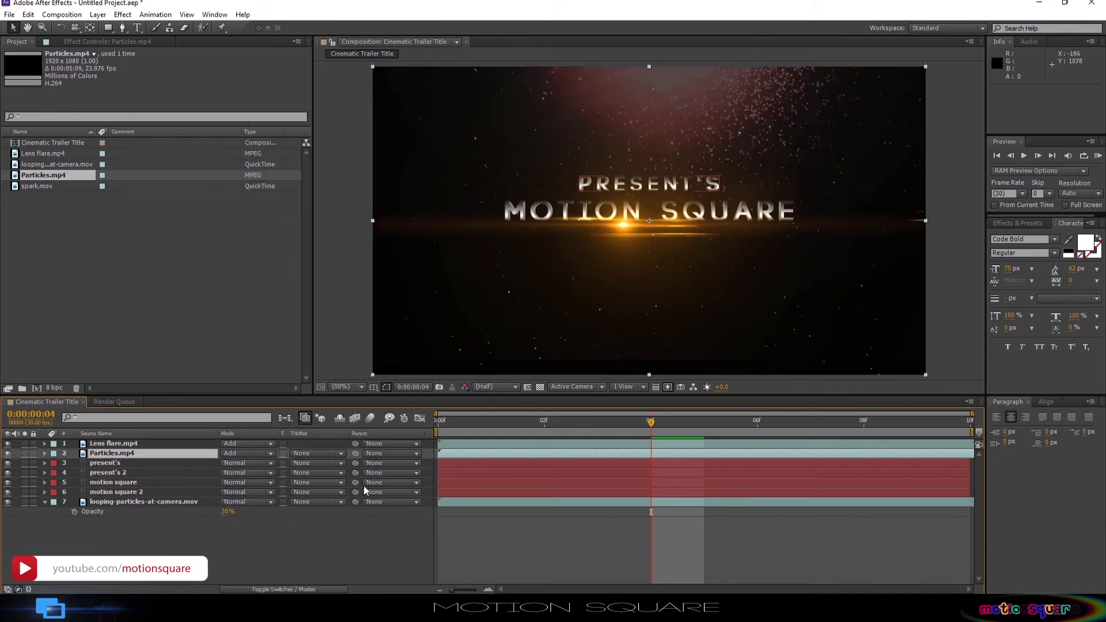
key(F4)
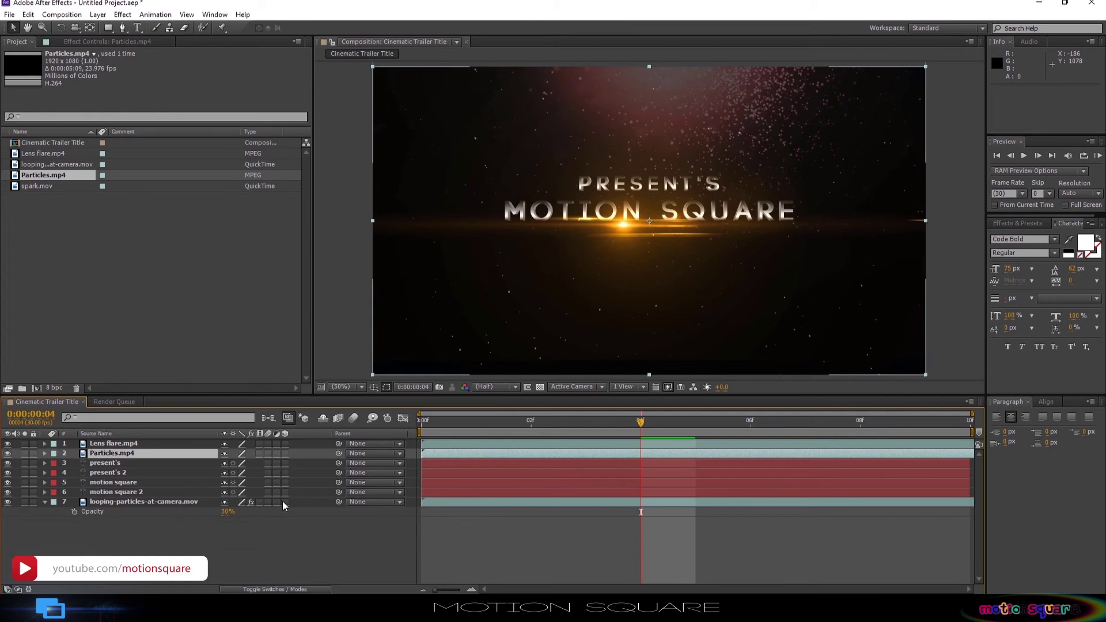
- Turn on the 3D switch for layers 1–7 and enable composition motion blur
drag(284, 501, 283, 445)
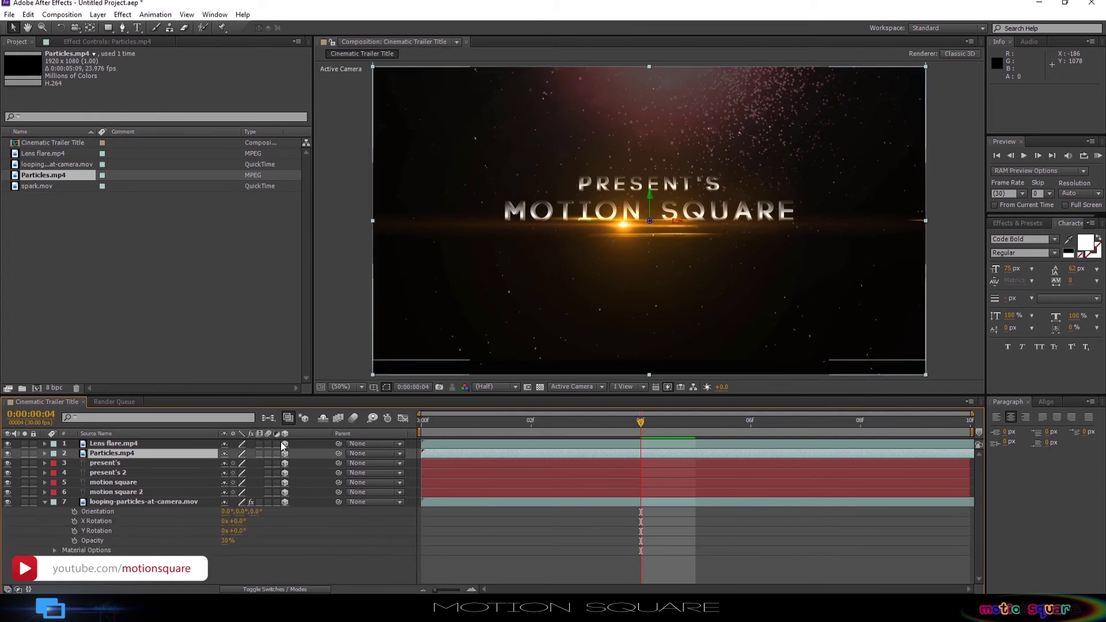
click(45, 502)
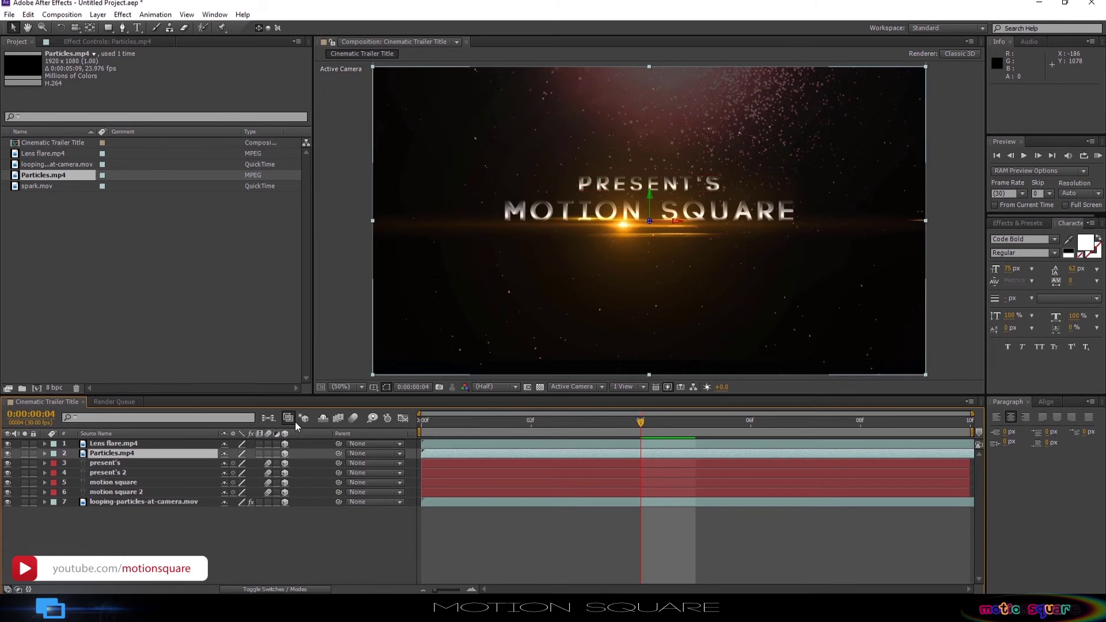
click(353, 422)
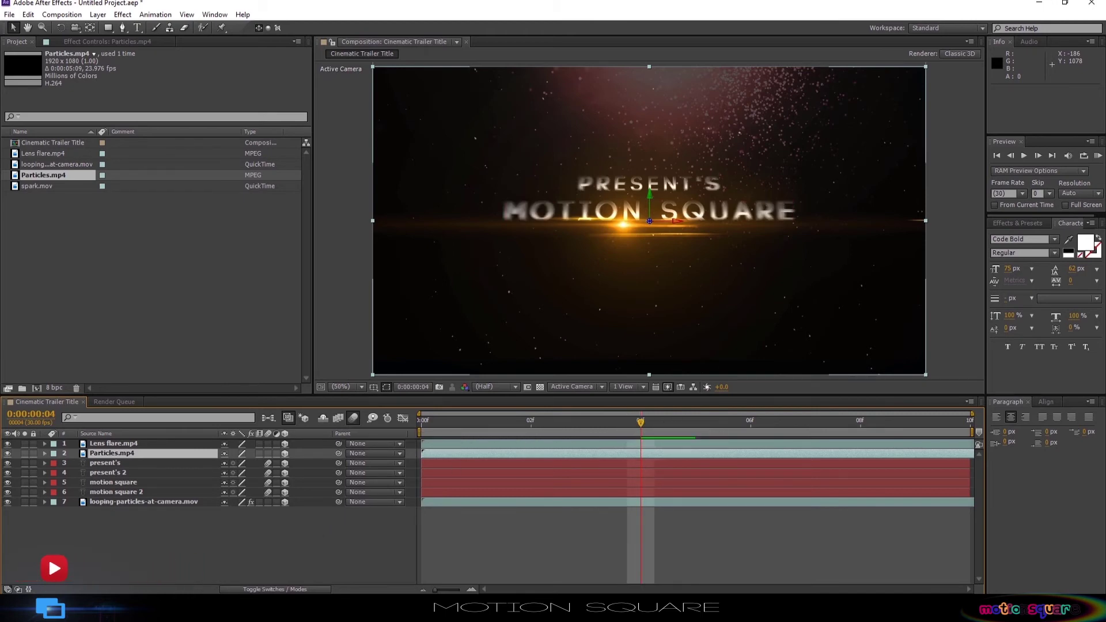
click(1081, 520)
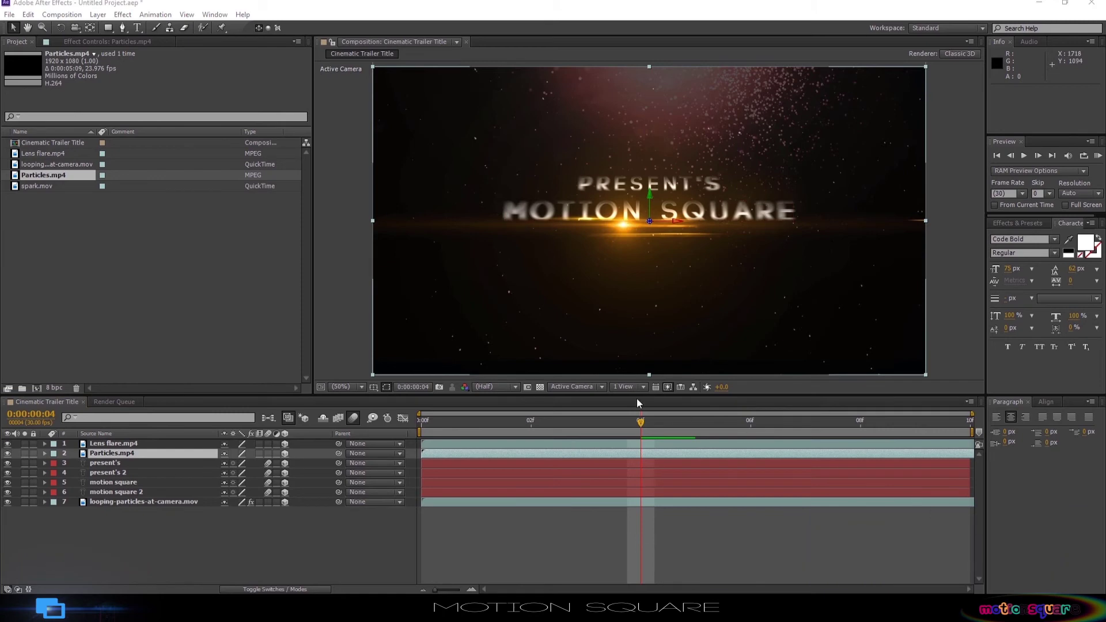
- Add spark.mov as the third layer and preview the sparks across frames 1–5
drag(32, 185, 93, 458)
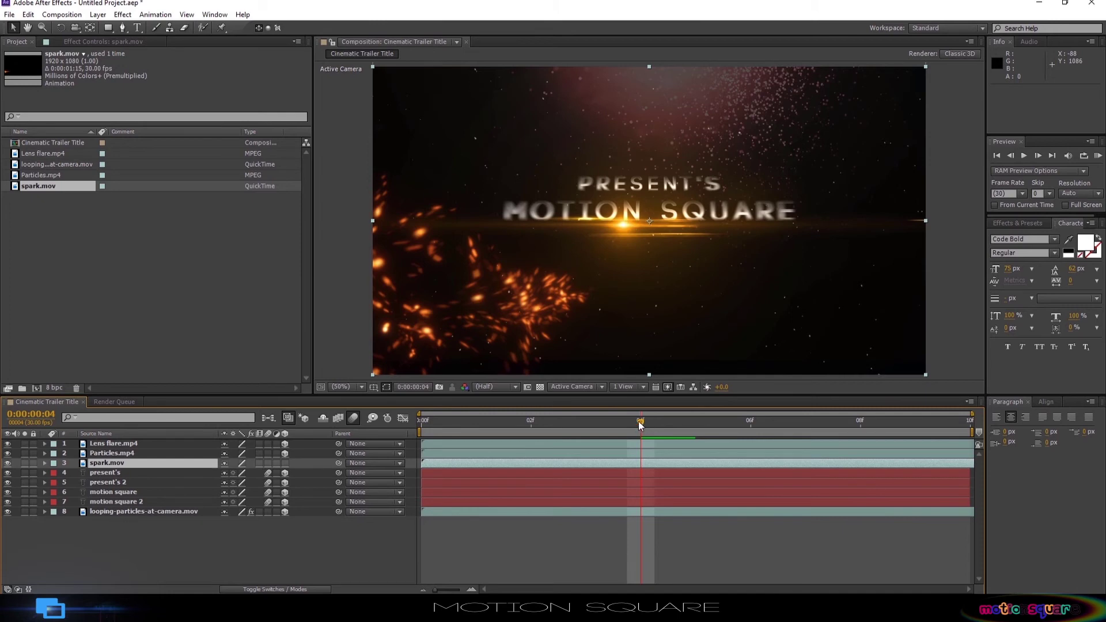
drag(641, 422, 461, 424)
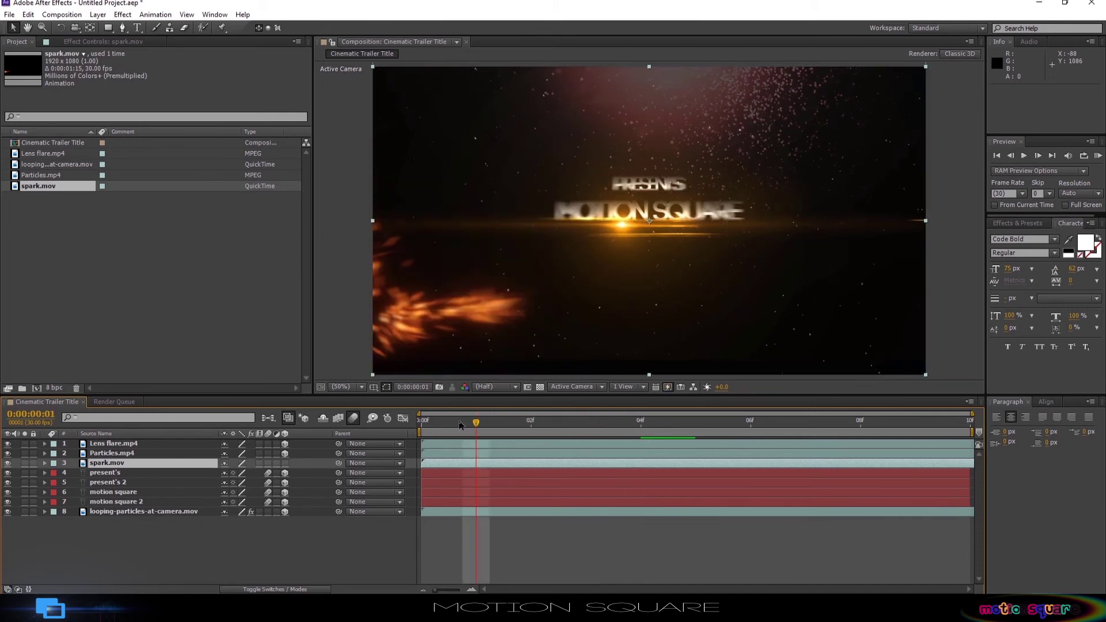
click(544, 423)
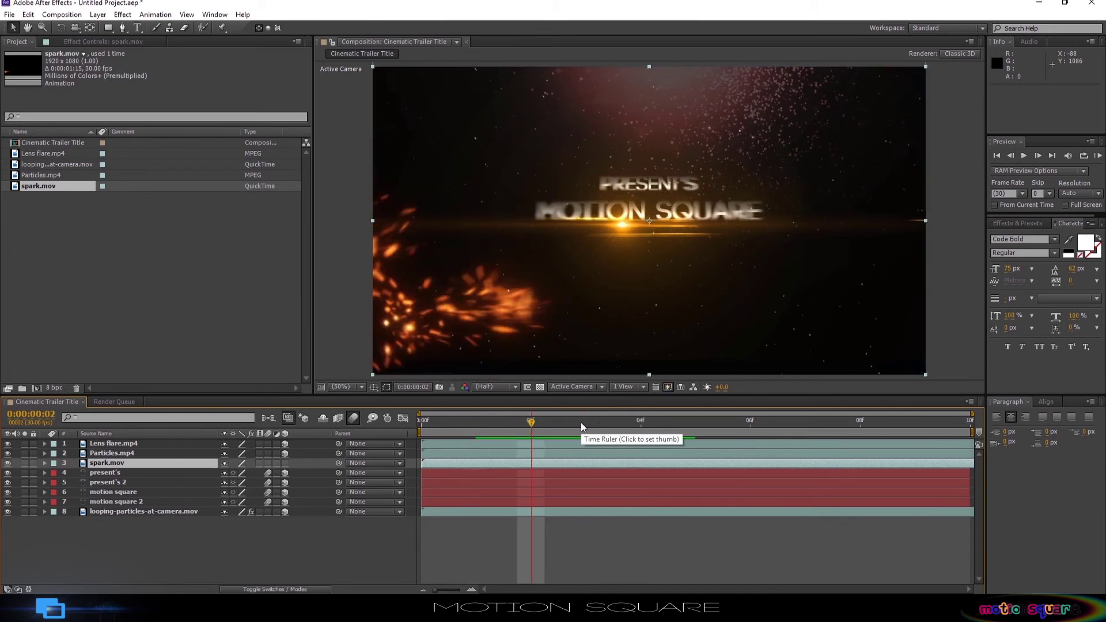
click(587, 423)
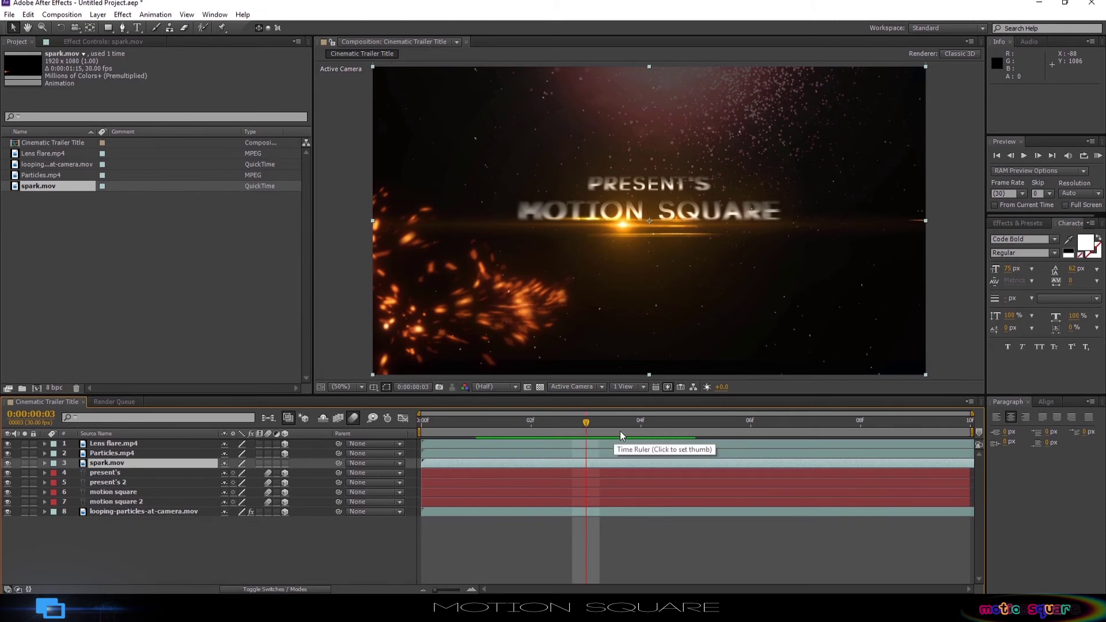
click(639, 426)
click(668, 423)
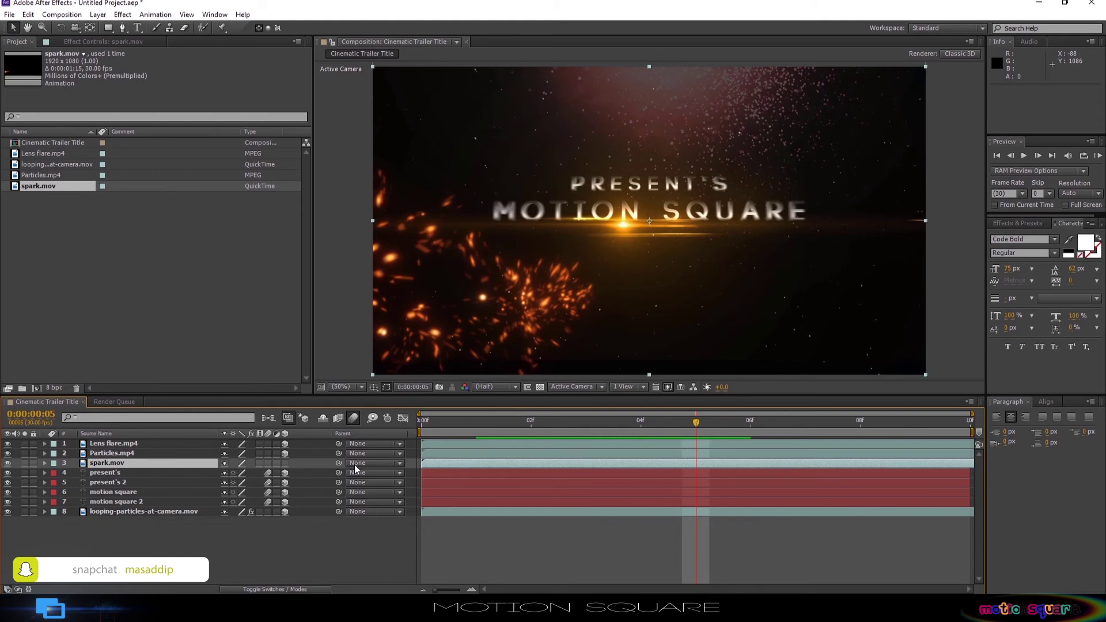
- Create Camera 1 using the 35mm preset, Two-Node type, and Enable Depth of Field
right_click(219, 548)
mouse_move(357, 427)
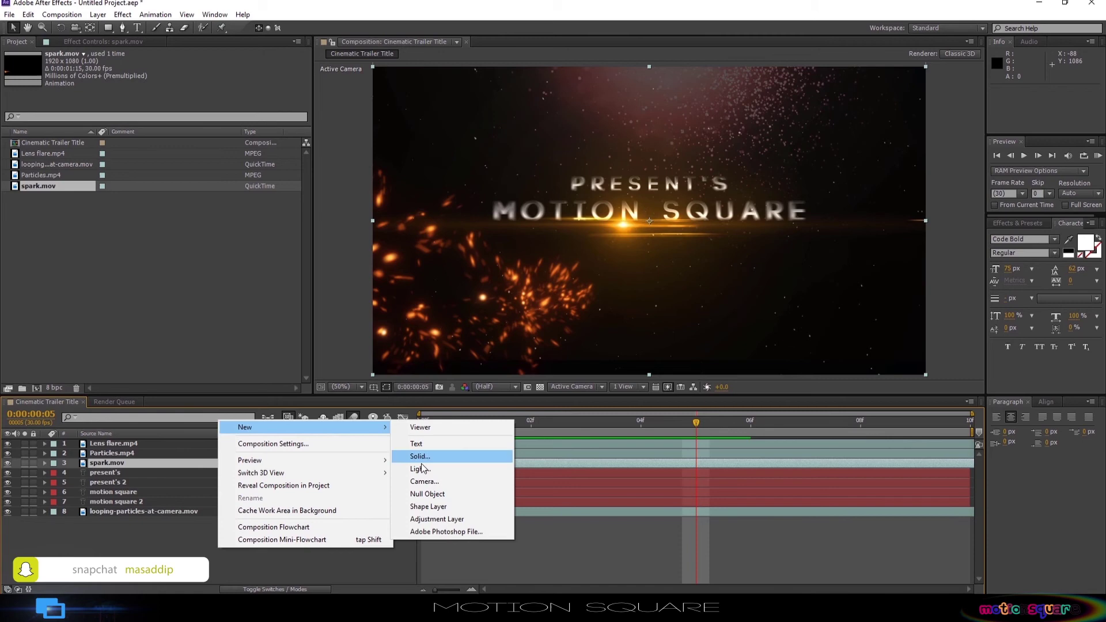
click(424, 481)
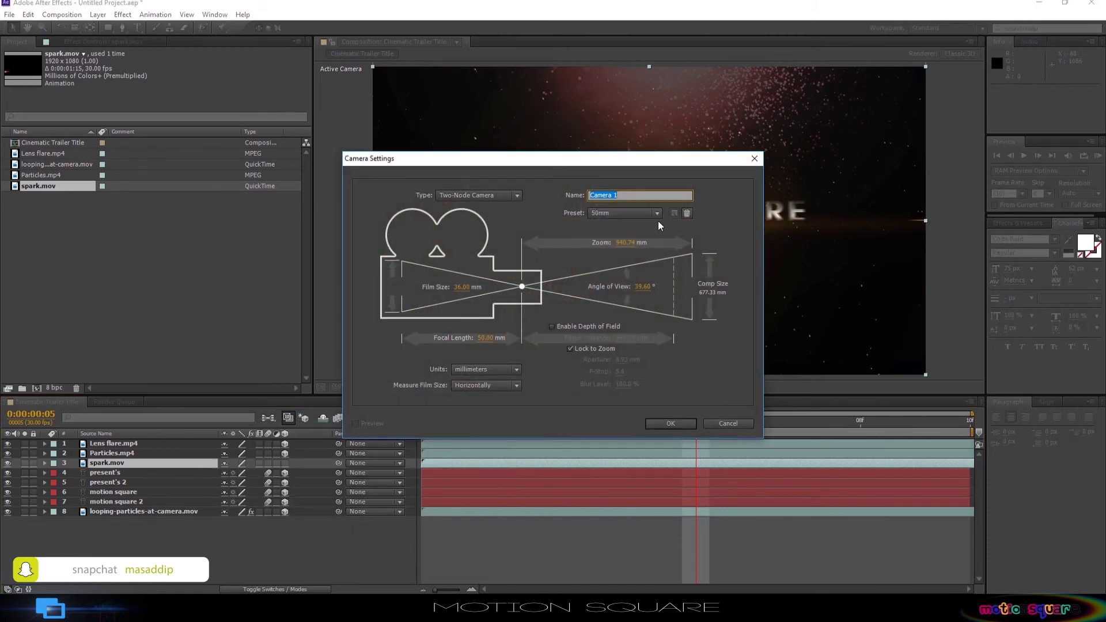
click(630, 212)
click(623, 298)
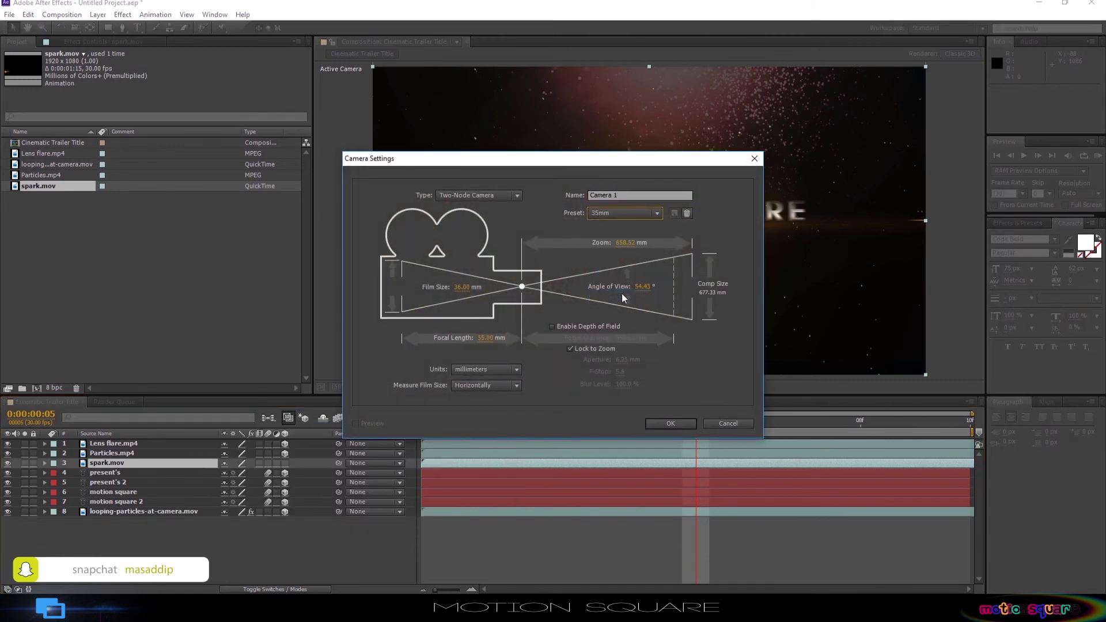
click(478, 195)
click(490, 223)
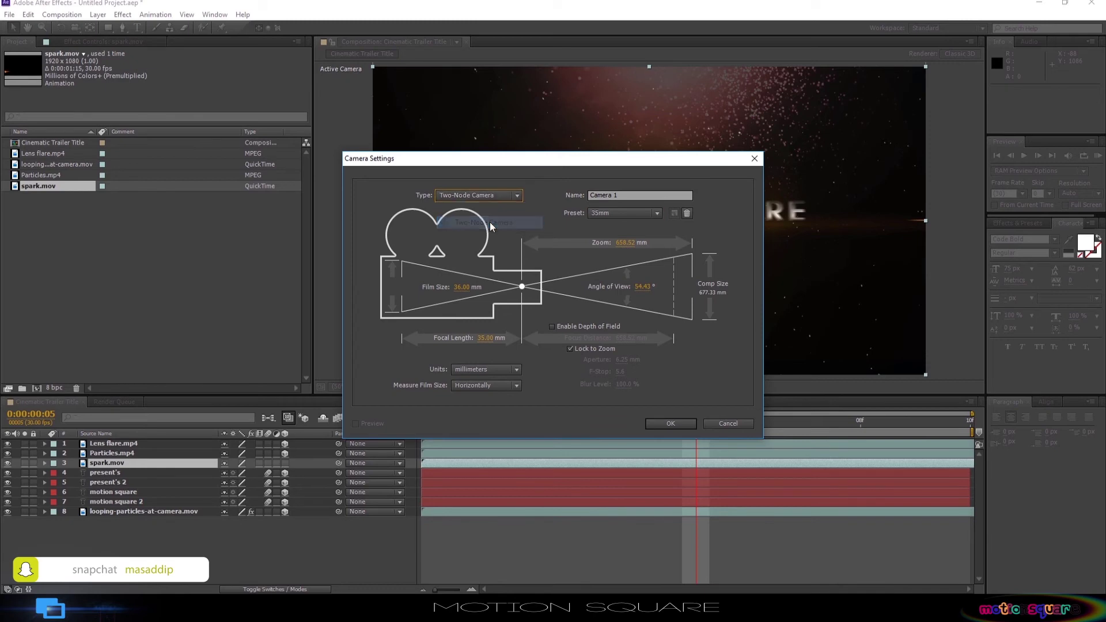
click(552, 327)
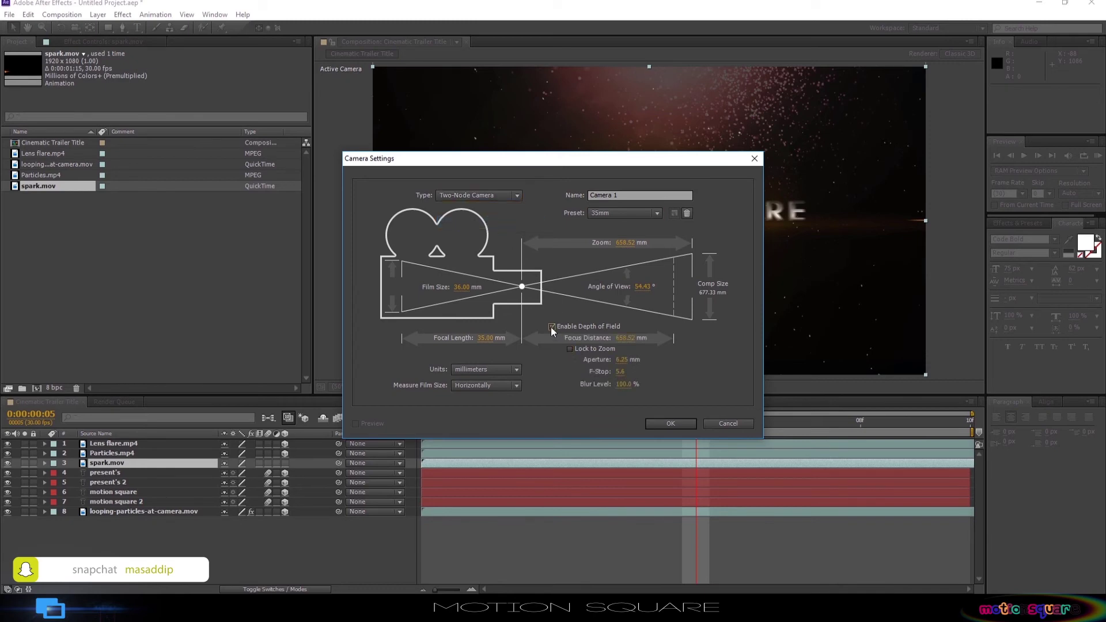
click(669, 423)
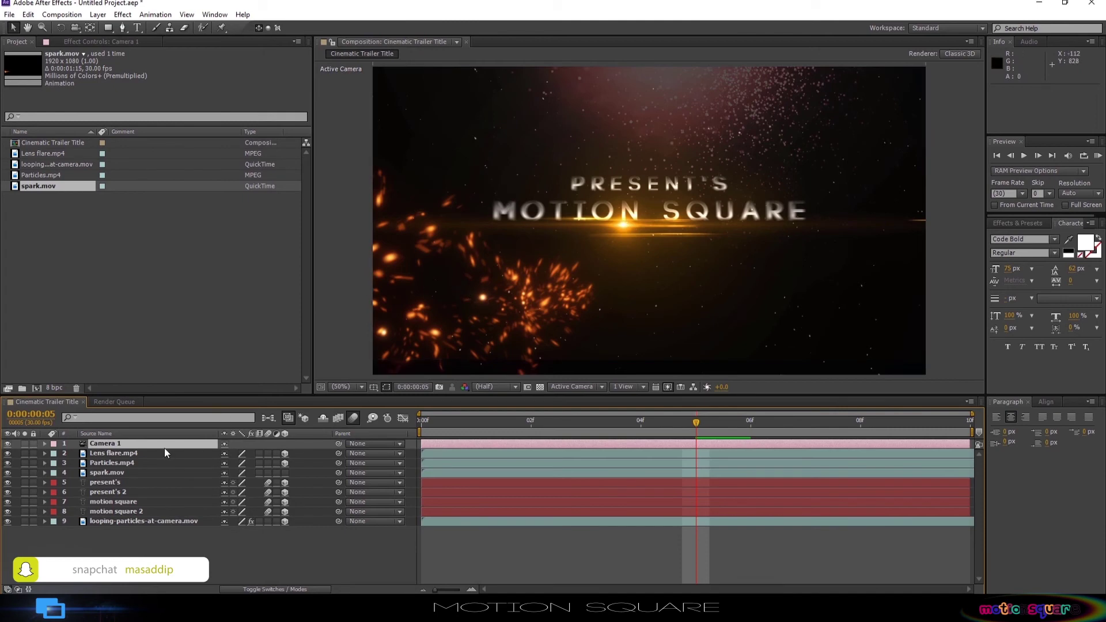
- Add Null 1, parent Camera 1 to it, and make the null 3D
right_click(145, 541)
mouse_move(252, 419)
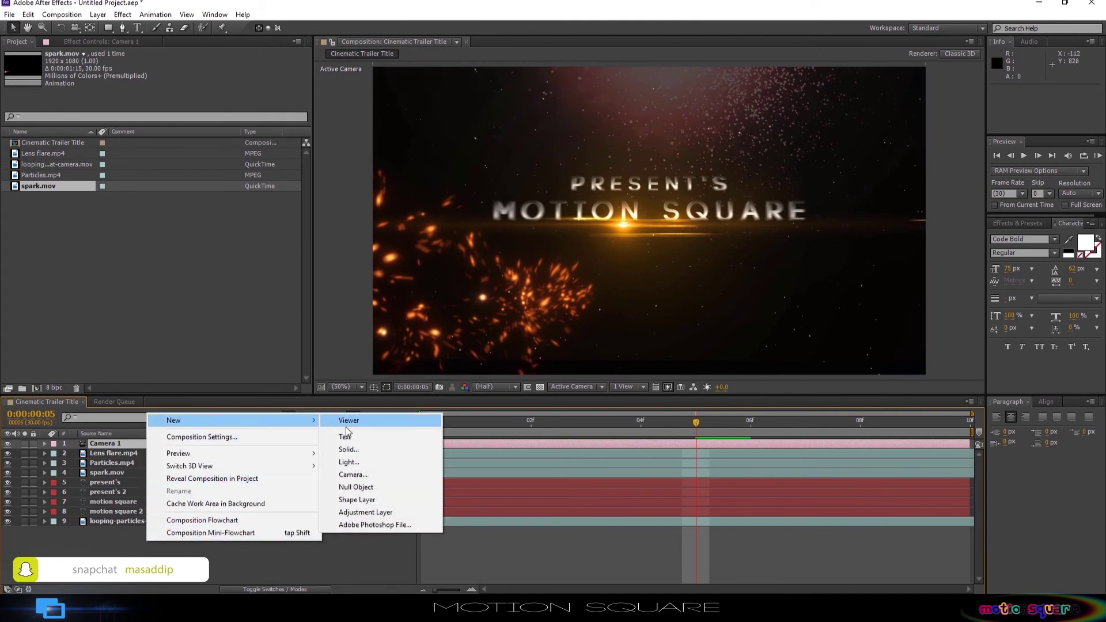
click(358, 490)
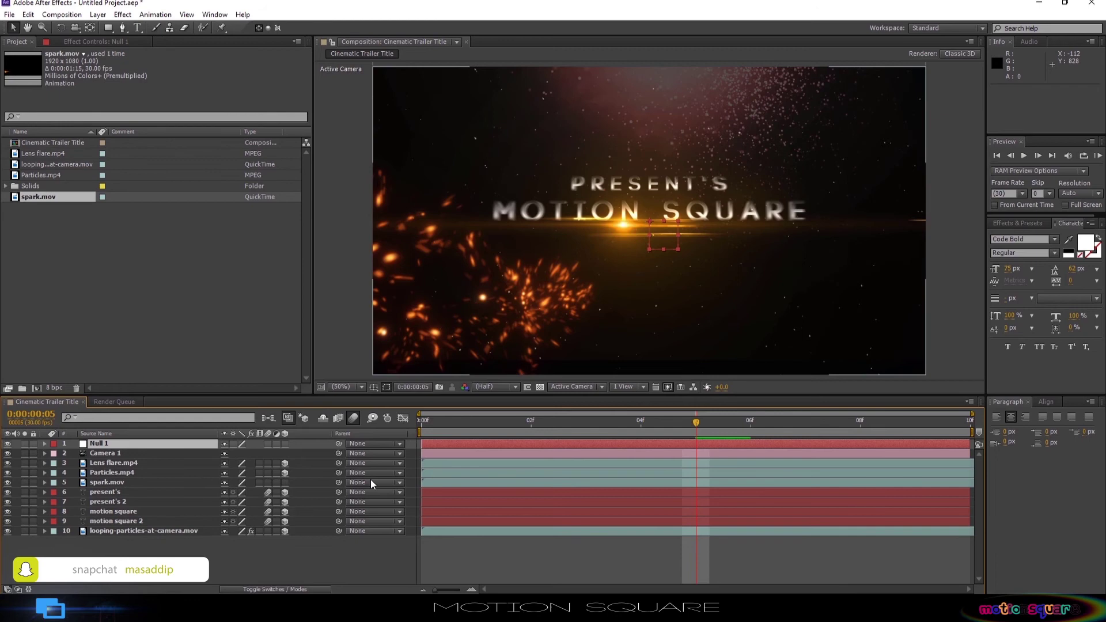
drag(338, 455, 135, 441)
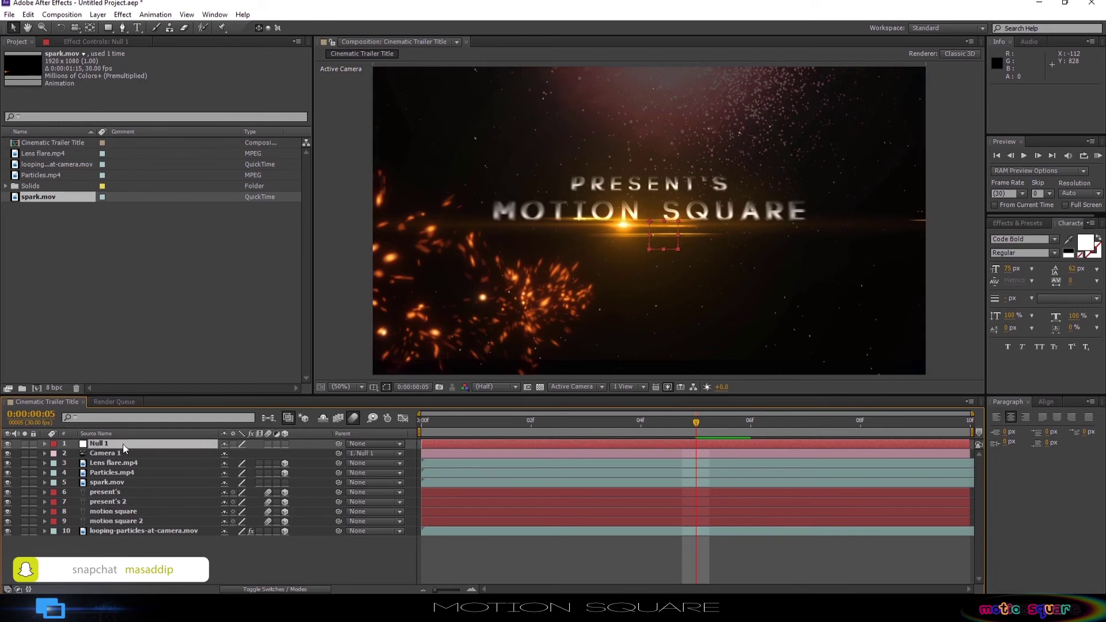
click(125, 444)
click(286, 444)
- Set Null 1's Position Z to -315 at the first frame
key(p)
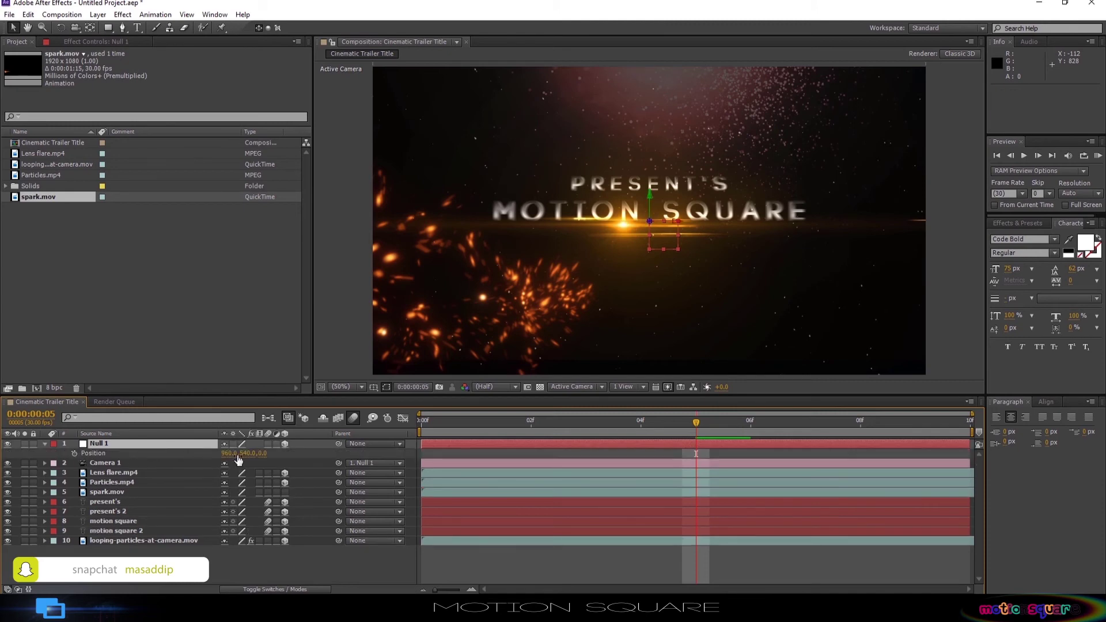
click(429, 425)
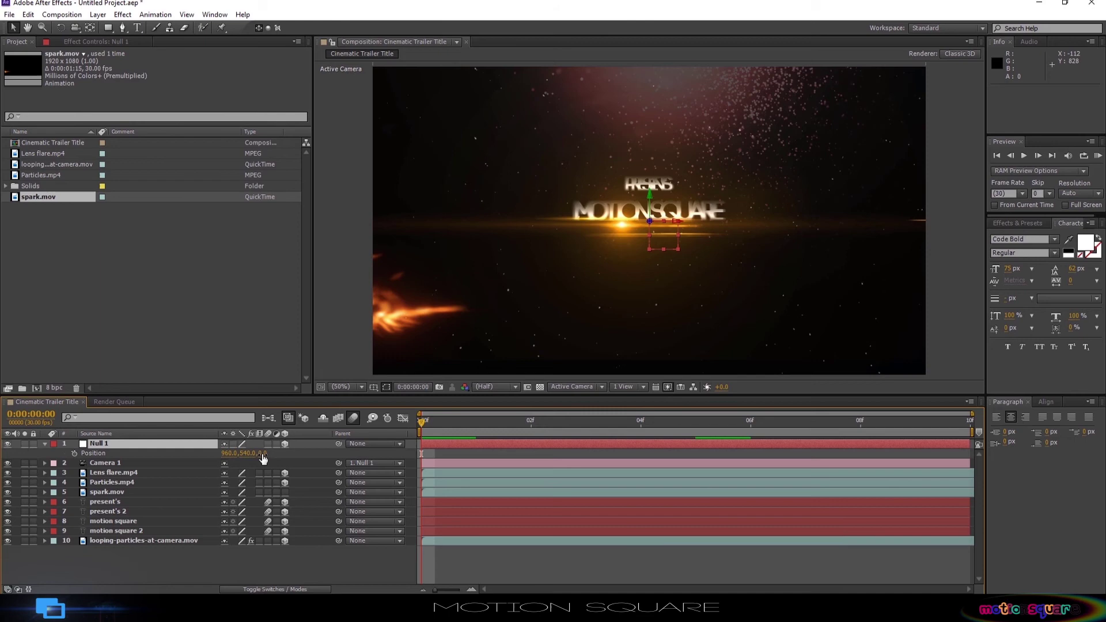
drag(263, 455, 143, 464)
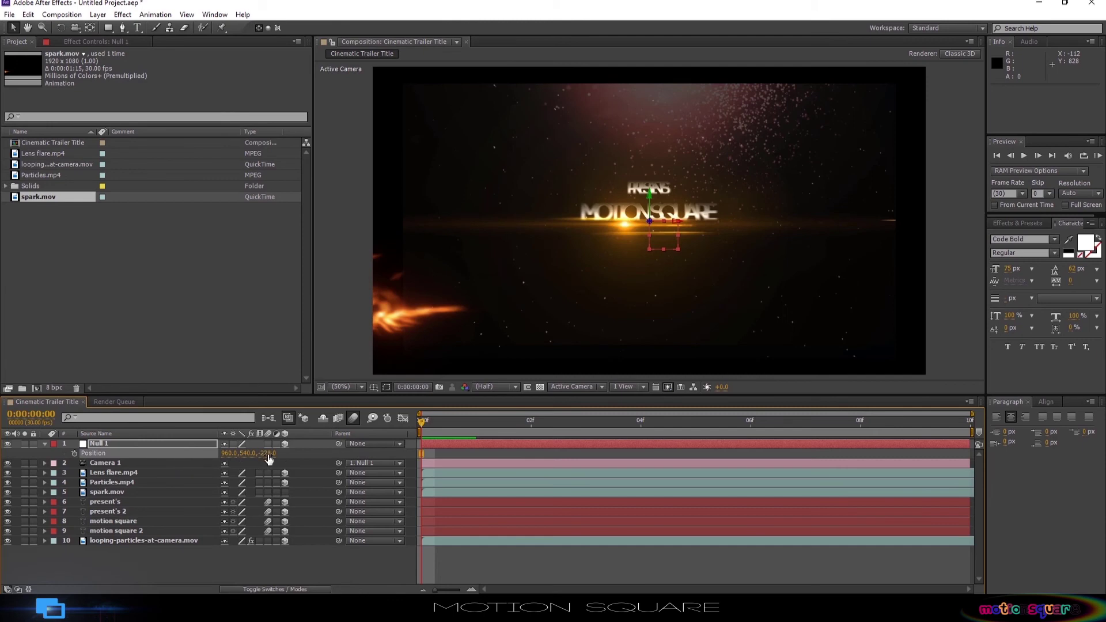
drag(267, 458, 225, 458)
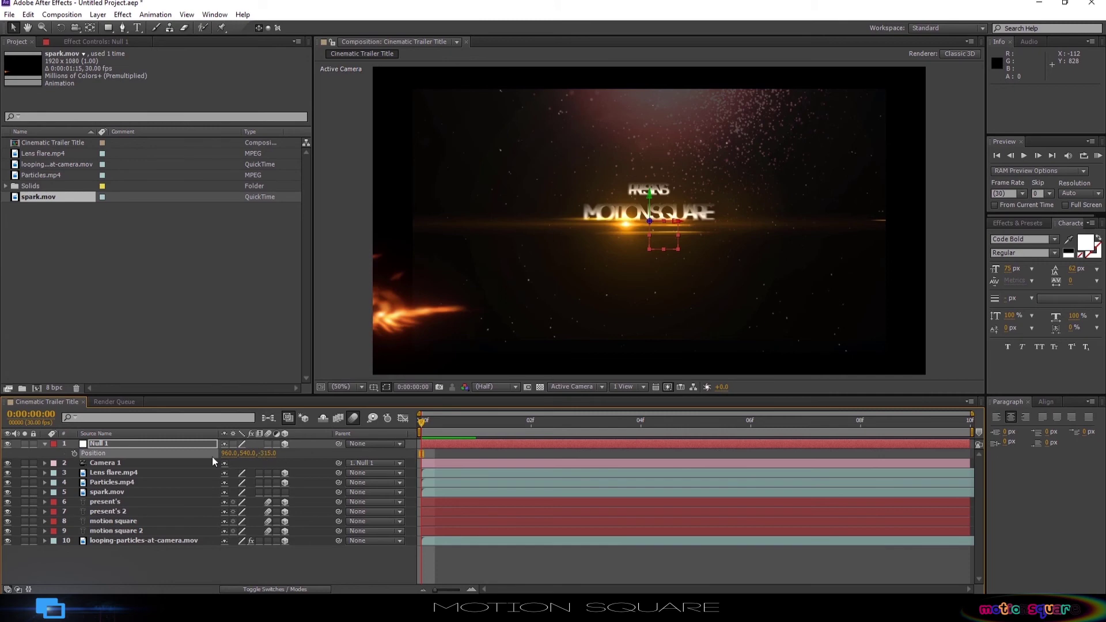
- Keyframe Null 1's Position, then at frame 2 push its Z depth to about 150
click(73, 453)
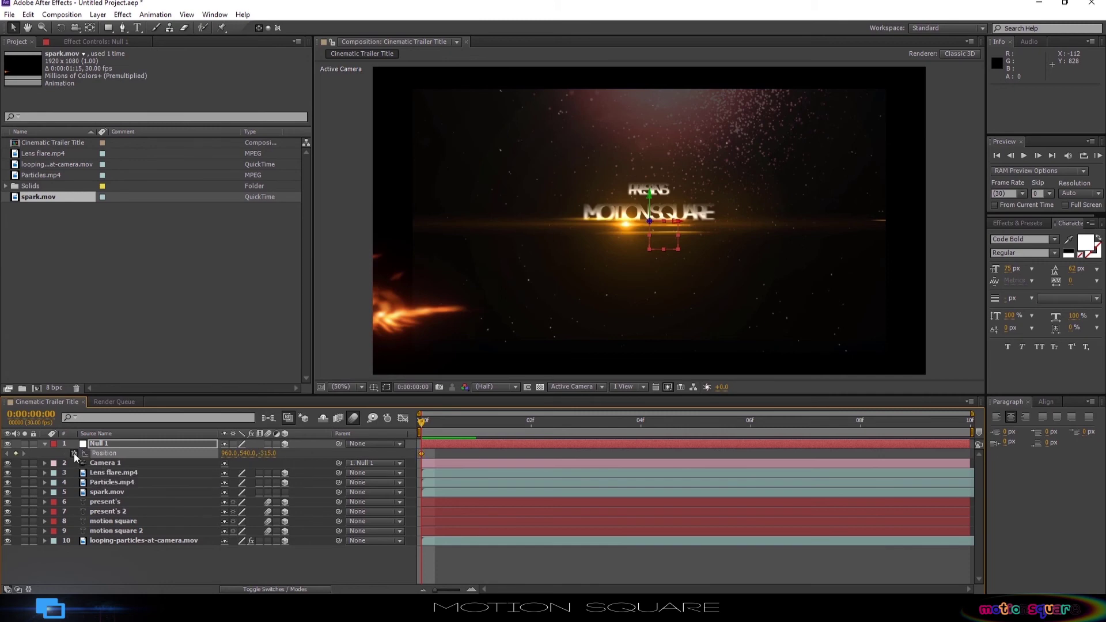
click(455, 424)
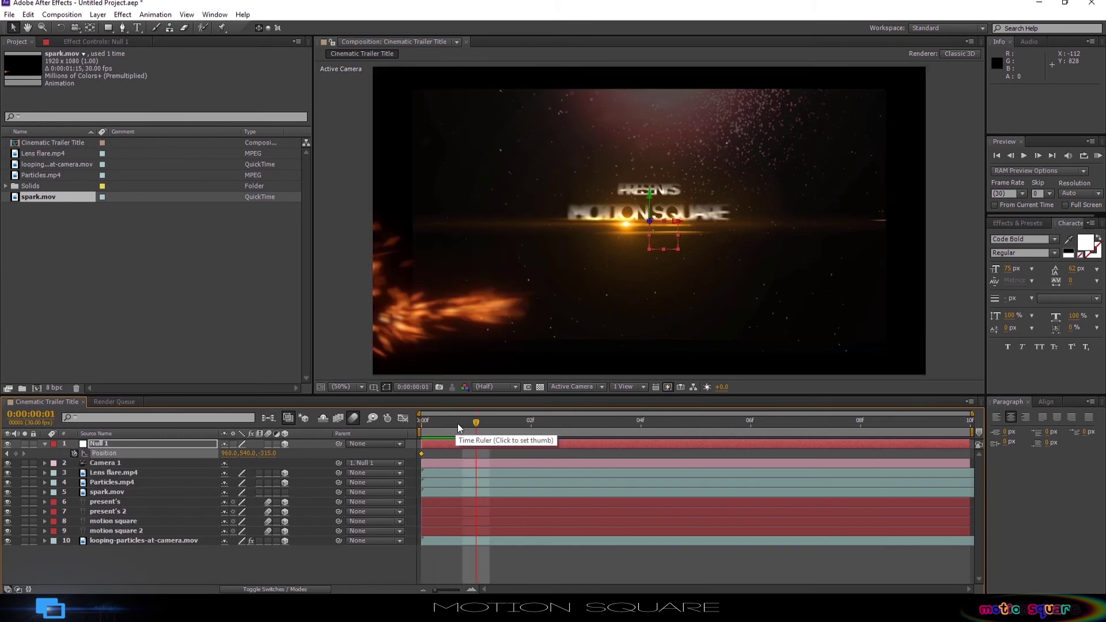
click(530, 424)
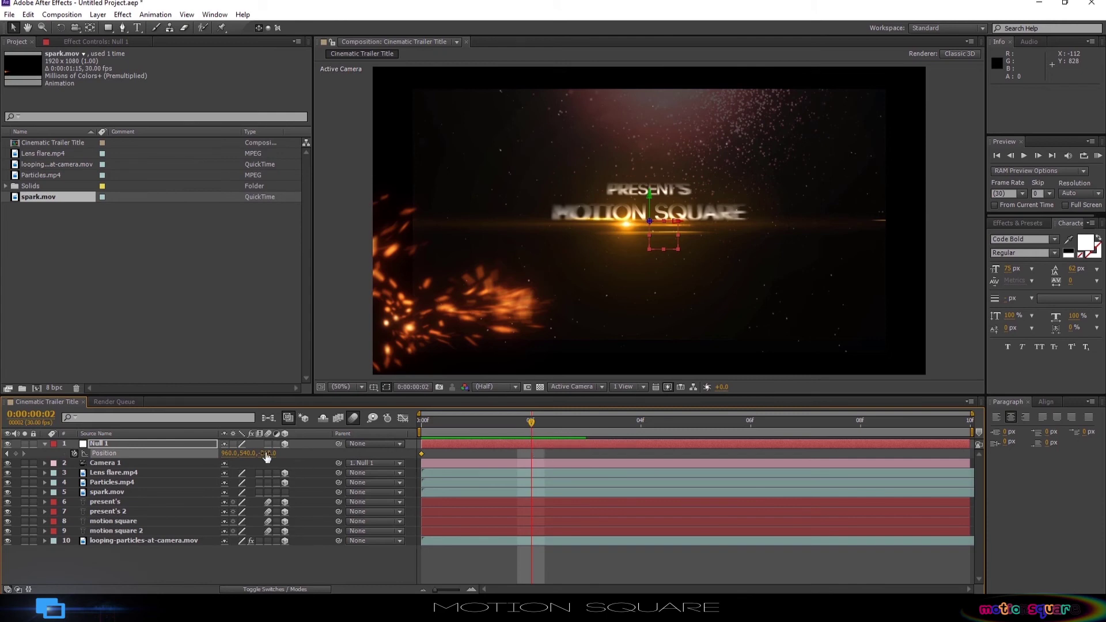
drag(267, 453, 503, 439)
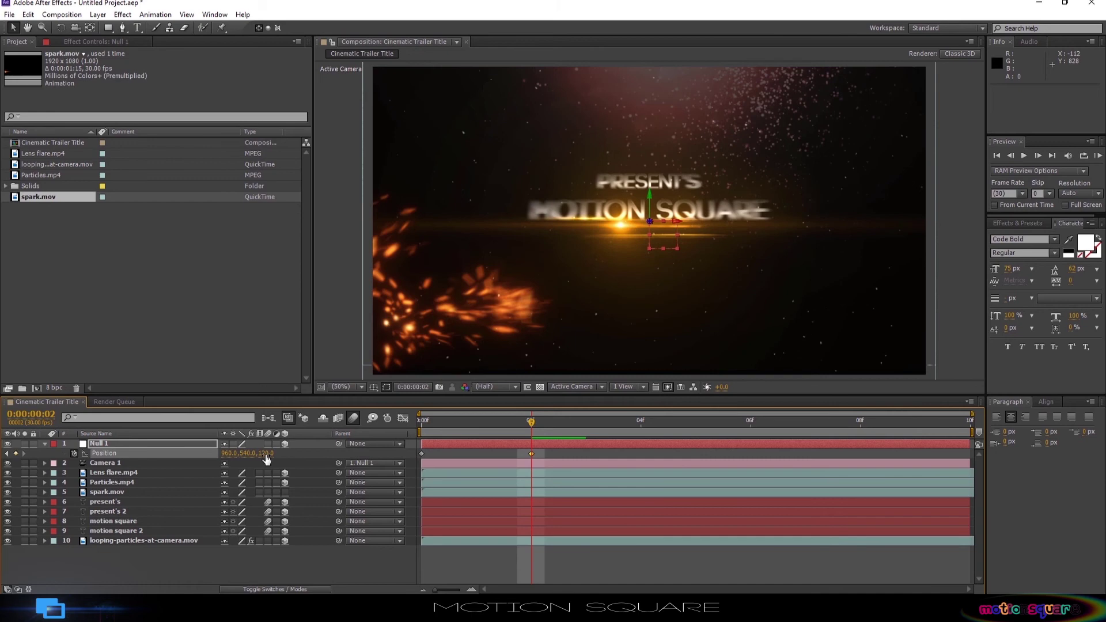
drag(266, 454, 278, 453)
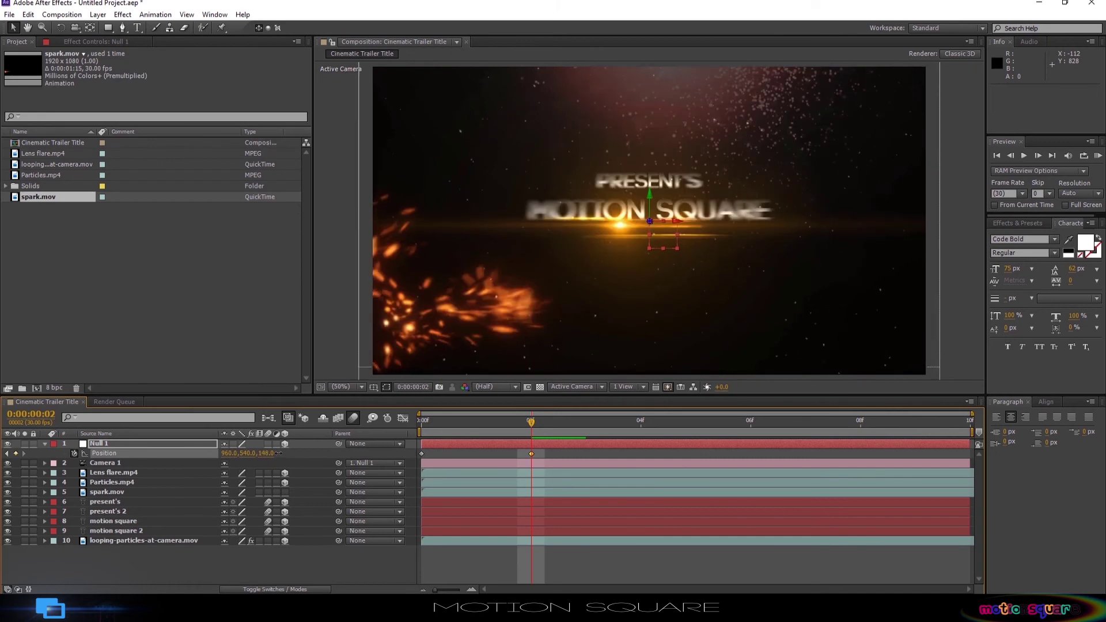
drag(266, 454, 270, 454)
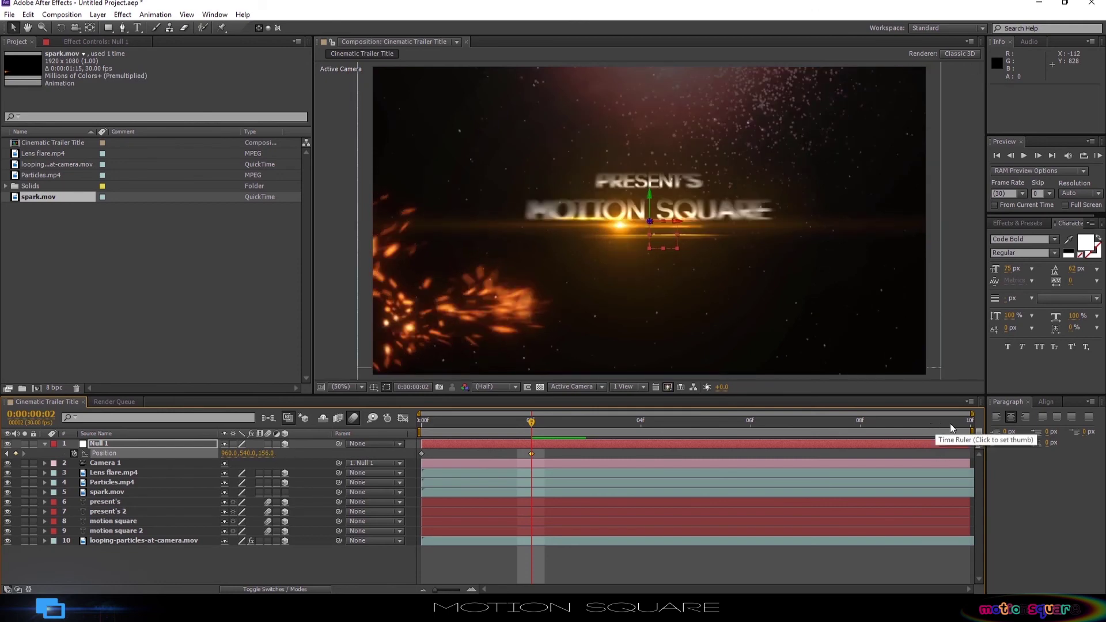
- At frame 9 set Null 1's Z position to 358, then collapse Position and return to frame 4
click(752, 424)
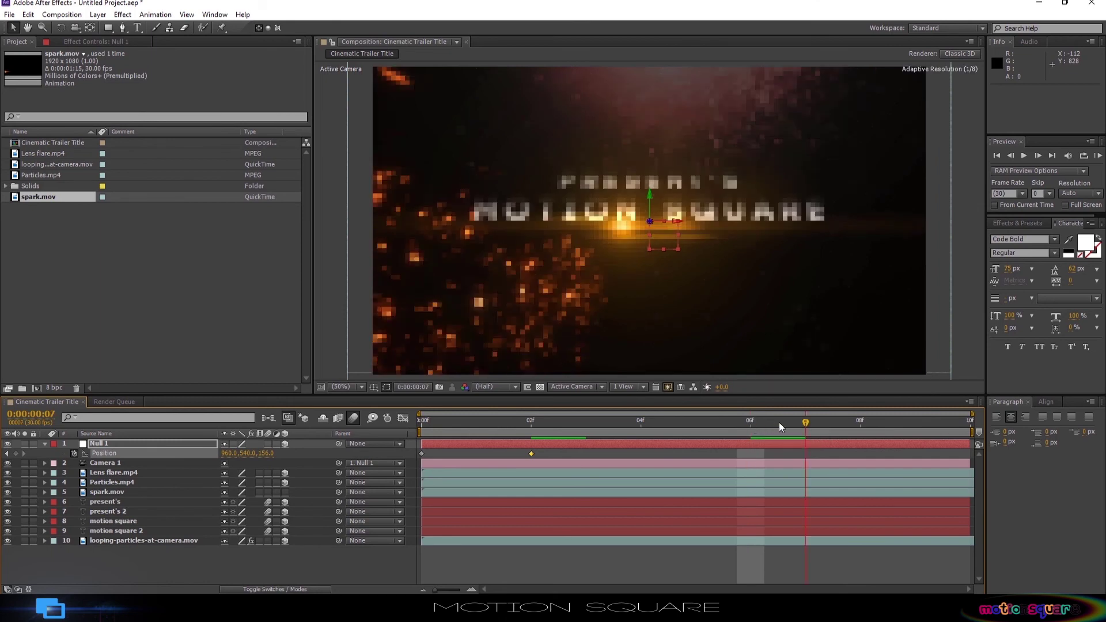
click(779, 423)
click(928, 421)
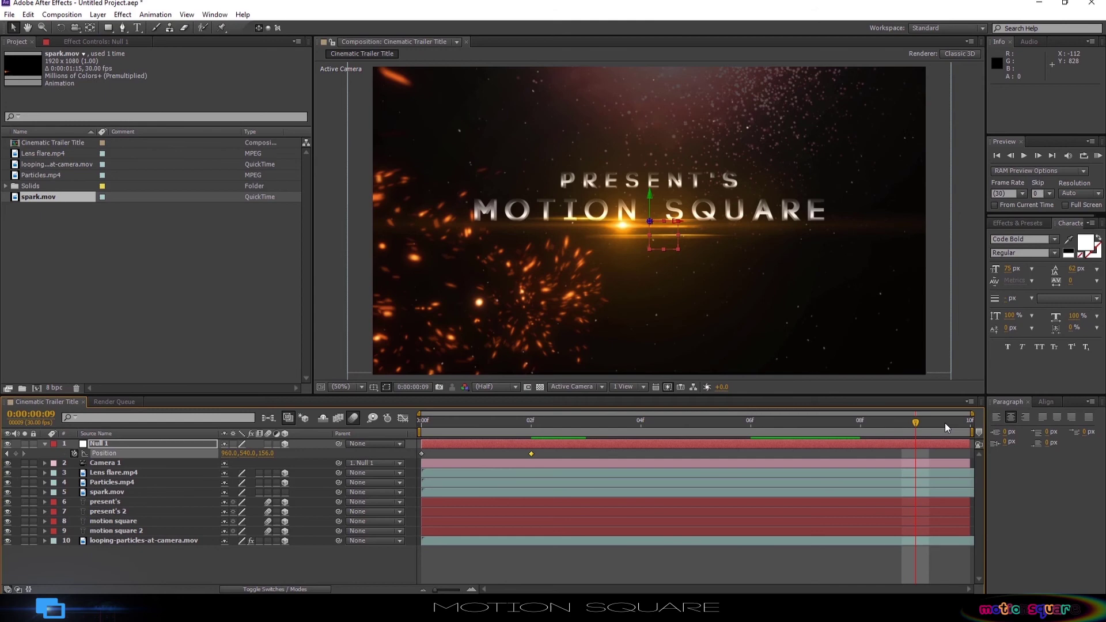
drag(263, 457, 375, 448)
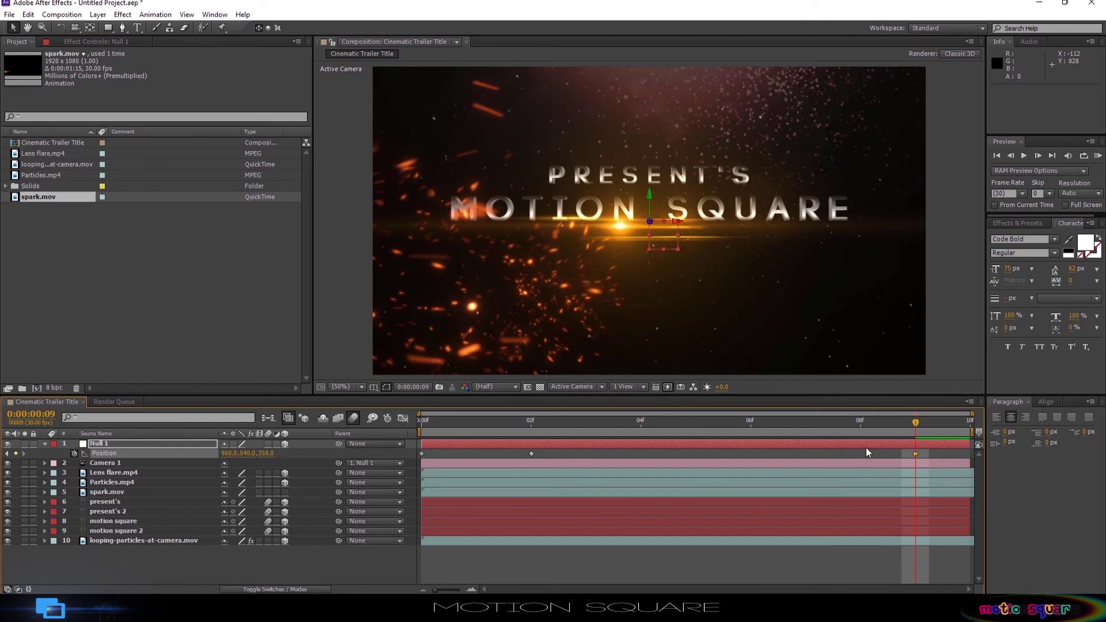
click(45, 444)
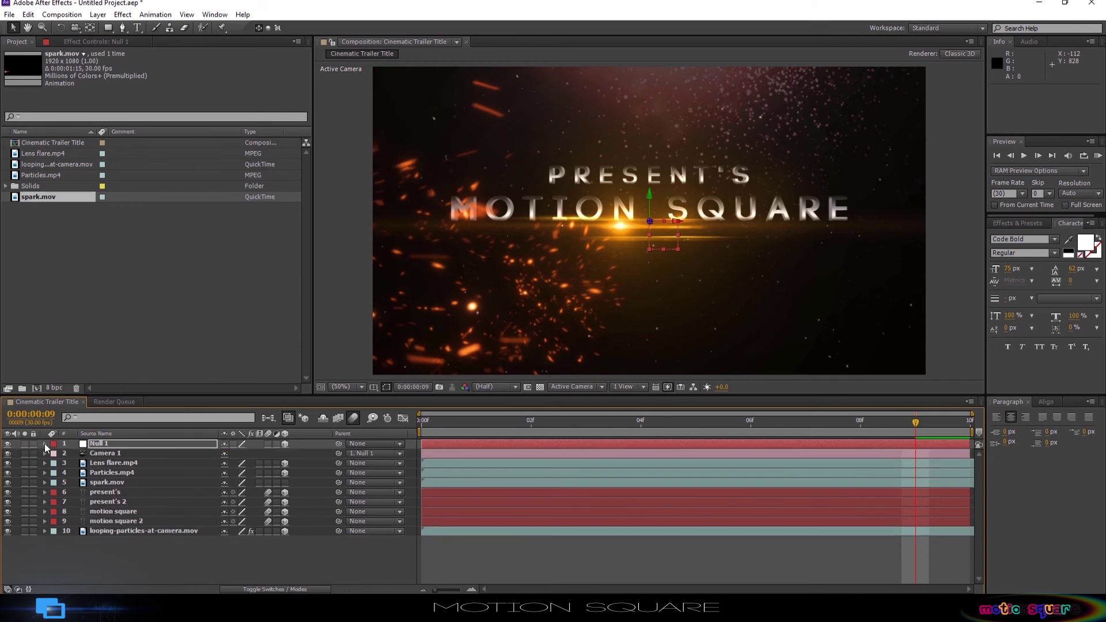
click(618, 420)
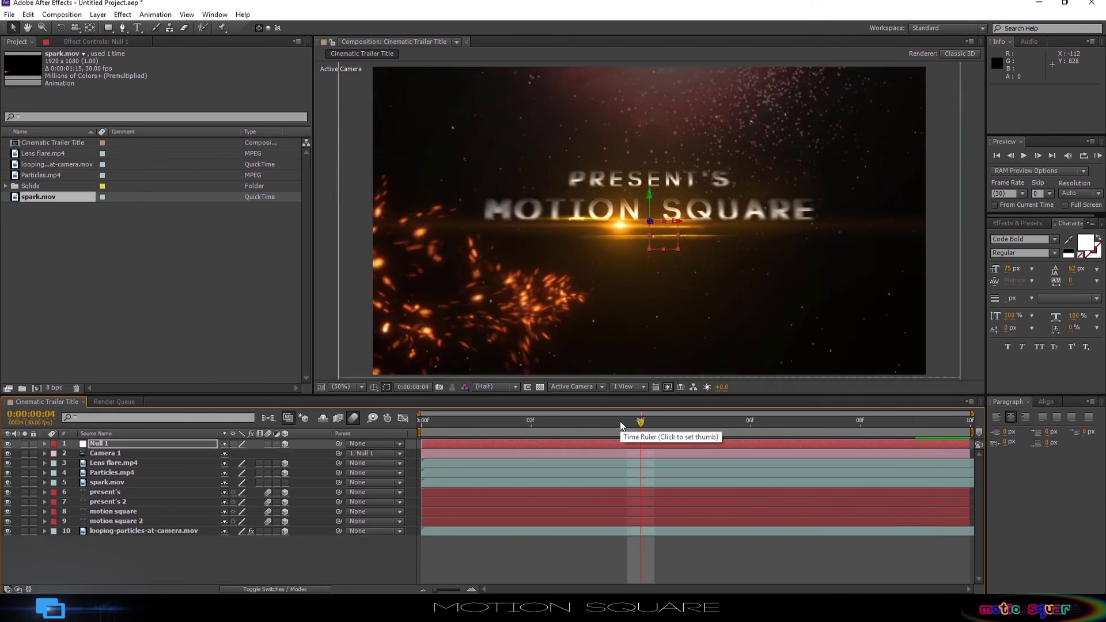
- Create a new black solid layer, Black Solid 1
right_click(201, 560)
mouse_move(324, 437)
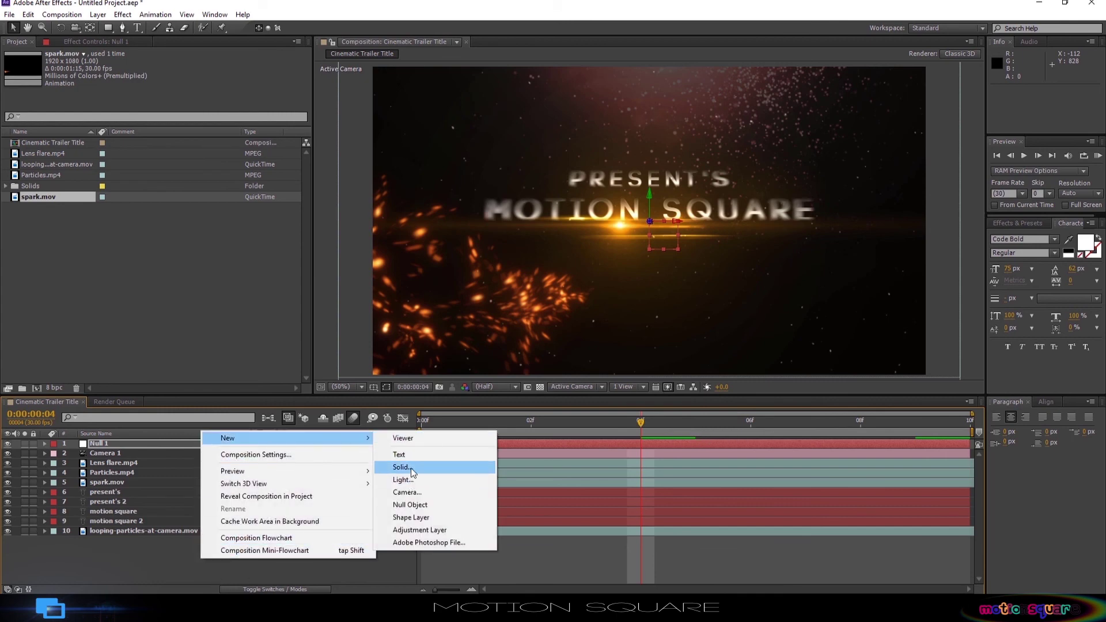
click(410, 468)
click(549, 374)
click(329, 483)
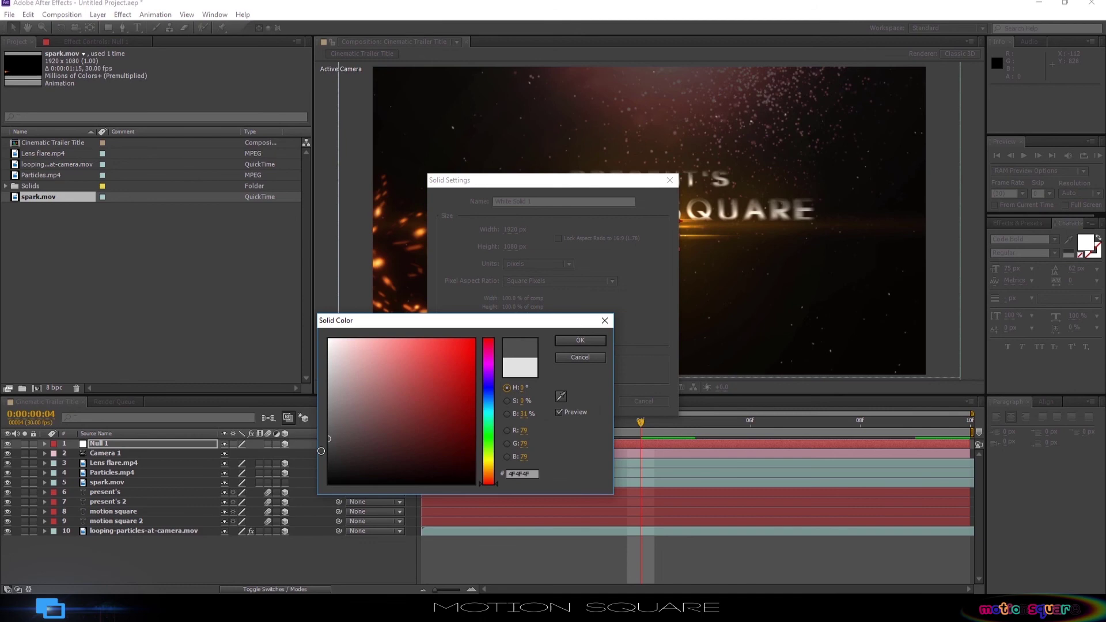
click(581, 343)
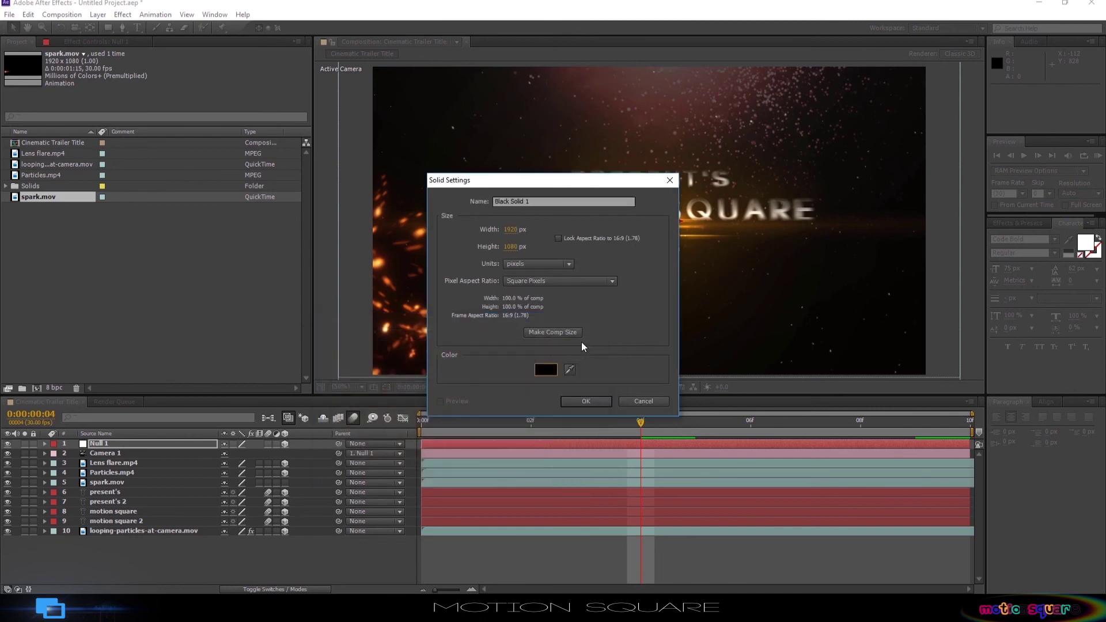
click(593, 401)
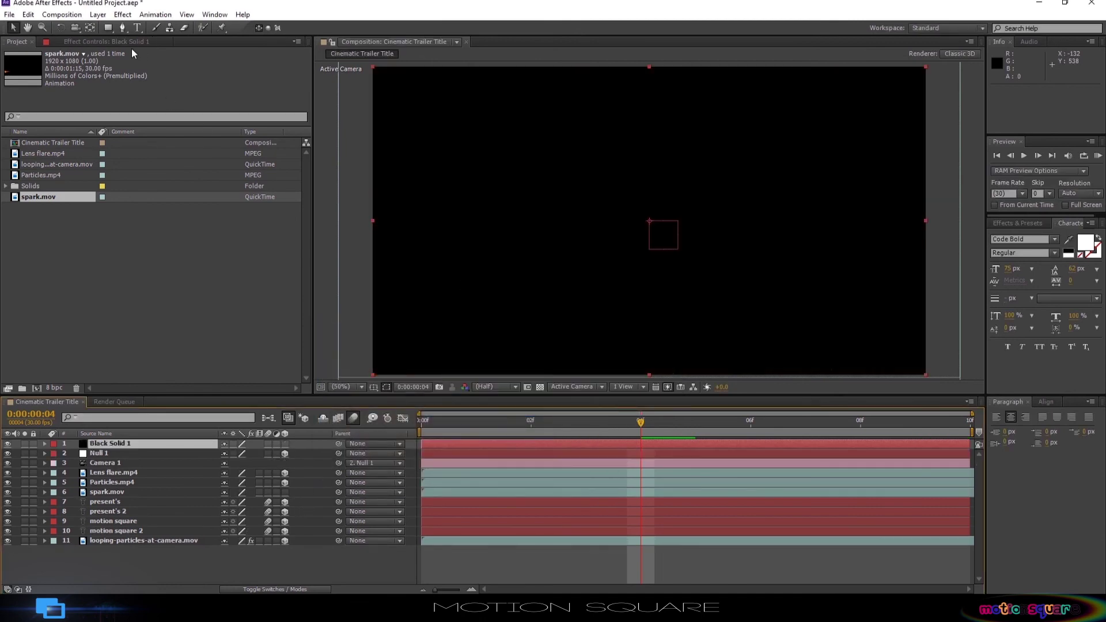
- Draw a rectangle mask across the solid's middle, set it to Subtract, and raise its top edge slightly
click(110, 29)
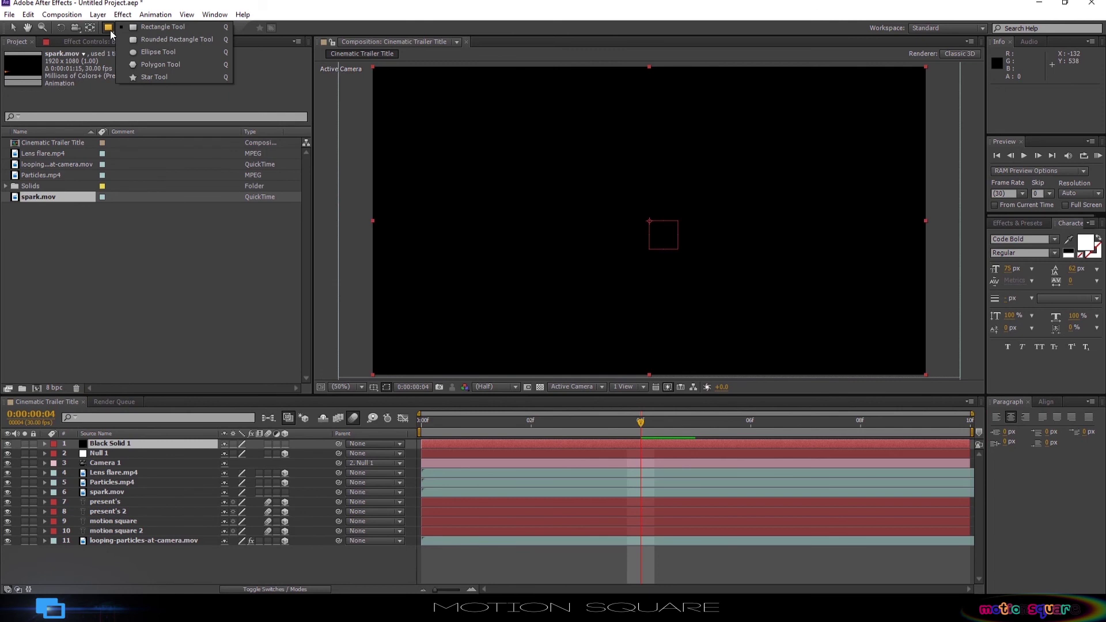
click(148, 27)
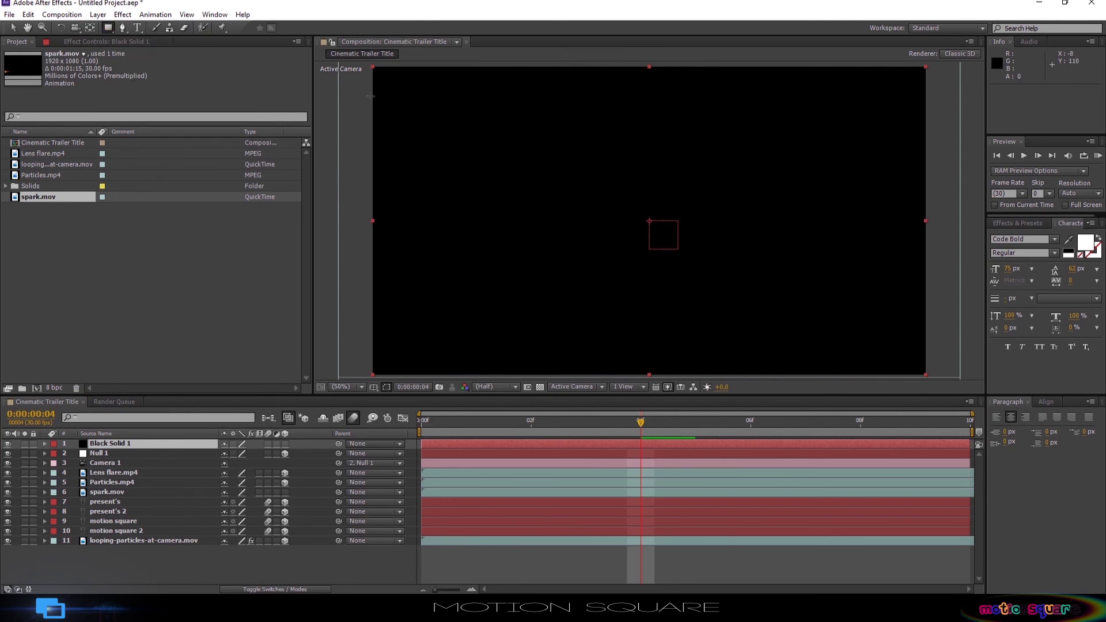
drag(370, 98, 934, 355)
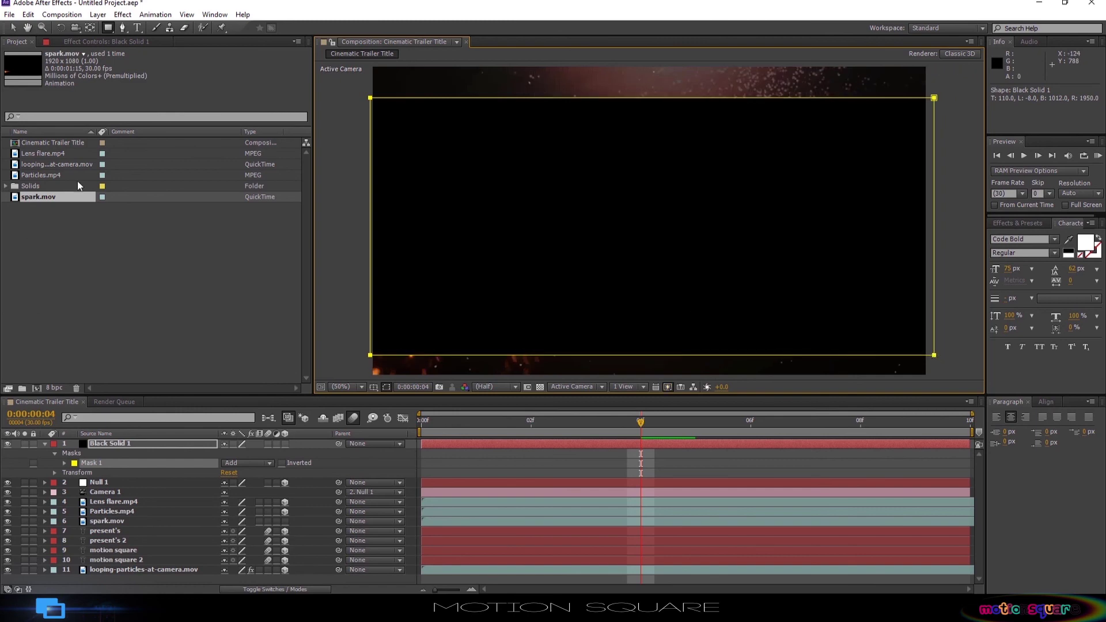
click(263, 462)
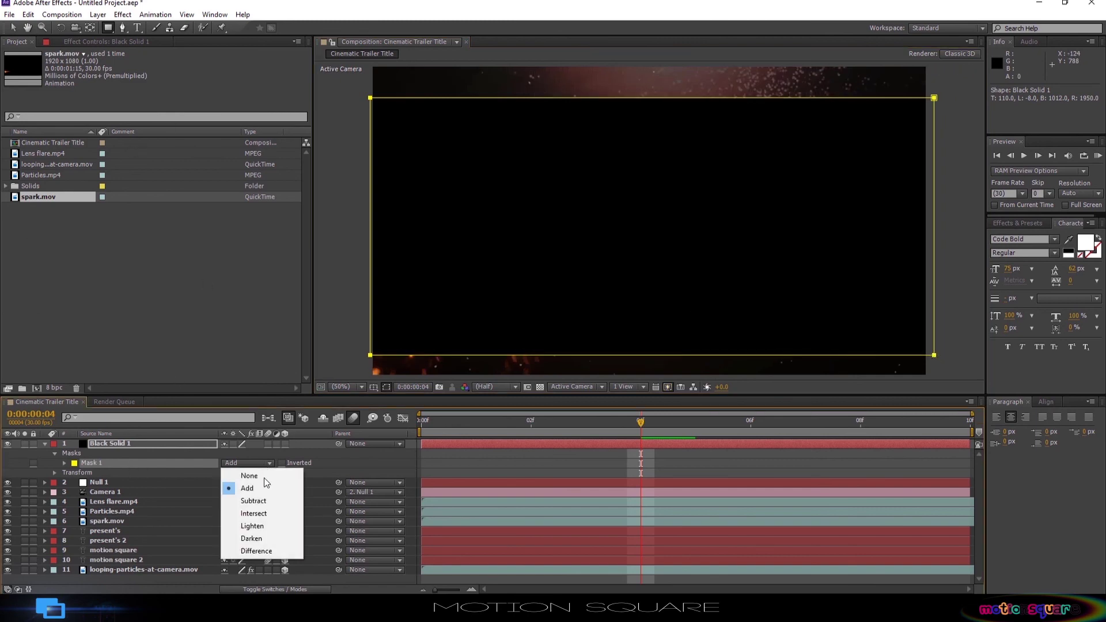
click(266, 504)
key(v)
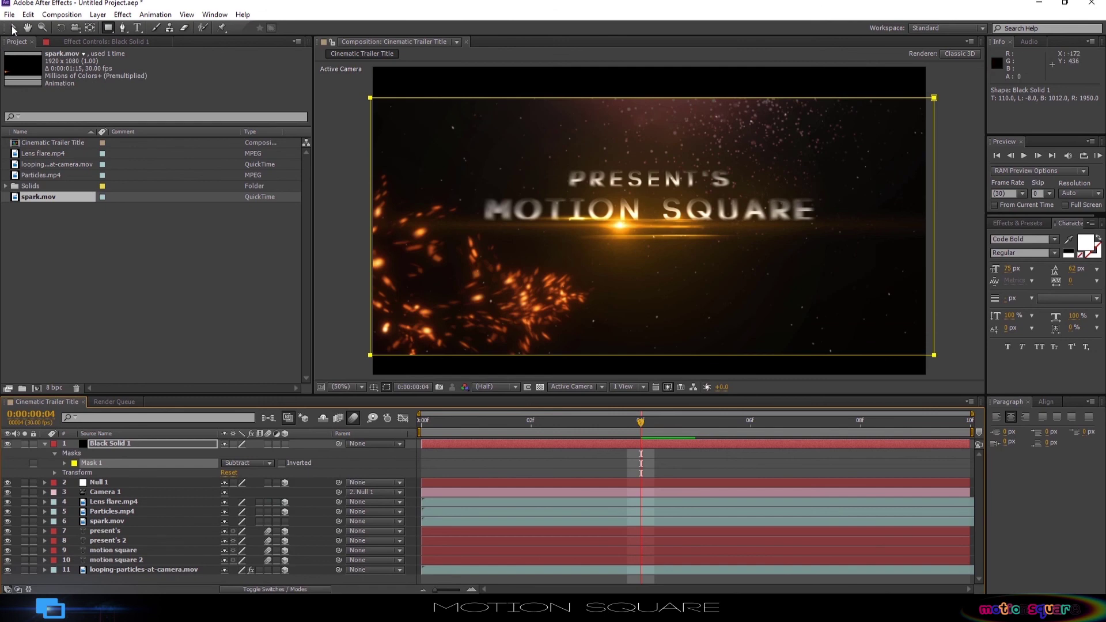
double_click(370, 100)
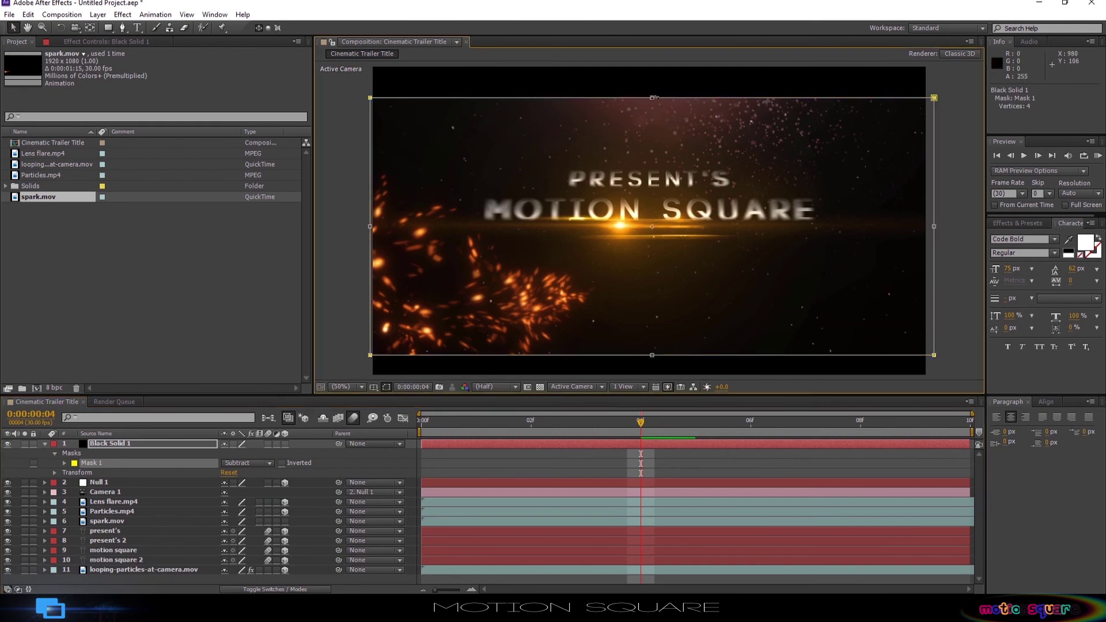
drag(653, 98, 653, 95)
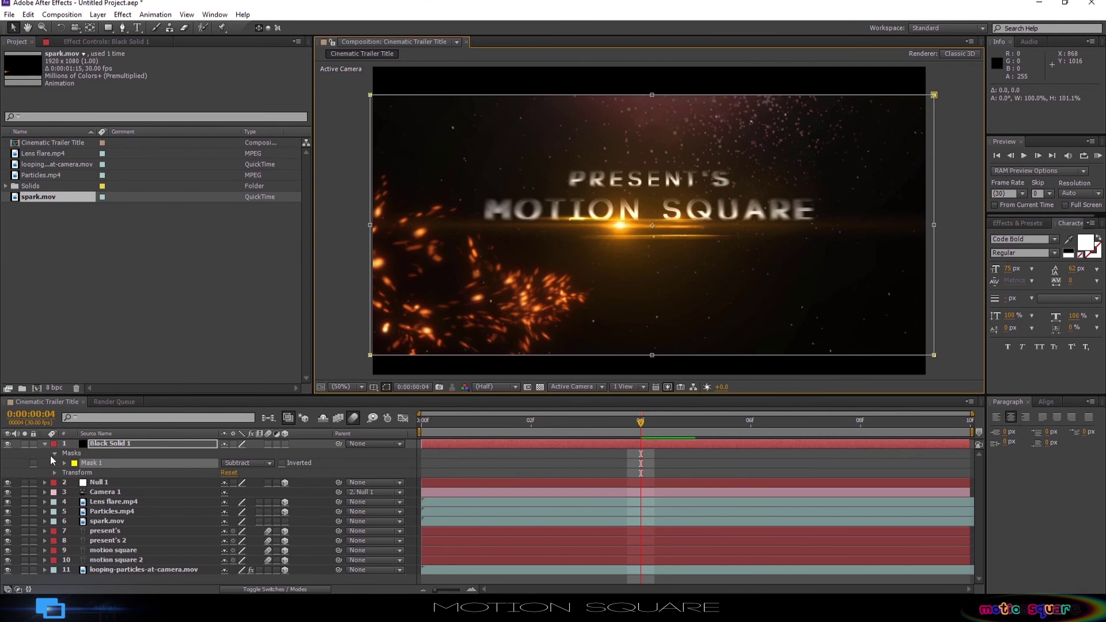
click(45, 443)
click(122, 561)
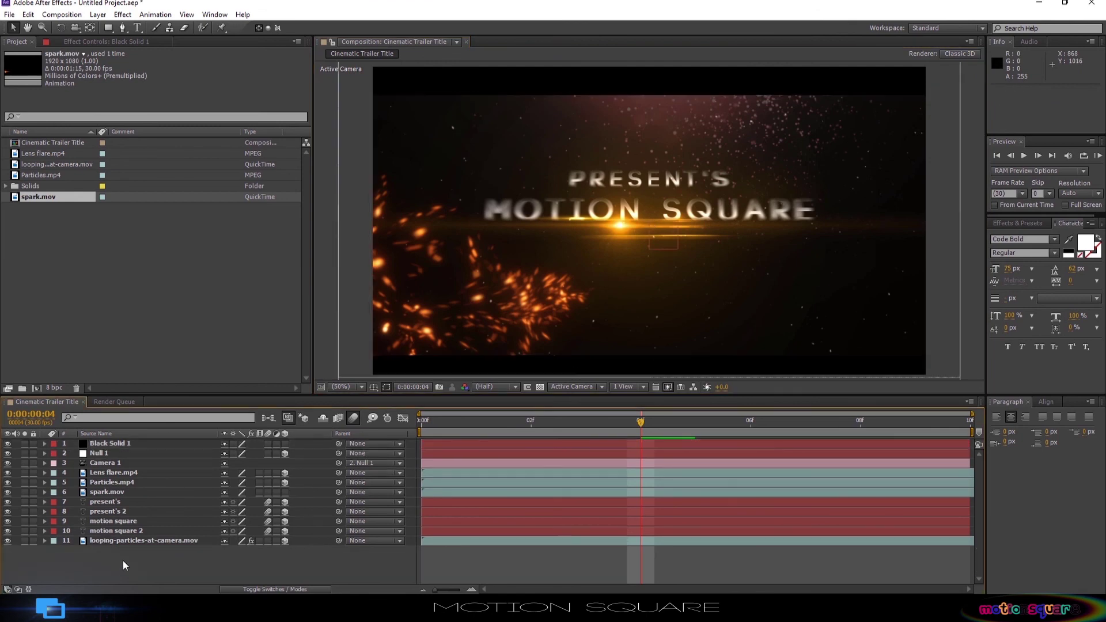
- Add a new adjustment layer and place it just below Camera 1
right_click(123, 562)
mouse_move(223, 438)
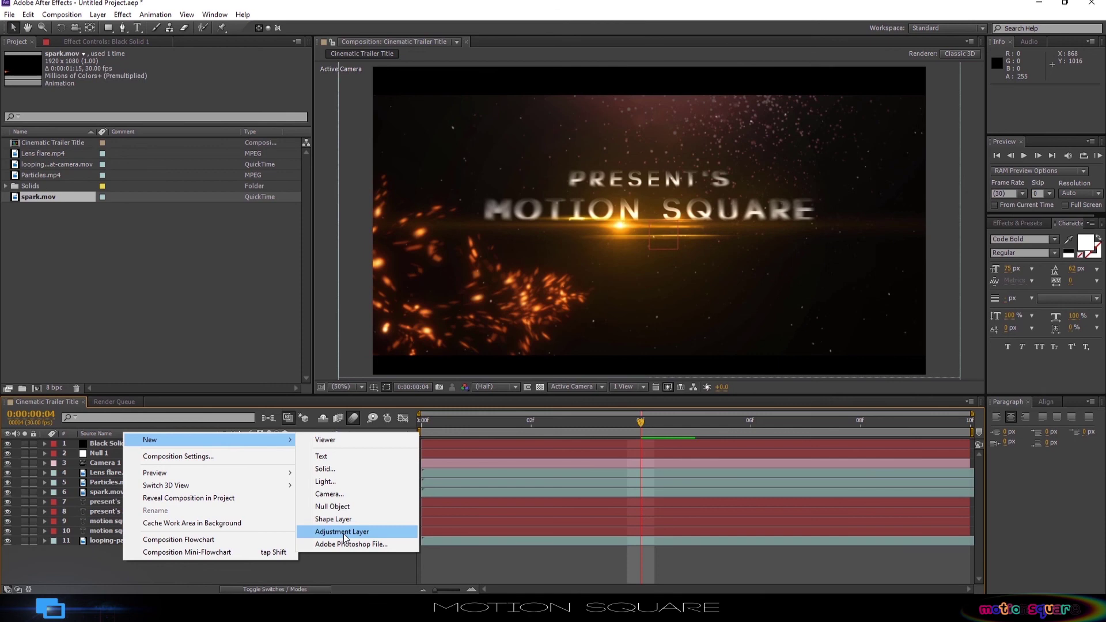
click(344, 534)
drag(134, 442, 130, 482)
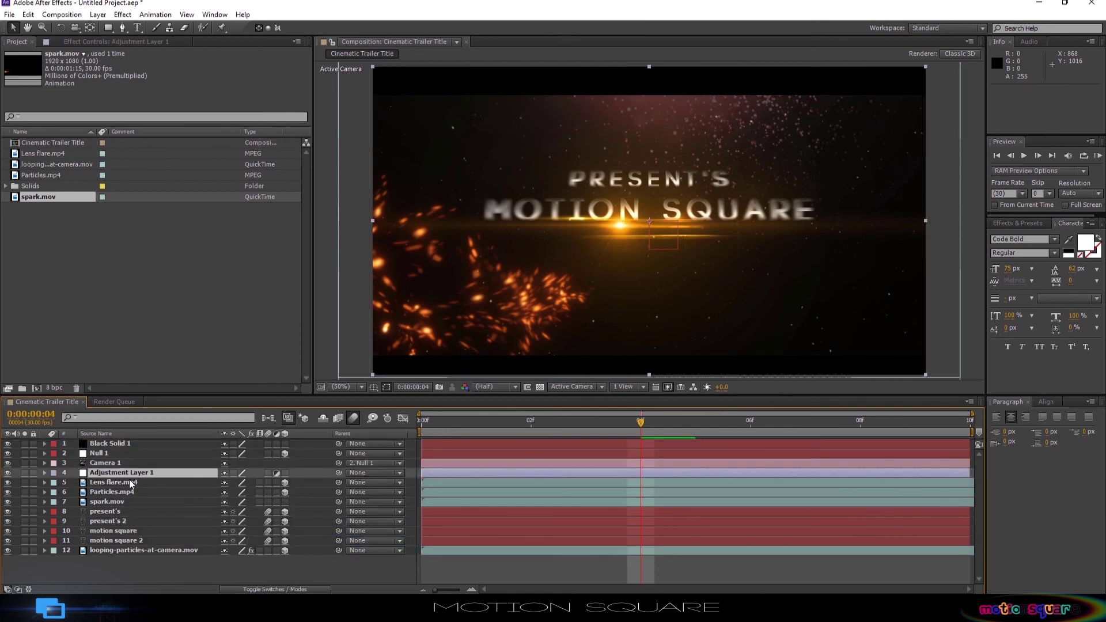
- Apply Curves from Color Correction to the adjustment layer, with a brightening S-curve on RGB
click(99, 15)
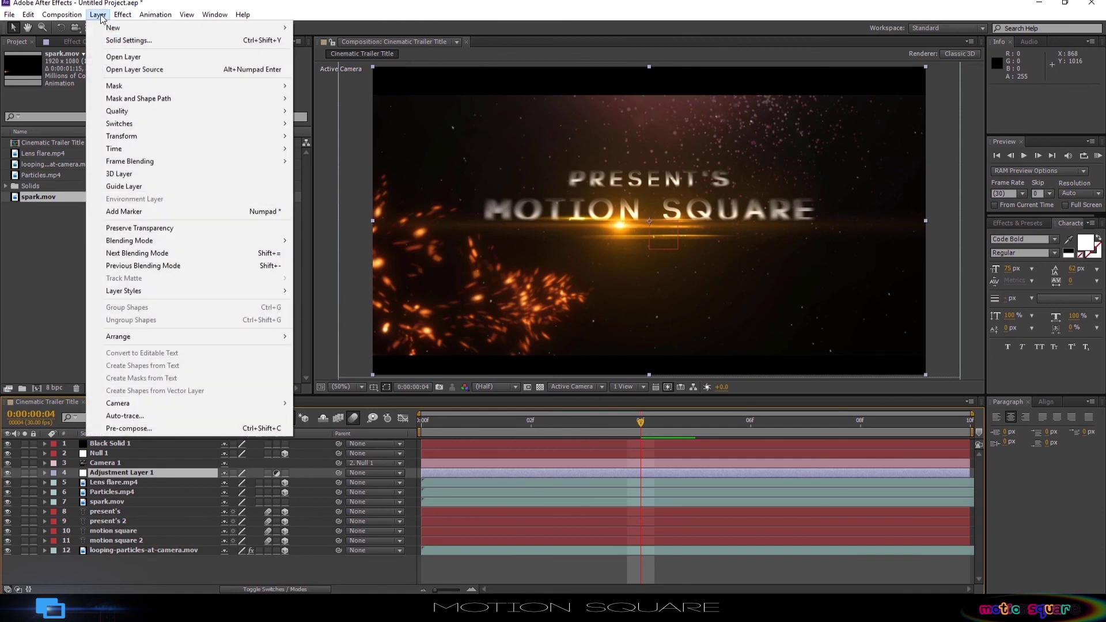
mouse_move(123, 14)
mouse_move(193, 120)
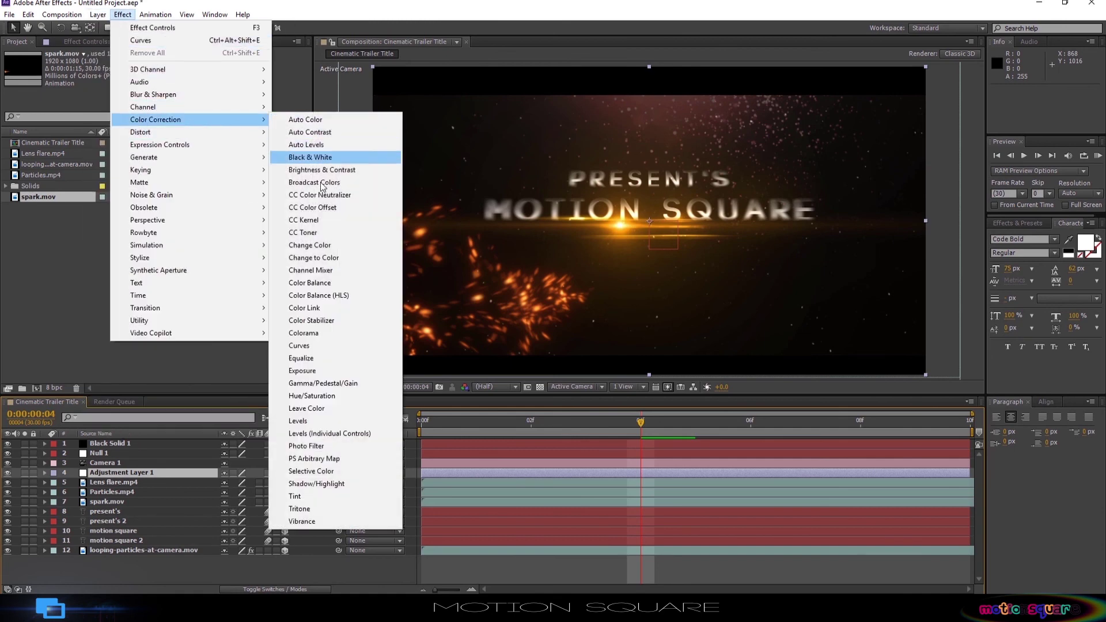
click(309, 350)
drag(100, 119, 99, 110)
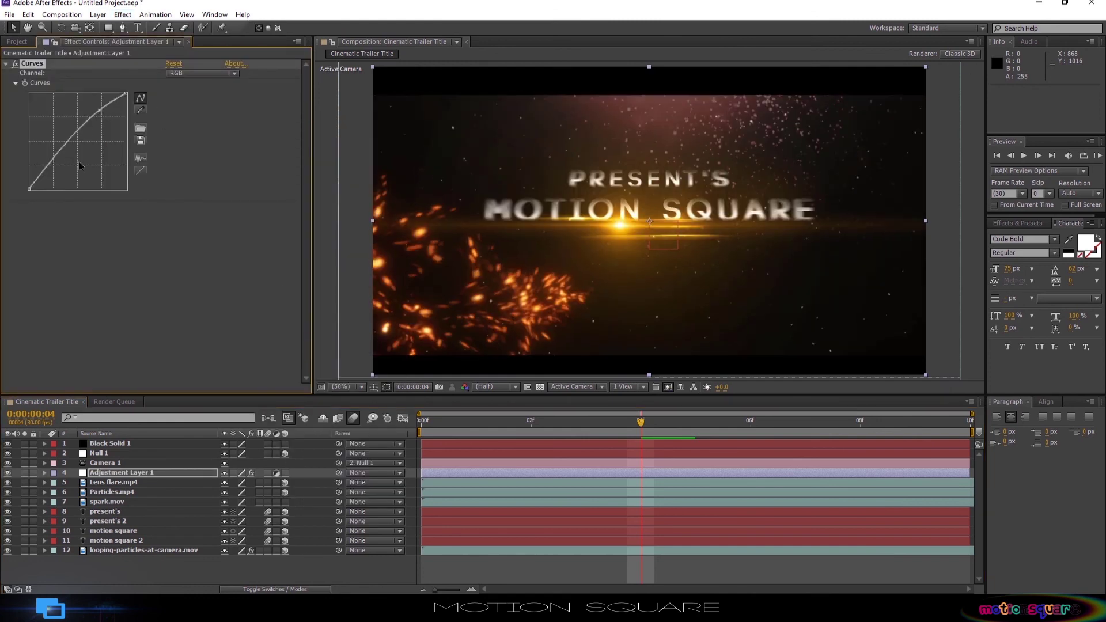
drag(51, 163, 55, 167)
- Add a red S-curve in the Curves Red channel, then scrub the timeline to review the grade
click(233, 74)
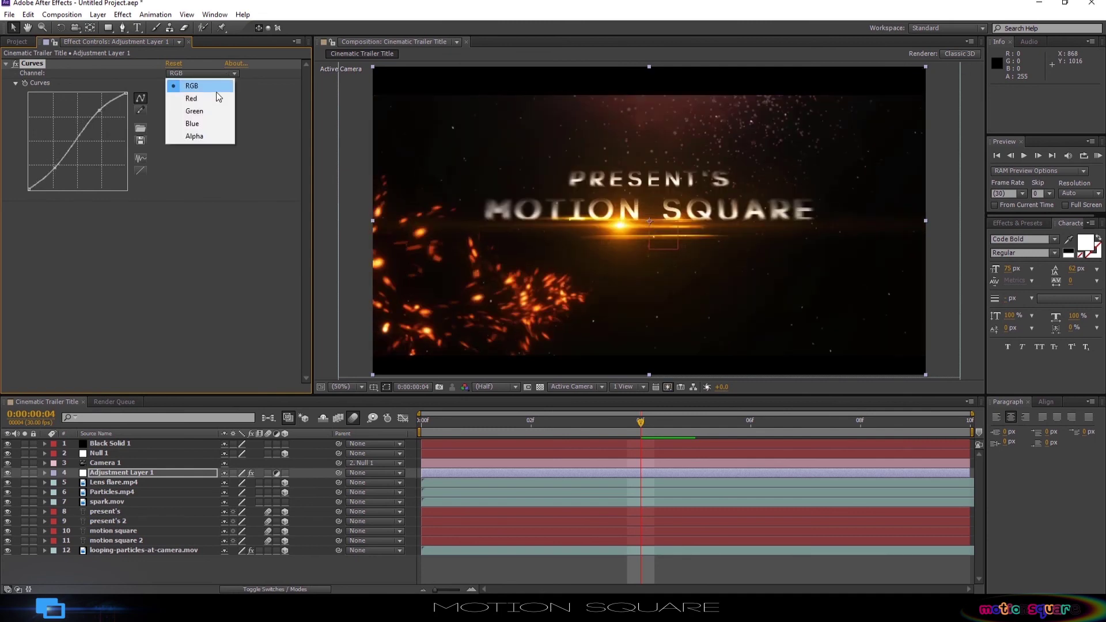
click(213, 99)
drag(98, 117, 91, 110)
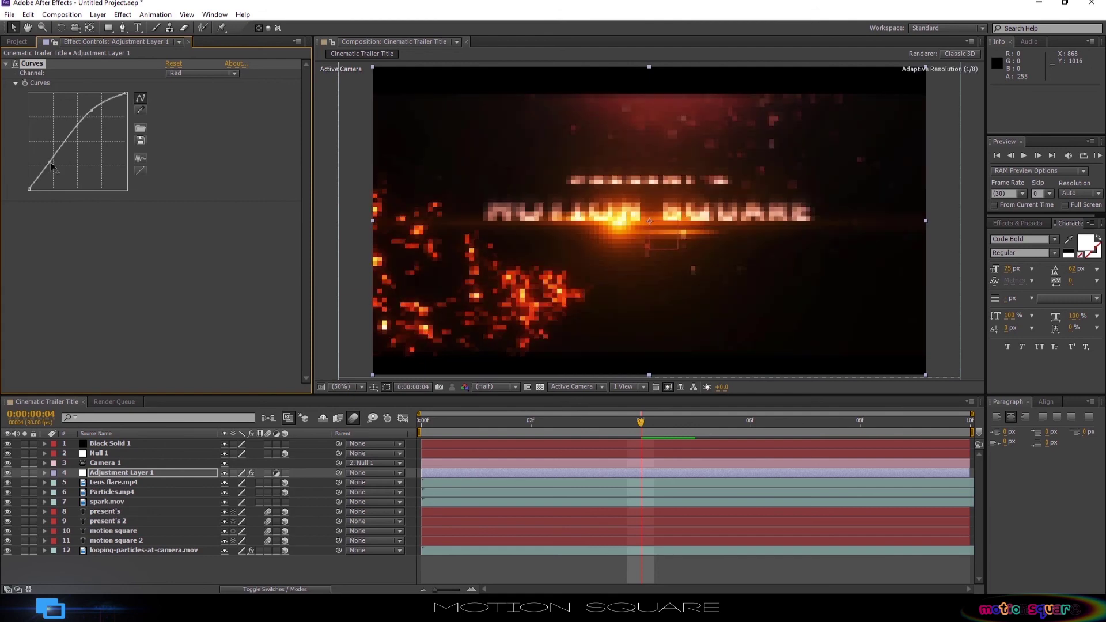
drag(51, 157, 47, 168)
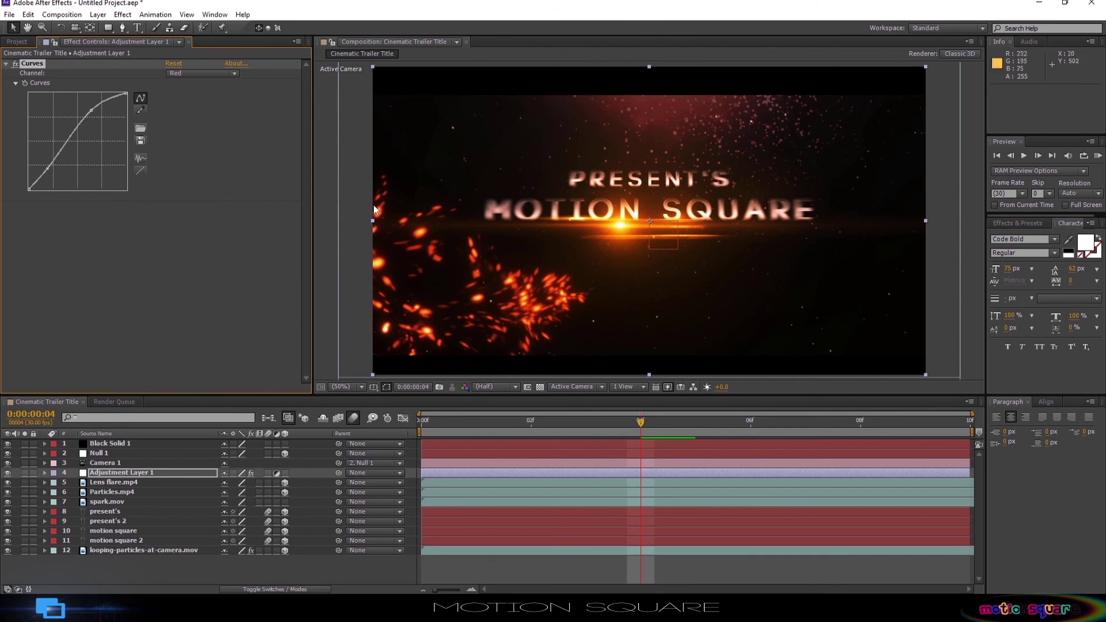
click(326, 565)
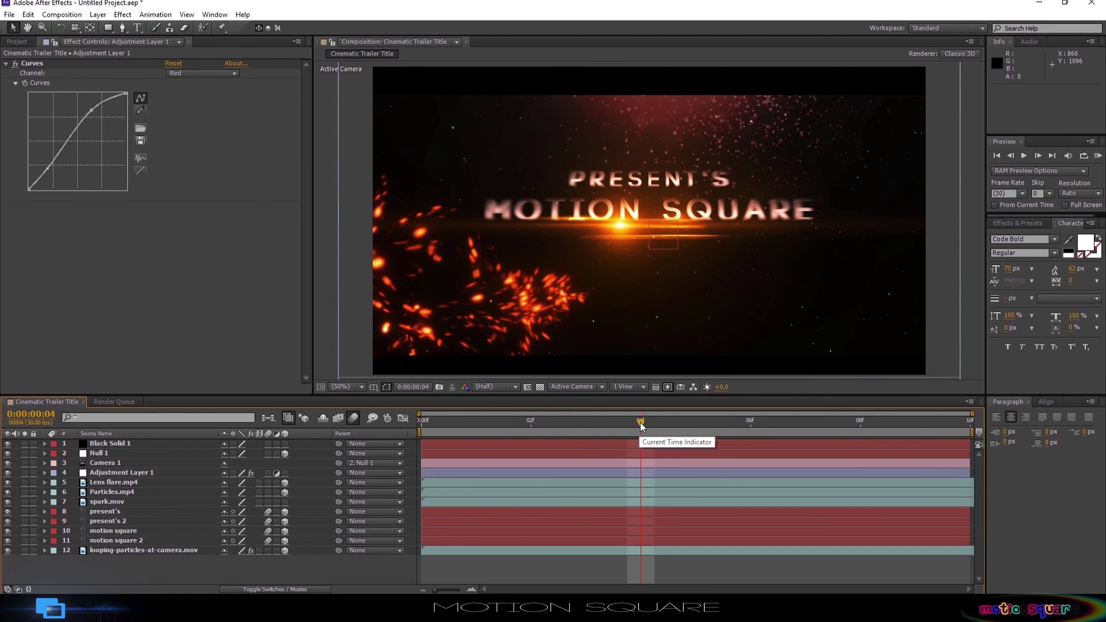
drag(641, 429, 934, 444)
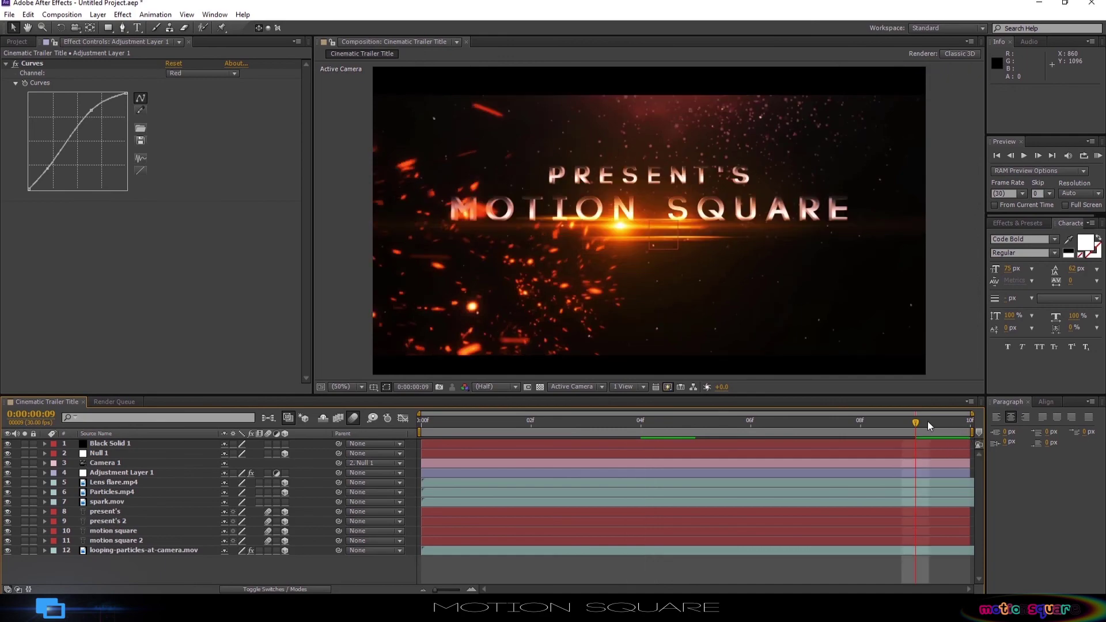